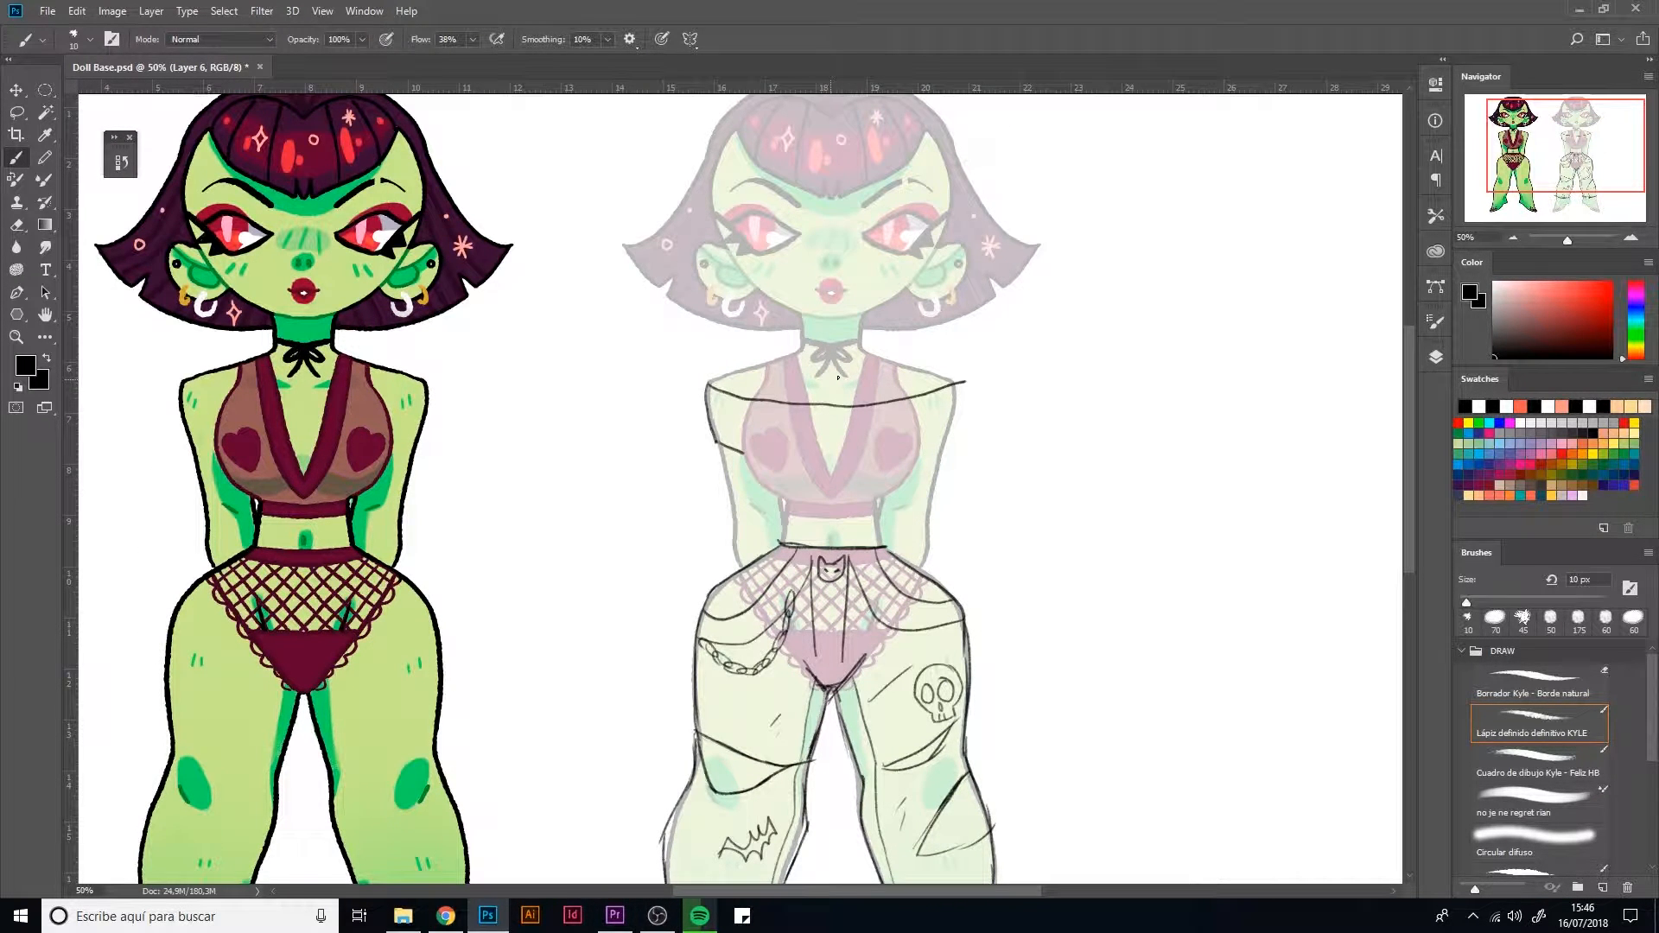
# Sketch the off-shoulder top with a sleeve end, scalloped neckline trim, a centre bow and rounded cup lines over the faded doll
pyautogui.moveTo(959, 387); pyautogui.dragTo(945, 453)
pyautogui.moveTo(718, 388); pyautogui.dragTo(794, 404)
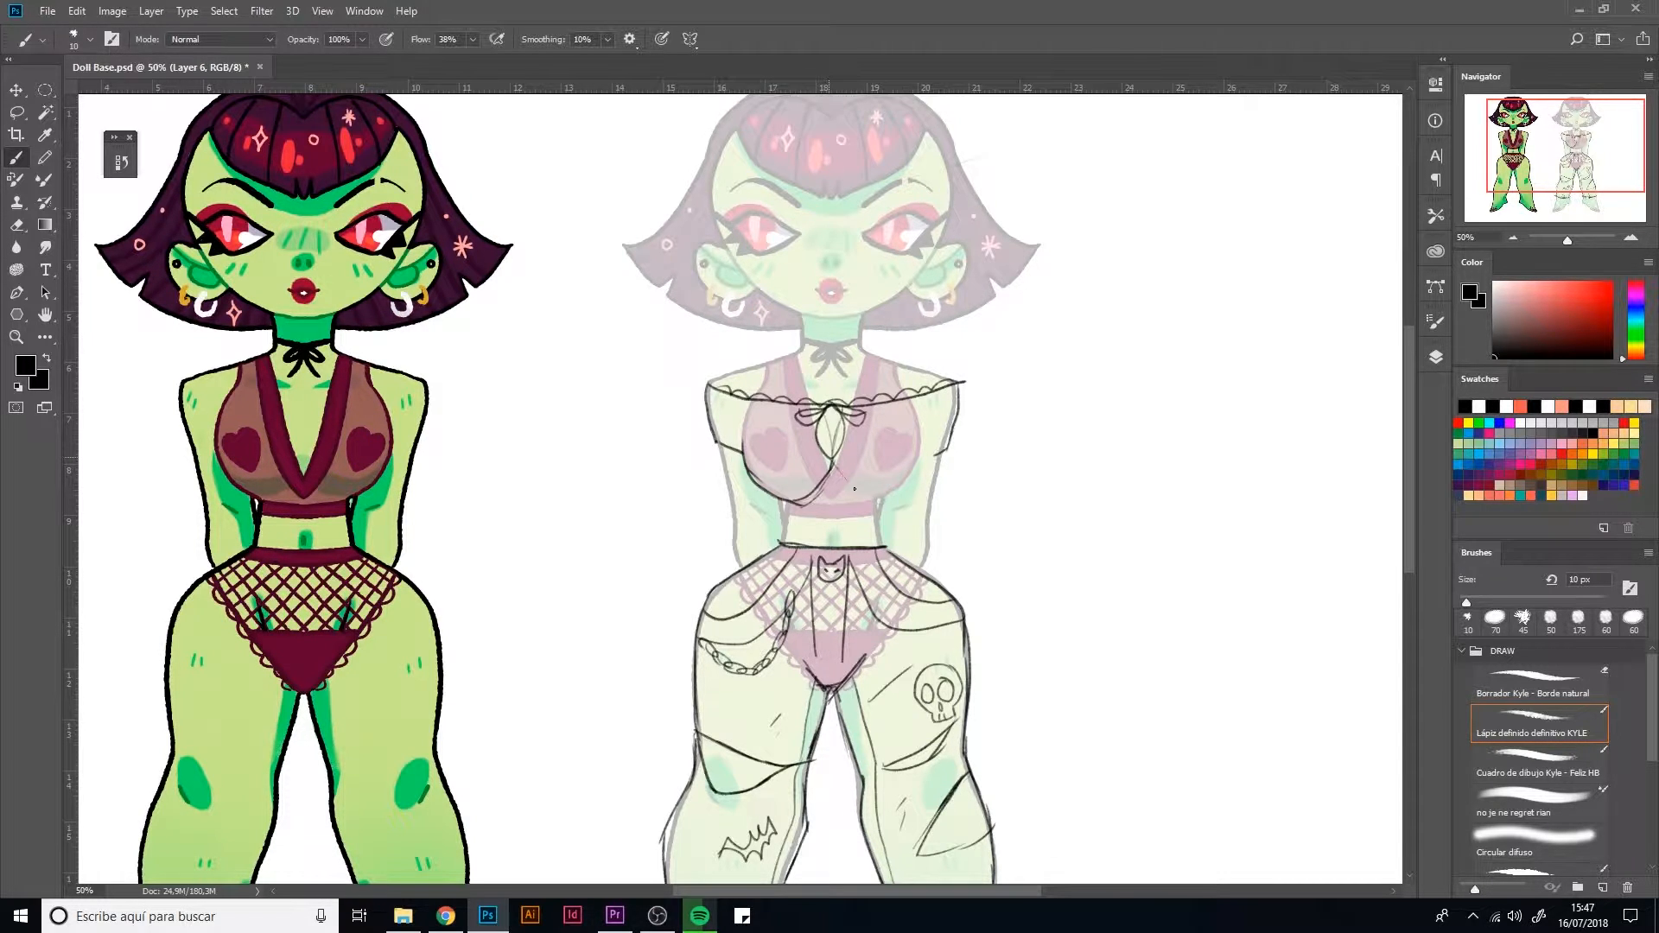
pyautogui.moveTo(835, 467)
pyautogui.mouseDown()
pyautogui.moveTo(875, 494)
pyautogui.moveTo(921, 467)
pyautogui.mouseUp()
pyautogui.moveTo(922, 467); pyautogui.dragTo(919, 422)
pyautogui.moveTo(938, 454); pyautogui.dragTo(911, 459)
# Erase the off-shoulder neckline together with its scalloped trim and centre bow
pyautogui.press('e')
pyautogui.moveTo(856, 417)
pyautogui.mouseDown()
pyautogui.moveTo(803, 418)
pyautogui.moveTo(830, 452)
pyautogui.mouseUp()
pyautogui.moveTo(795, 399)
pyautogui.mouseDown()
pyautogui.moveTo(726, 392)
pyautogui.moveTo(748, 408)
pyautogui.mouseUp()
pyautogui.moveTo(916, 396)
pyautogui.mouseDown()
pyautogui.moveTo(863, 403)
pyautogui.moveTo(964, 389)
pyautogui.mouseUp()
# Draw a crossed V neckline running from the shoulders down to the middle of the bust, and redraw the shoulder edge
pyautogui.press('b')
pyautogui.moveTo(793, 363); pyautogui.dragTo(837, 467)
pyautogui.moveTo(707, 382)
pyautogui.mouseDown()
pyautogui.moveTo(762, 401)
pyautogui.moveTo(748, 399)
pyautogui.mouseUp()
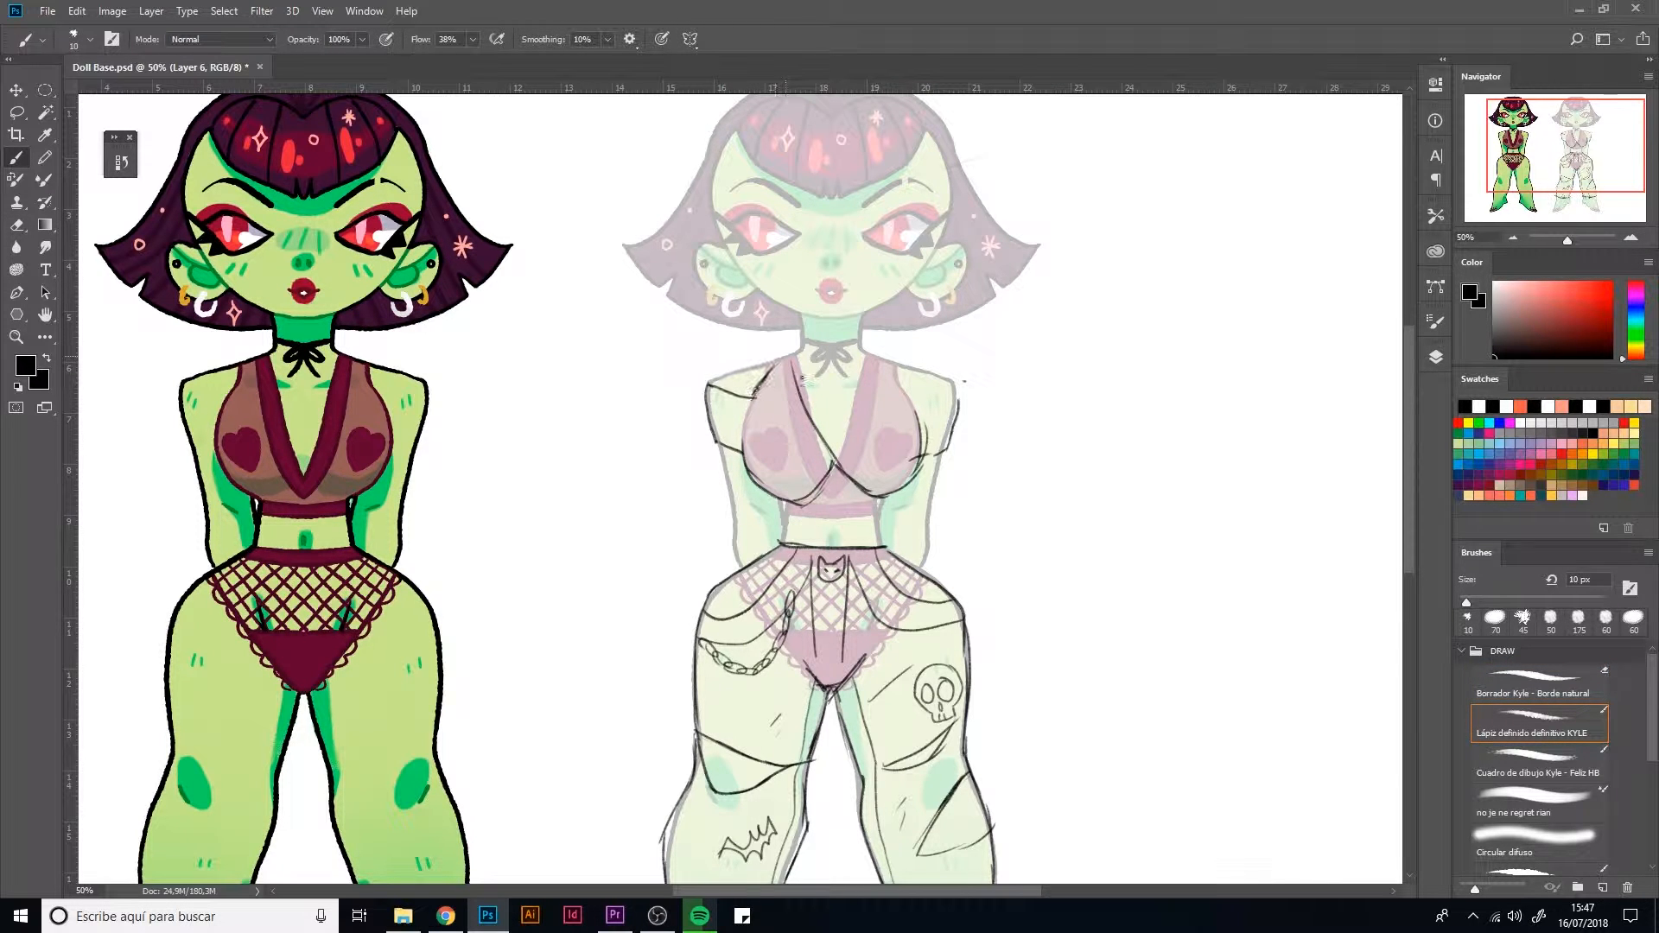
pyautogui.moveTo(853, 416)
pyautogui.mouseDown()
pyautogui.moveTo(820, 455)
pyautogui.moveTo(880, 345)
pyautogui.moveTo(928, 432)
pyautogui.moveTo(960, 399)
pyautogui.moveTo(866, 349)
pyautogui.moveTo(761, 372)
pyautogui.mouseUp()
# Draw rectangular paper-doll fold tabs on both shoulder straps and on the outer edge of each sleeve
pyautogui.moveTo(770, 346)
pyautogui.mouseDown()
pyautogui.moveTo(768, 367)
pyautogui.moveTo(771, 337)
pyautogui.mouseUp()
pyautogui.moveTo(769, 337)
pyautogui.mouseDown()
pyautogui.moveTo(789, 333)
pyautogui.moveTo(795, 371)
pyautogui.moveTo(895, 337)
pyautogui.mouseUp()
pyautogui.moveTo(895, 337); pyautogui.dragTo(895, 366)
pyautogui.moveTo(713, 396)
pyautogui.mouseDown()
pyautogui.moveTo(677, 403)
pyautogui.moveTo(678, 429)
pyautogui.mouseUp()
pyautogui.moveTo(678, 429); pyautogui.dragTo(714, 432)
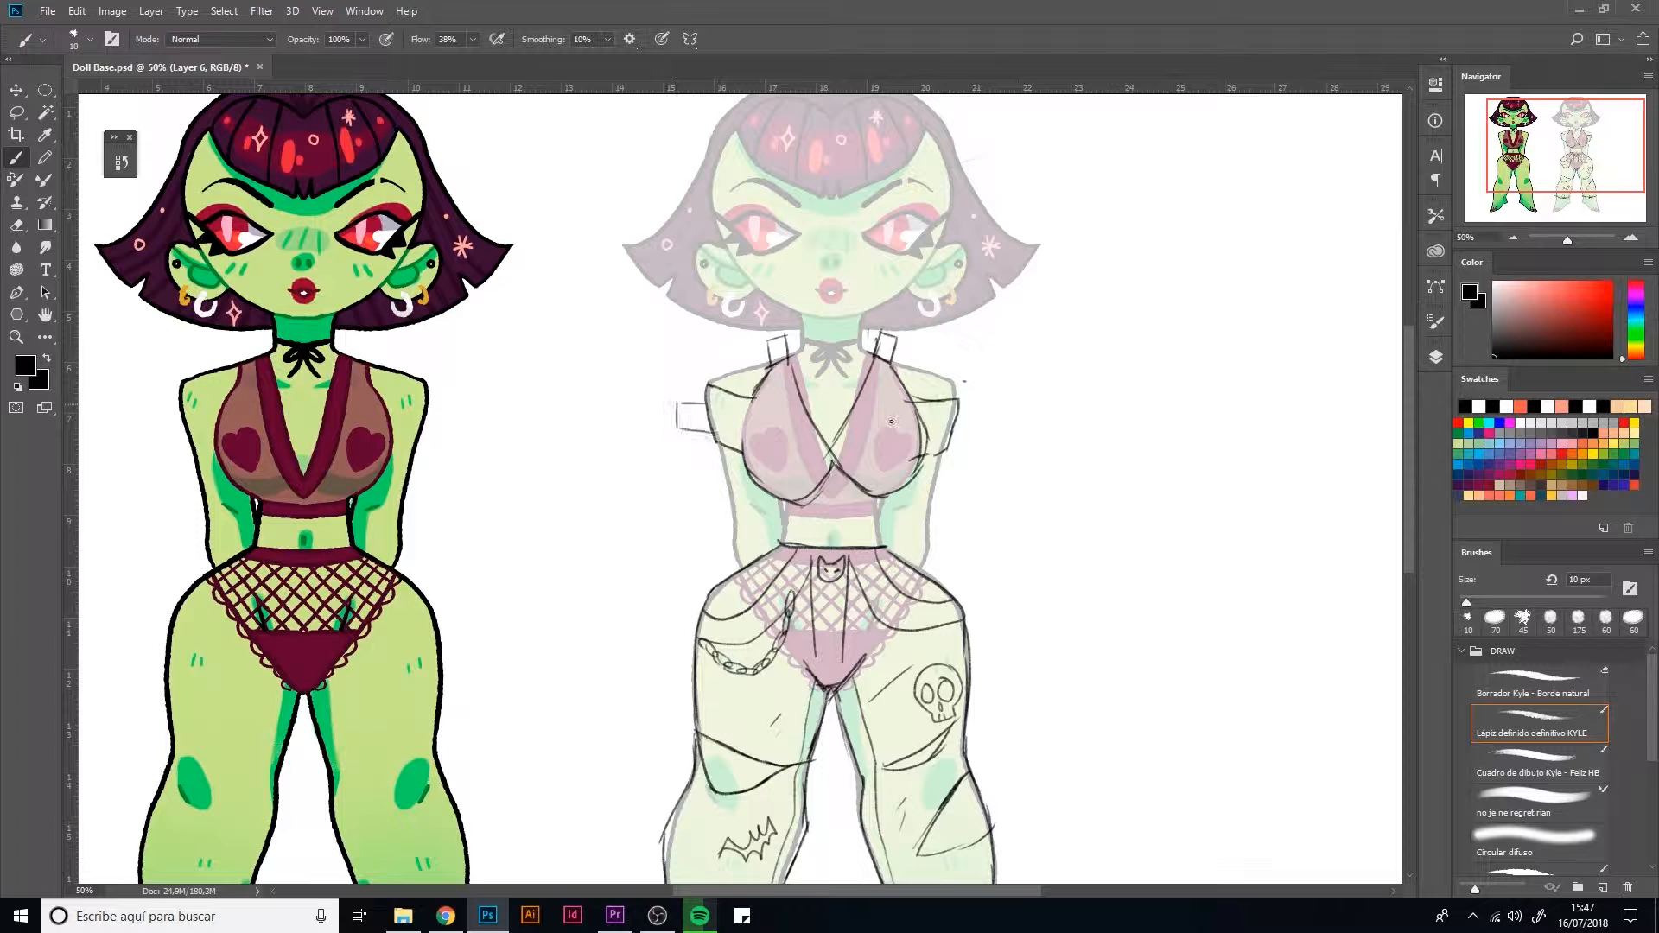
pyautogui.moveTo(975, 416); pyautogui.dragTo(994, 417)
pyautogui.moveTo(994, 417); pyautogui.dragTo(988, 444)
# Draw rectangular fold tabs along the thighs and calves of the trousers
pyautogui.moveTo(881, 622); pyautogui.dragTo(885, 458)
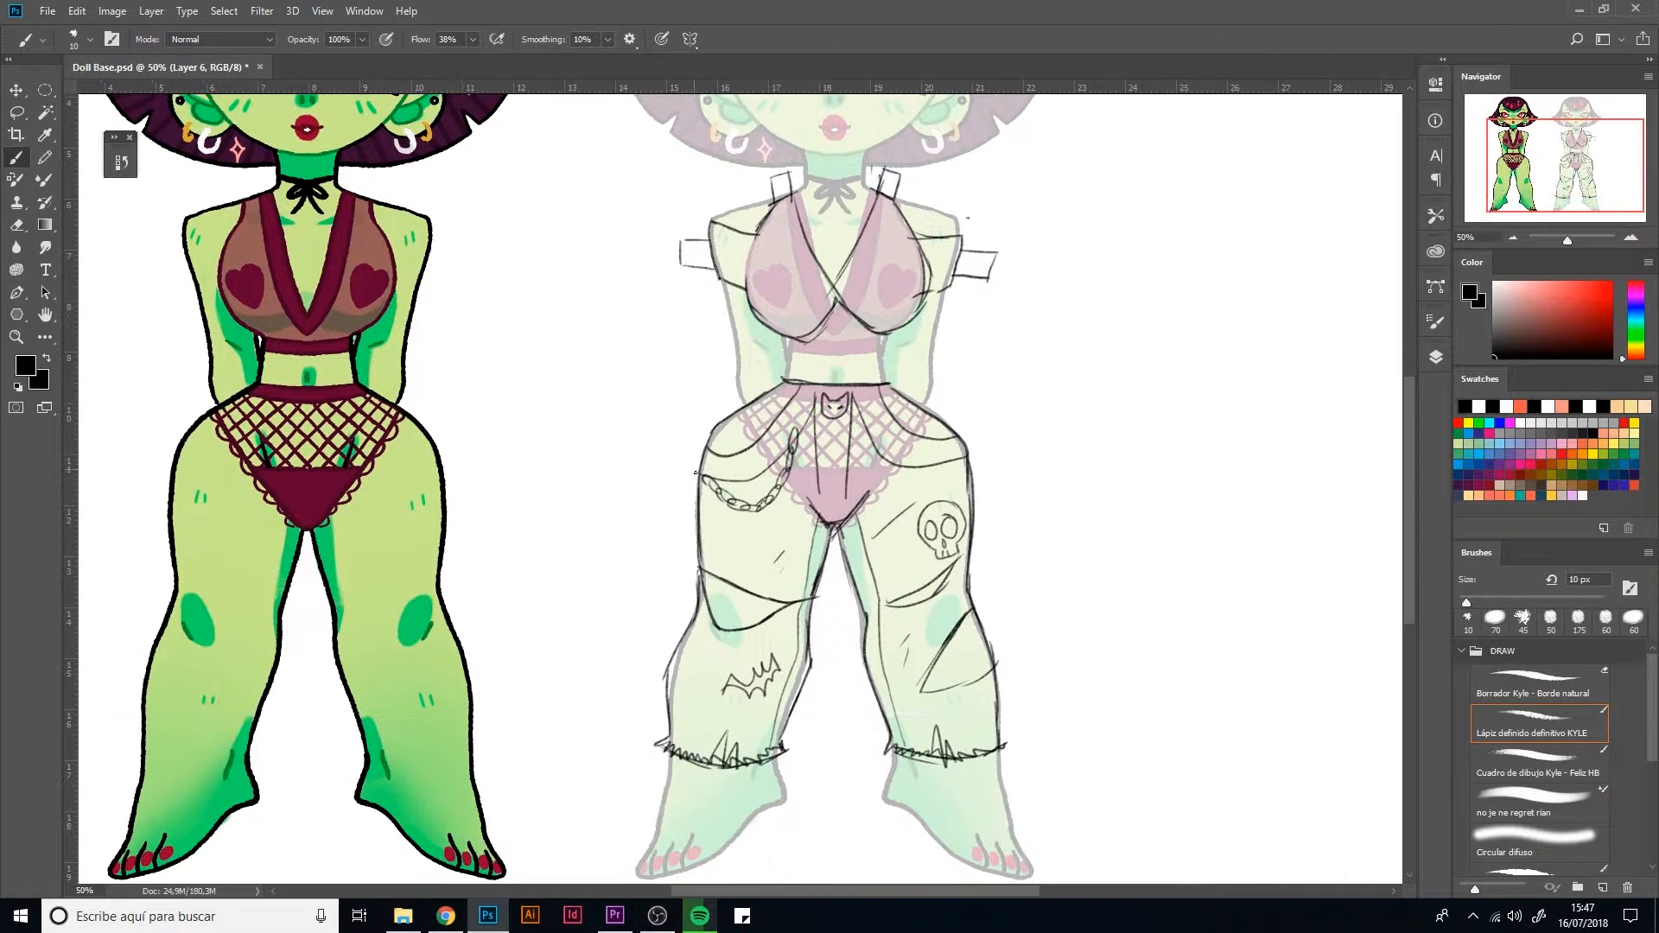
pyautogui.moveTo(698, 483)
pyautogui.mouseDown()
pyautogui.moveTo(670, 486)
pyautogui.moveTo(697, 511)
pyautogui.mouseUp()
pyautogui.moveTo(972, 486)
pyautogui.mouseDown()
pyautogui.moveTo(999, 485)
pyautogui.moveTo(967, 512)
pyautogui.mouseUp()
pyautogui.moveTo(680, 651)
pyautogui.mouseDown()
pyautogui.moveTo(651, 640)
pyautogui.moveTo(646, 658)
pyautogui.mouseUp()
pyautogui.moveTo(647, 659); pyautogui.dragTo(676, 668)
pyautogui.moveTo(805, 674); pyautogui.dragTo(826, 699)
pyautogui.moveTo(826, 698); pyautogui.dragTo(790, 691)
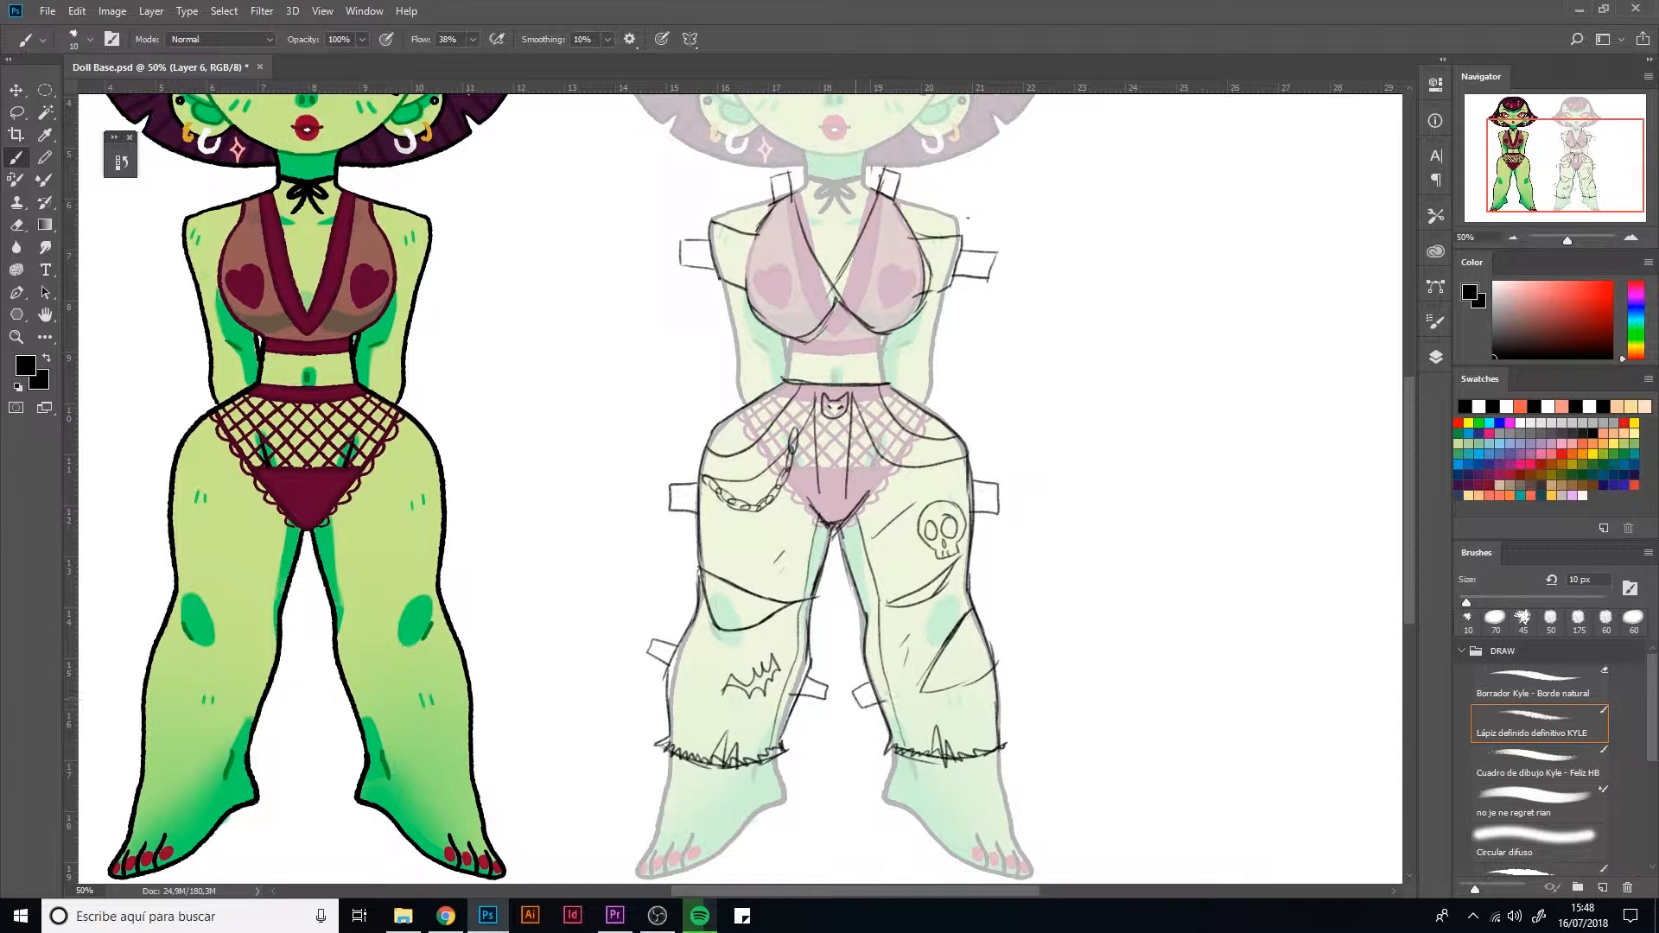
# Erase the crossed bust lines and redraw one side of the top as a draped wrap panel with fold lines
pyautogui.scroll(5, 949, 484)
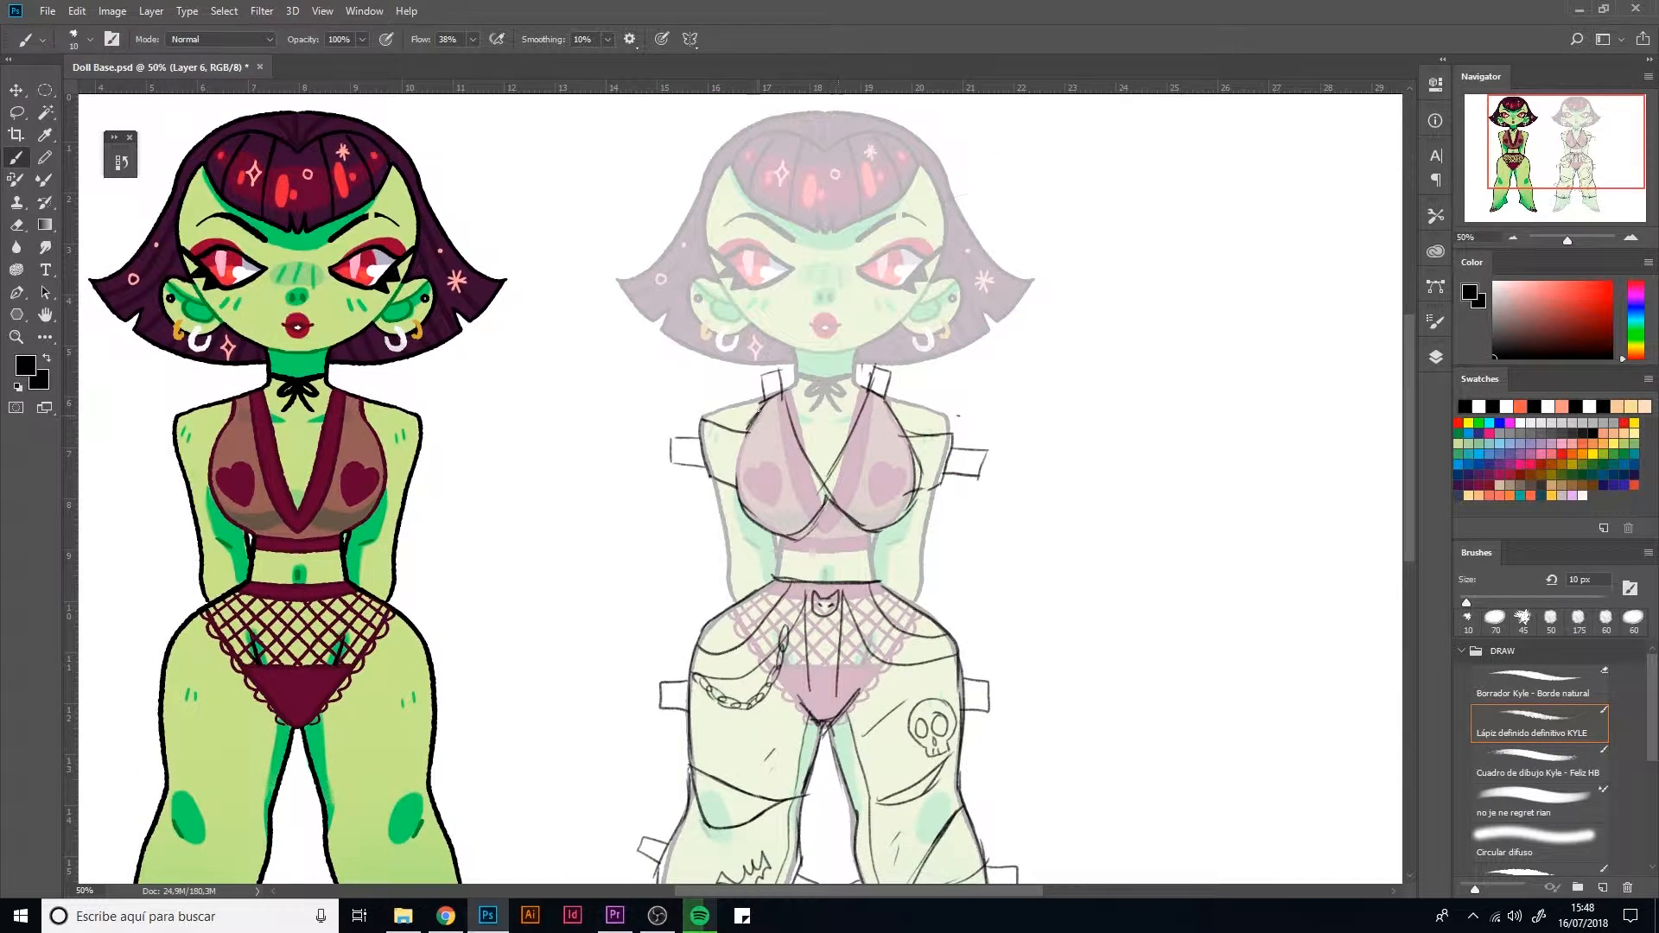
pyautogui.moveTo(759, 410); pyautogui.dragTo(737, 474)
pyautogui.press('e')
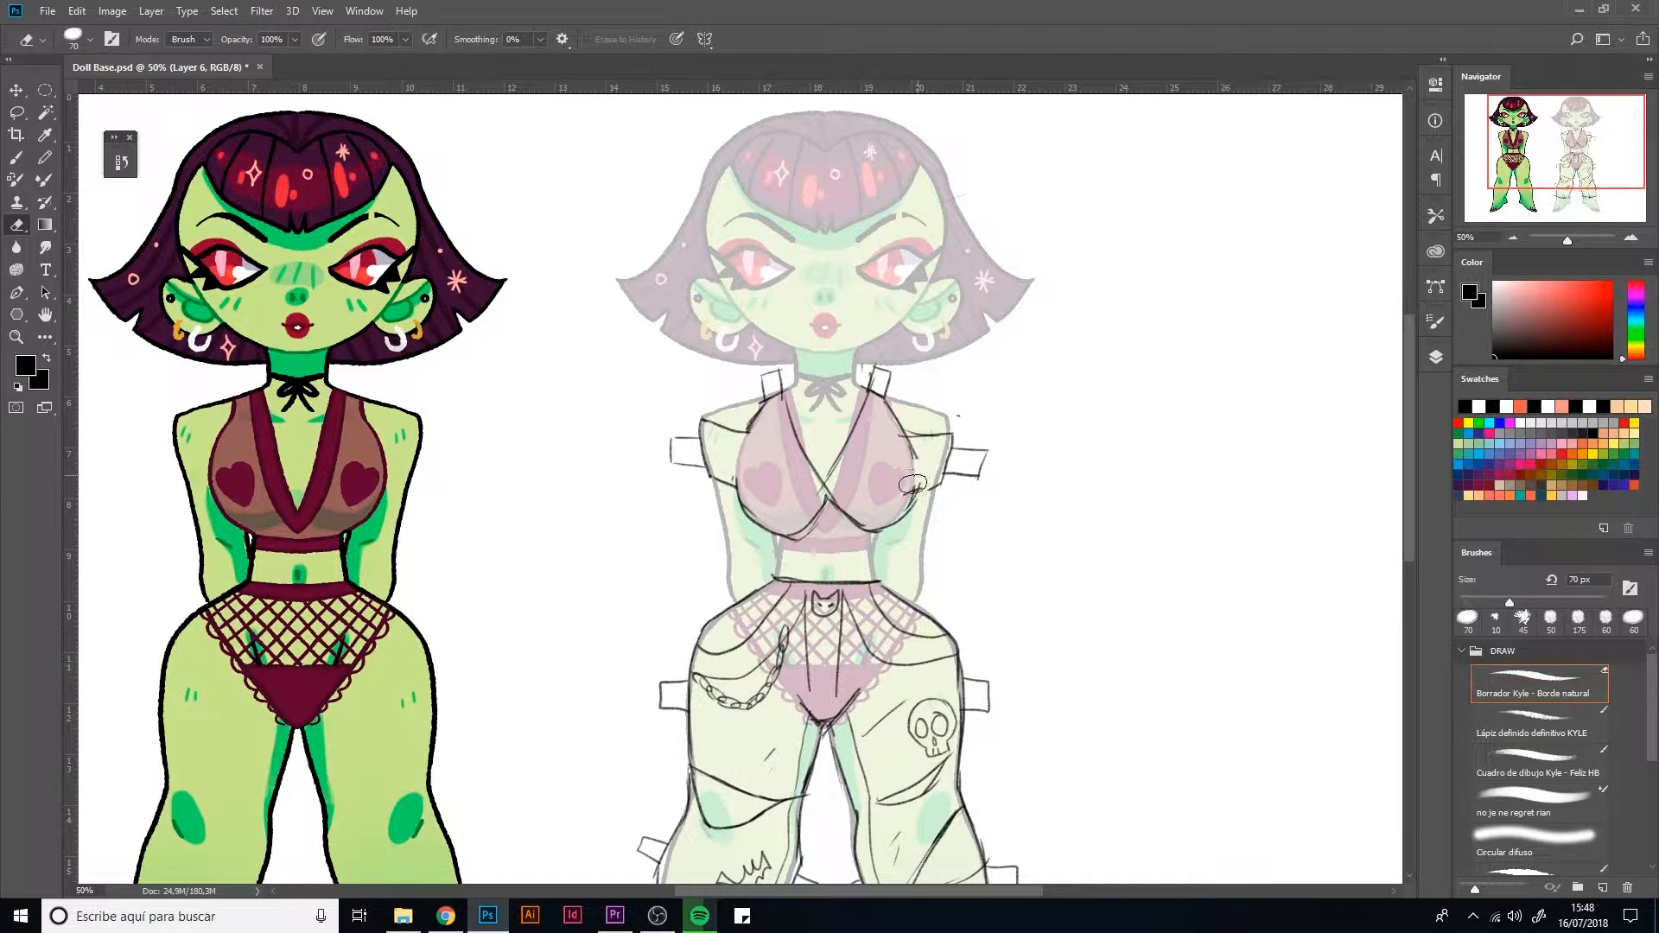
pyautogui.press('b')
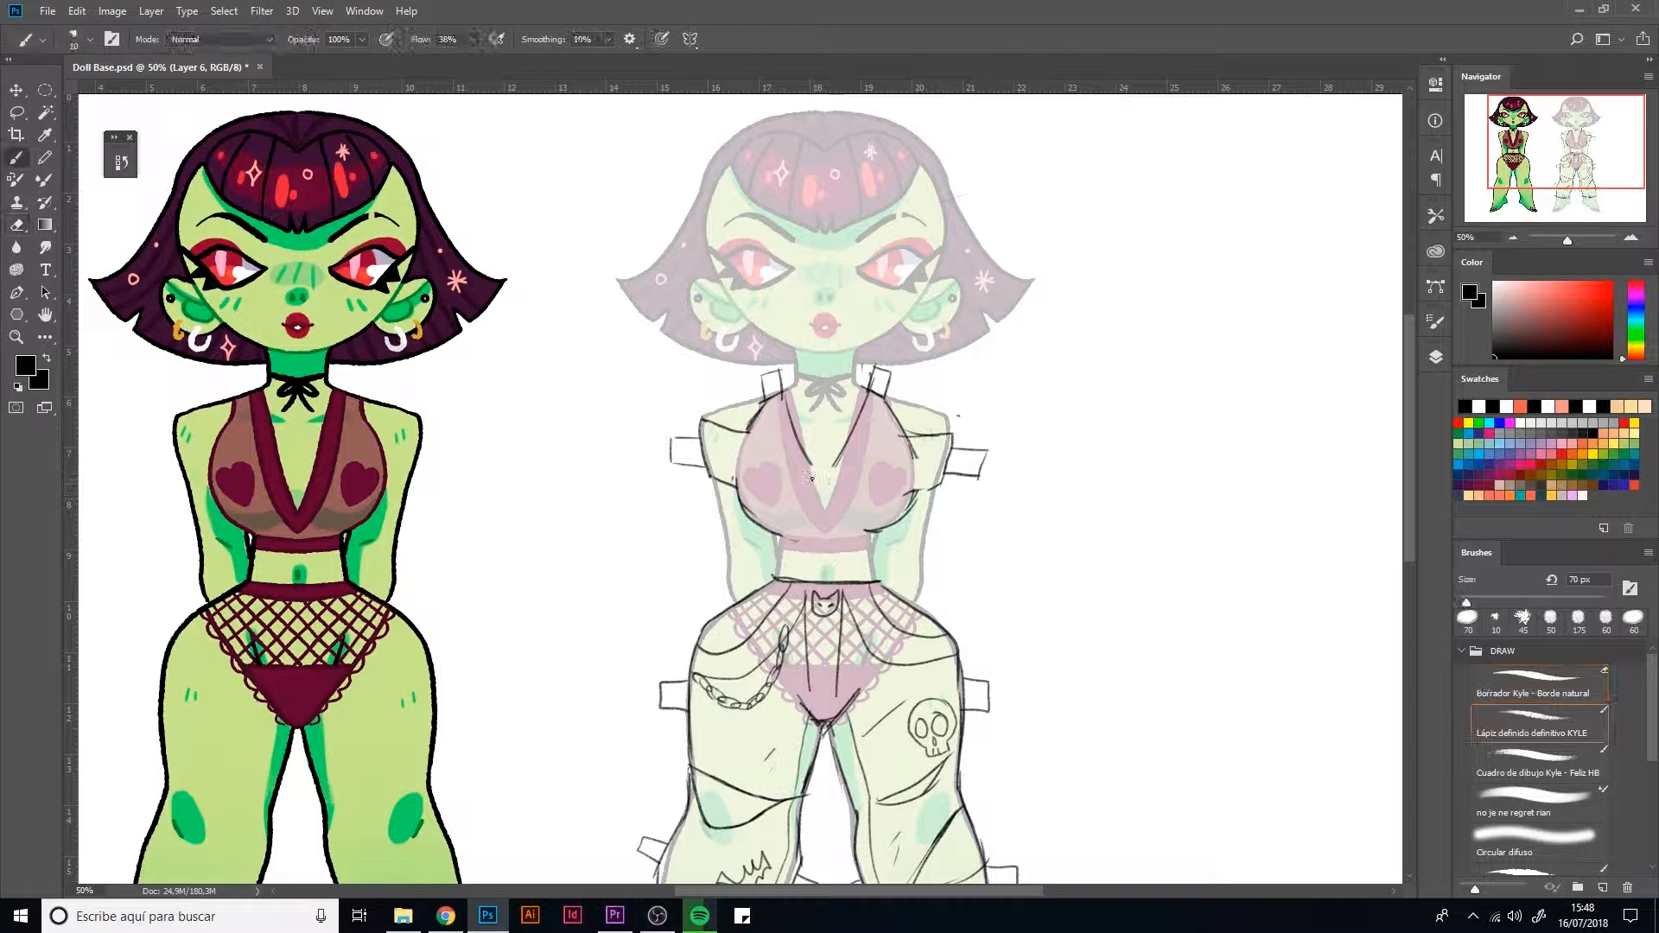
pyautogui.moveTo(809, 461); pyautogui.dragTo(865, 529)
pyautogui.moveTo(768, 406)
pyautogui.mouseDown()
pyautogui.moveTo(820, 516)
pyautogui.moveTo(859, 531)
pyautogui.mouseUp()
pyautogui.moveTo(739, 461)
pyautogui.mouseDown()
pyautogui.moveTo(882, 529)
pyautogui.moveTo(761, 531)
pyautogui.moveTo(845, 535)
pyautogui.mouseUp()
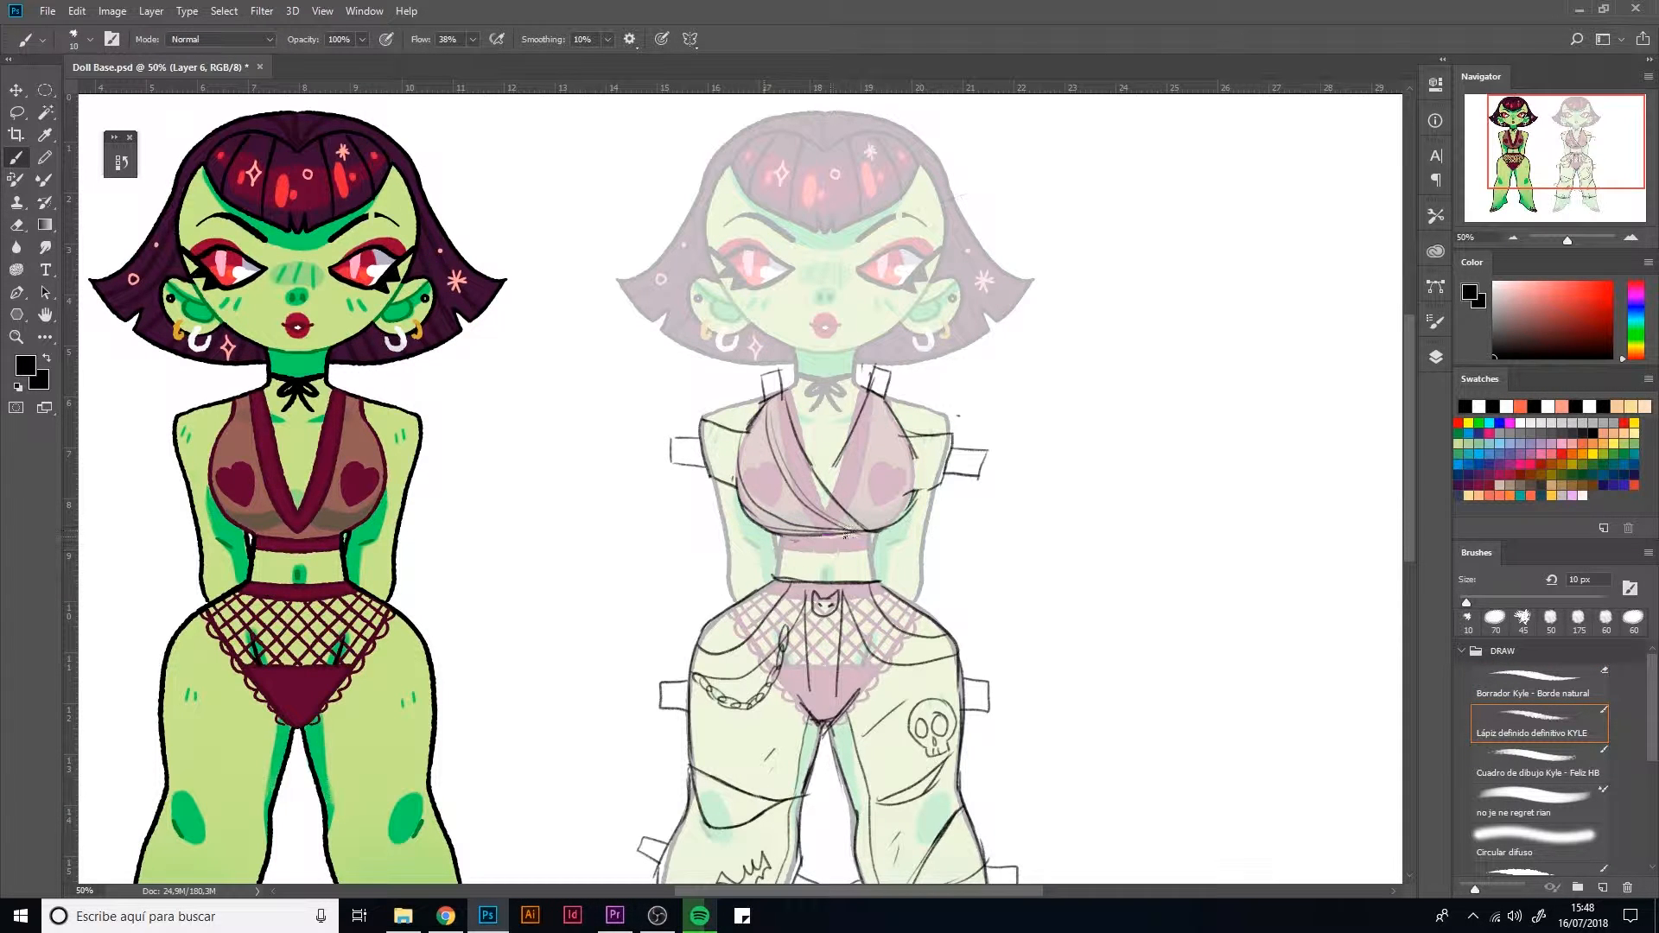
# Draw the opposite wrap panel with folds crossing at the bust, and shade the sleeves with hatching
pyautogui.moveTo(809, 461); pyautogui.dragTo(828, 491)
pyautogui.moveTo(873, 396)
pyautogui.mouseDown()
pyautogui.moveTo(834, 494)
pyautogui.moveTo(842, 522)
pyautogui.mouseUp()
pyautogui.moveTo(881, 417); pyautogui.dragTo(857, 525)
pyautogui.moveTo(745, 435)
pyautogui.mouseDown()
pyautogui.moveTo(739, 499)
pyautogui.moveTo(708, 443)
pyautogui.moveTo(736, 502)
pyautogui.moveTo(739, 437)
pyautogui.mouseUp()
pyautogui.moveTo(915, 497)
pyautogui.mouseDown()
pyautogui.moveTo(912, 454)
pyautogui.moveTo(922, 482)
pyautogui.moveTo(956, 447)
pyautogui.mouseUp()
# Sketch a strappy high-heeled sandal with fold tabs over the faded doll's foot beneath the bat-patterned trouser leg
pyautogui.scroll(-5, 718, 602)
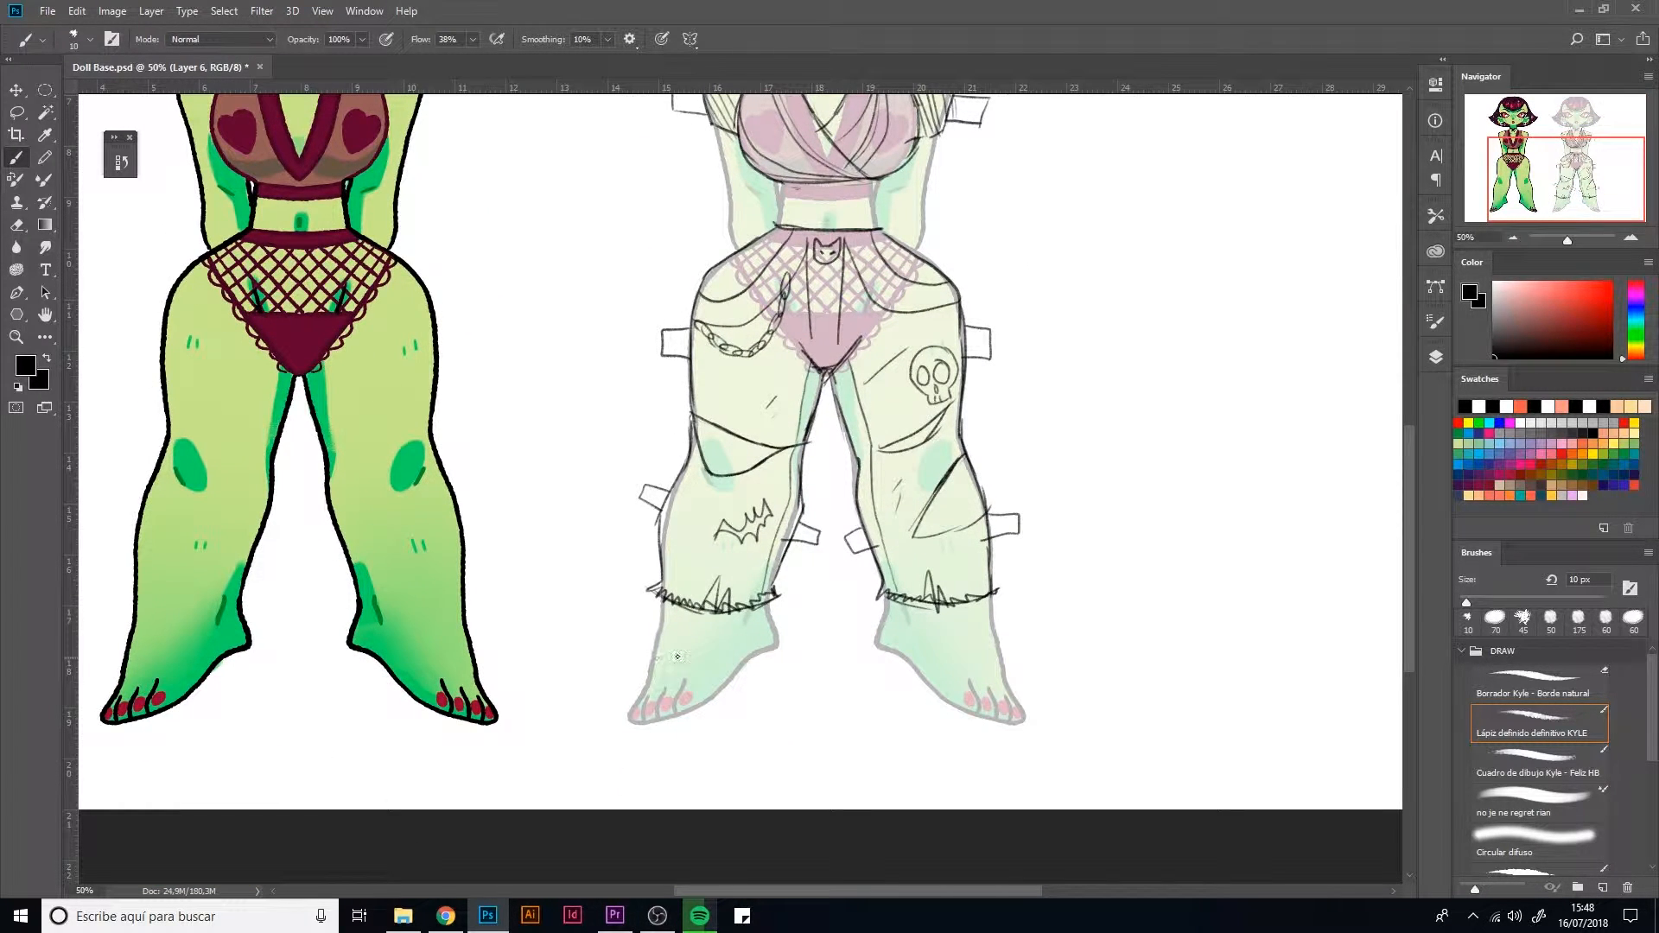
pyautogui.moveTo(661, 658)
pyautogui.mouseDown()
pyautogui.moveTo(725, 647)
pyautogui.moveTo(765, 605)
pyautogui.moveTo(749, 662)
pyautogui.moveTo(671, 712)
pyautogui.mouseUp()
pyautogui.moveTo(774, 610); pyautogui.dragTo(794, 605)
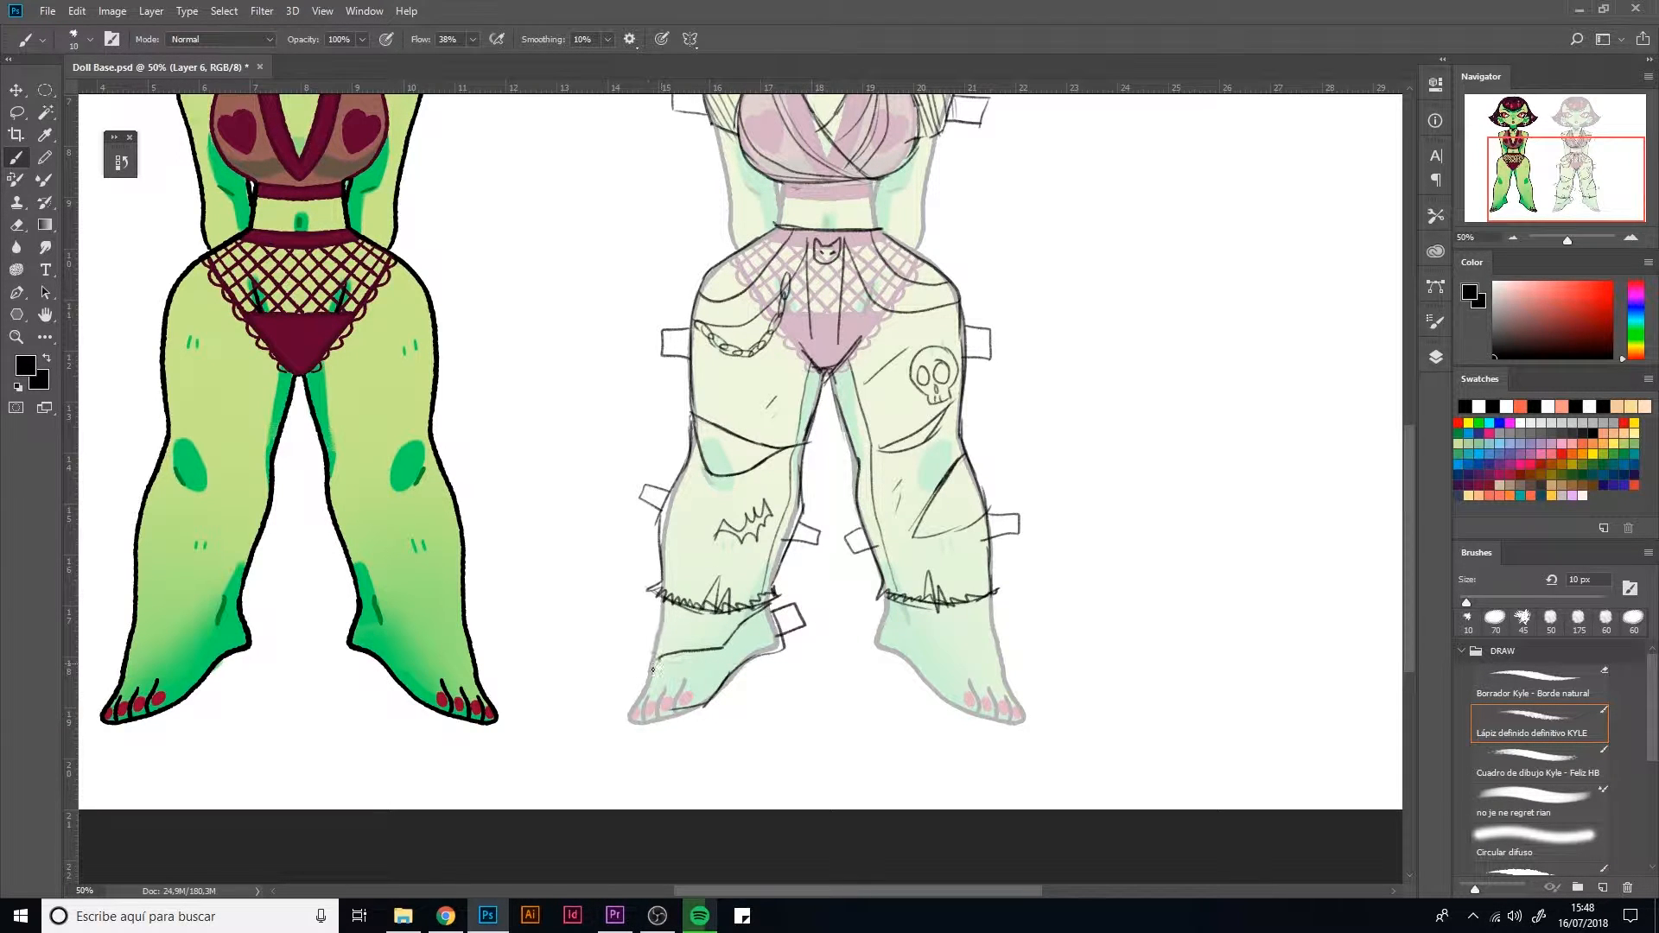
pyautogui.moveTo(686, 709)
pyautogui.mouseDown()
pyautogui.moveTo(660, 666)
pyautogui.moveTo(640, 696)
pyautogui.moveTo(656, 721)
pyautogui.moveTo(768, 657)
pyautogui.moveTo(749, 701)
pyautogui.mouseUp()
pyautogui.moveTo(784, 645); pyautogui.dragTo(778, 692)
pyautogui.moveTo(620, 664)
pyautogui.mouseDown()
pyautogui.moveTo(639, 692)
pyautogui.moveTo(708, 704)
pyautogui.moveTo(734, 673)
pyautogui.mouseUp()
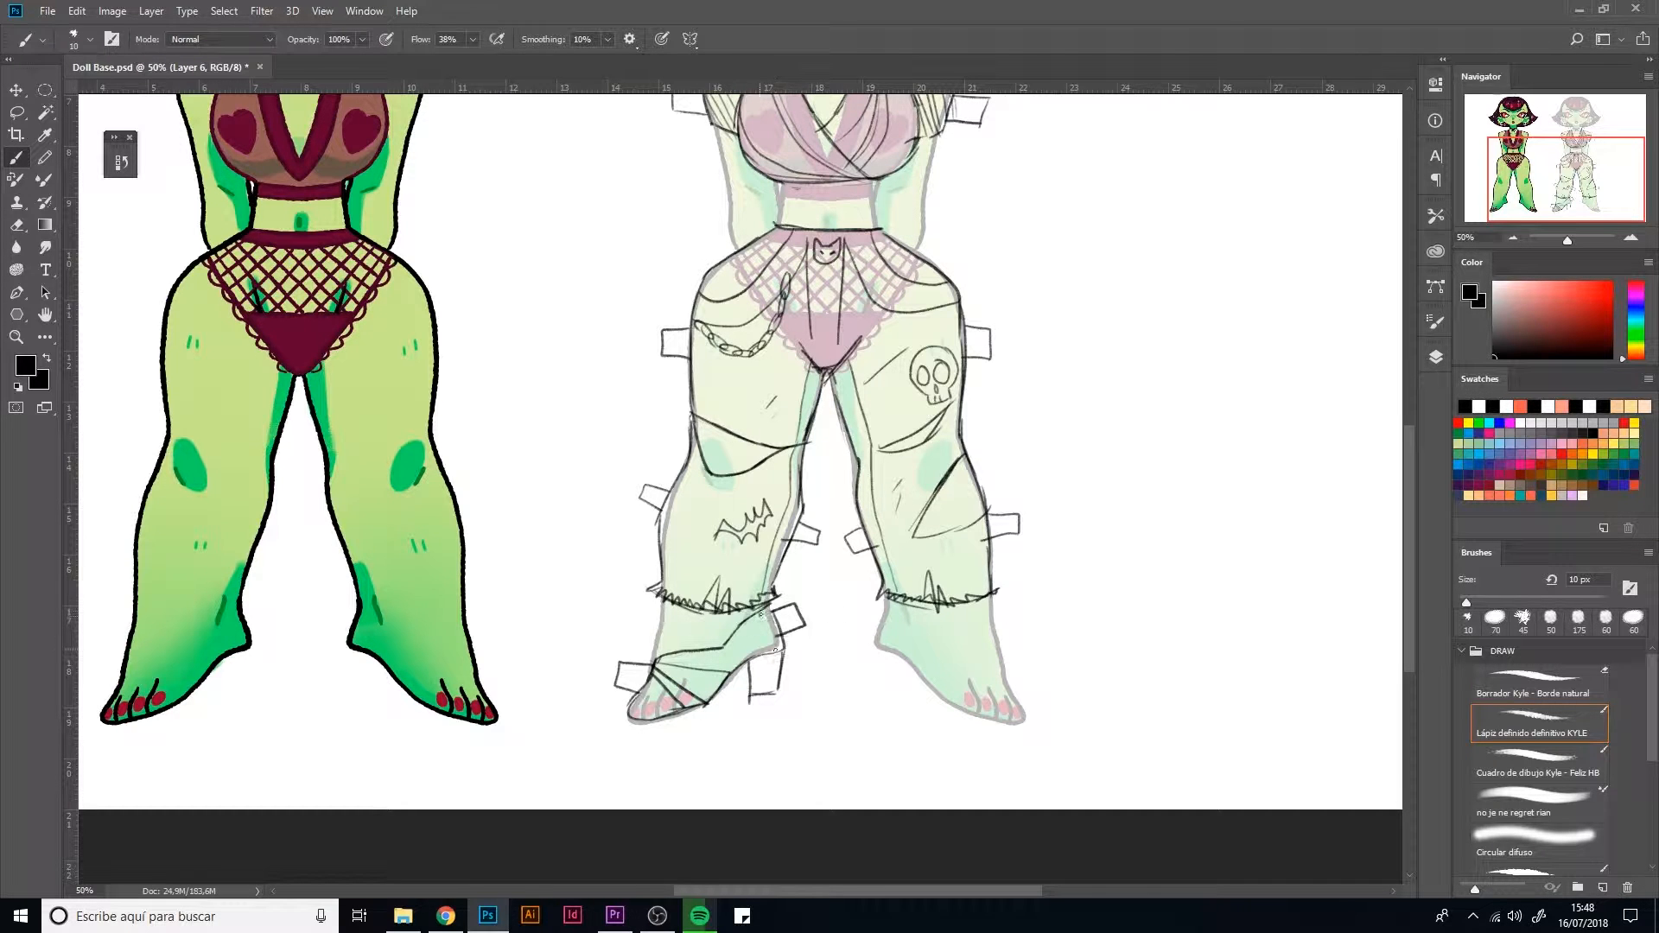
# Copy the sandal sketch to a new layer, flip it horizontally and place it on the other foot
pyautogui.moveTo(932, 605)
pyautogui.mouseDown()
pyautogui.moveTo(892, 548)
pyautogui.moveTo(891, 614)
pyautogui.mouseUp()
pyautogui.press('l')
pyautogui.moveTo(761, 711)
pyautogui.mouseDown()
pyautogui.moveTo(553, 731)
pyautogui.moveTo(601, 641)
pyautogui.moveTo(721, 616)
pyautogui.moveTo(684, 743)
pyautogui.moveTo(545, 697)
pyautogui.moveTo(608, 652)
pyautogui.moveTo(696, 630)
pyautogui.moveTo(778, 666)
pyautogui.mouseUp()
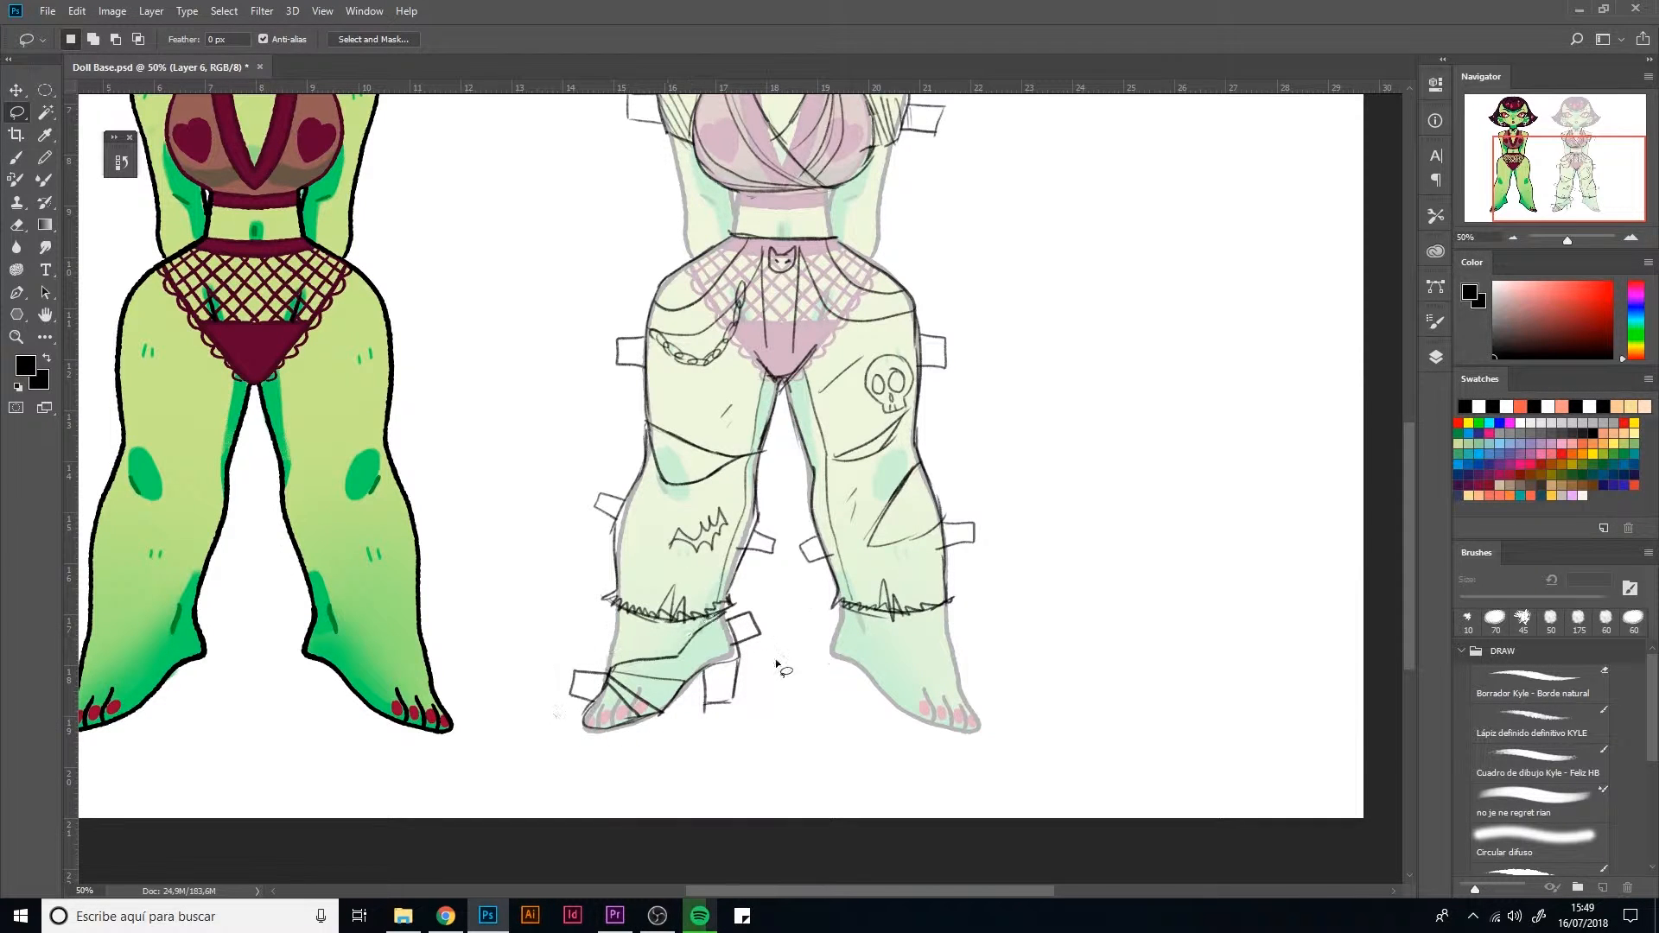
pyautogui.hotkey('ctrl', 'j')
pyautogui.hotkey('ctrl', 't')
pyautogui.rightClick(702, 726)
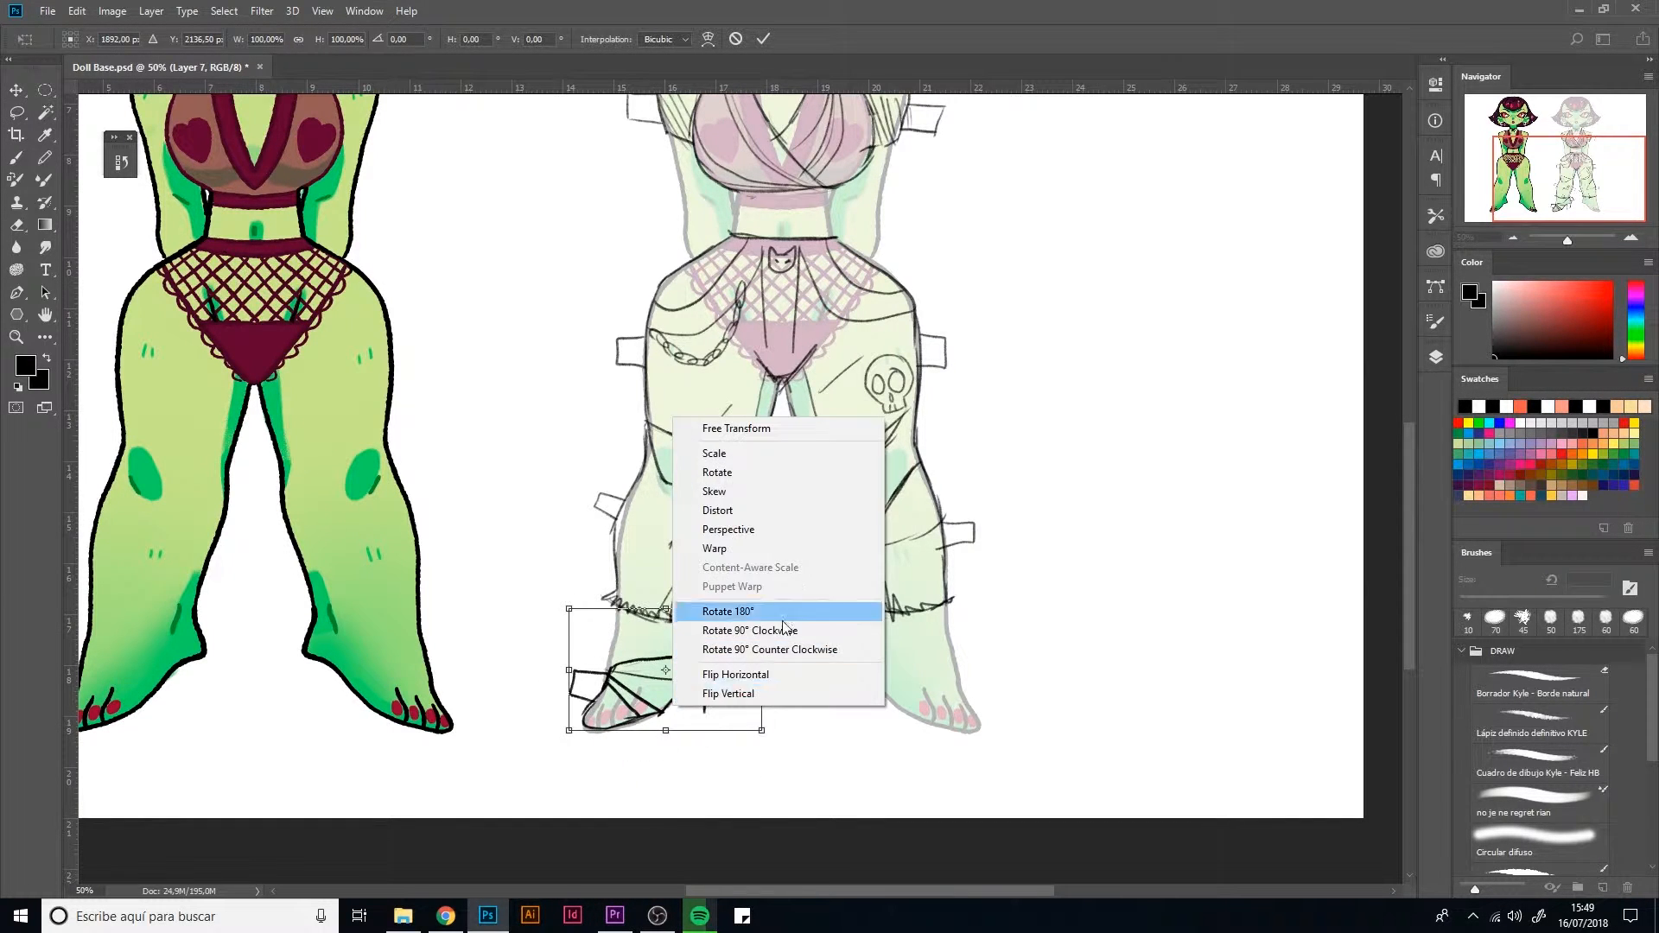
pyautogui.click(758, 766)
pyautogui.moveTo(691, 713)
pyautogui.mouseDown()
pyautogui.moveTo(1002, 713)
pyautogui.moveTo(923, 713)
pyautogui.mouseUp()
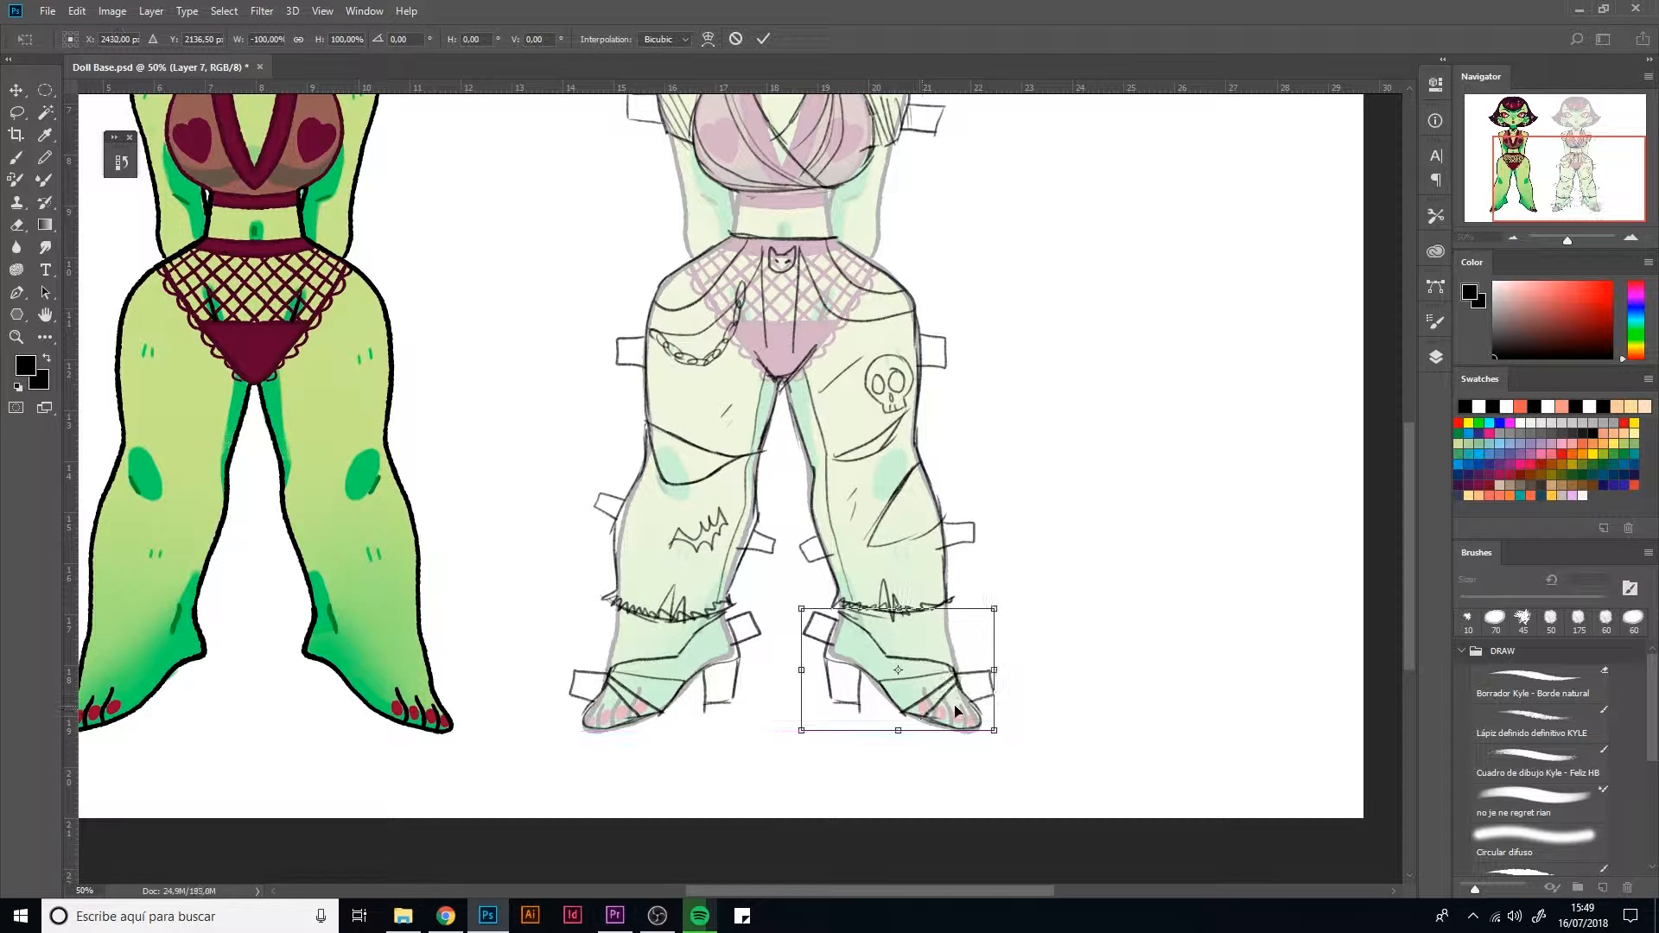
pyautogui.press('Return')
pyautogui.scroll(5, 859, 428)
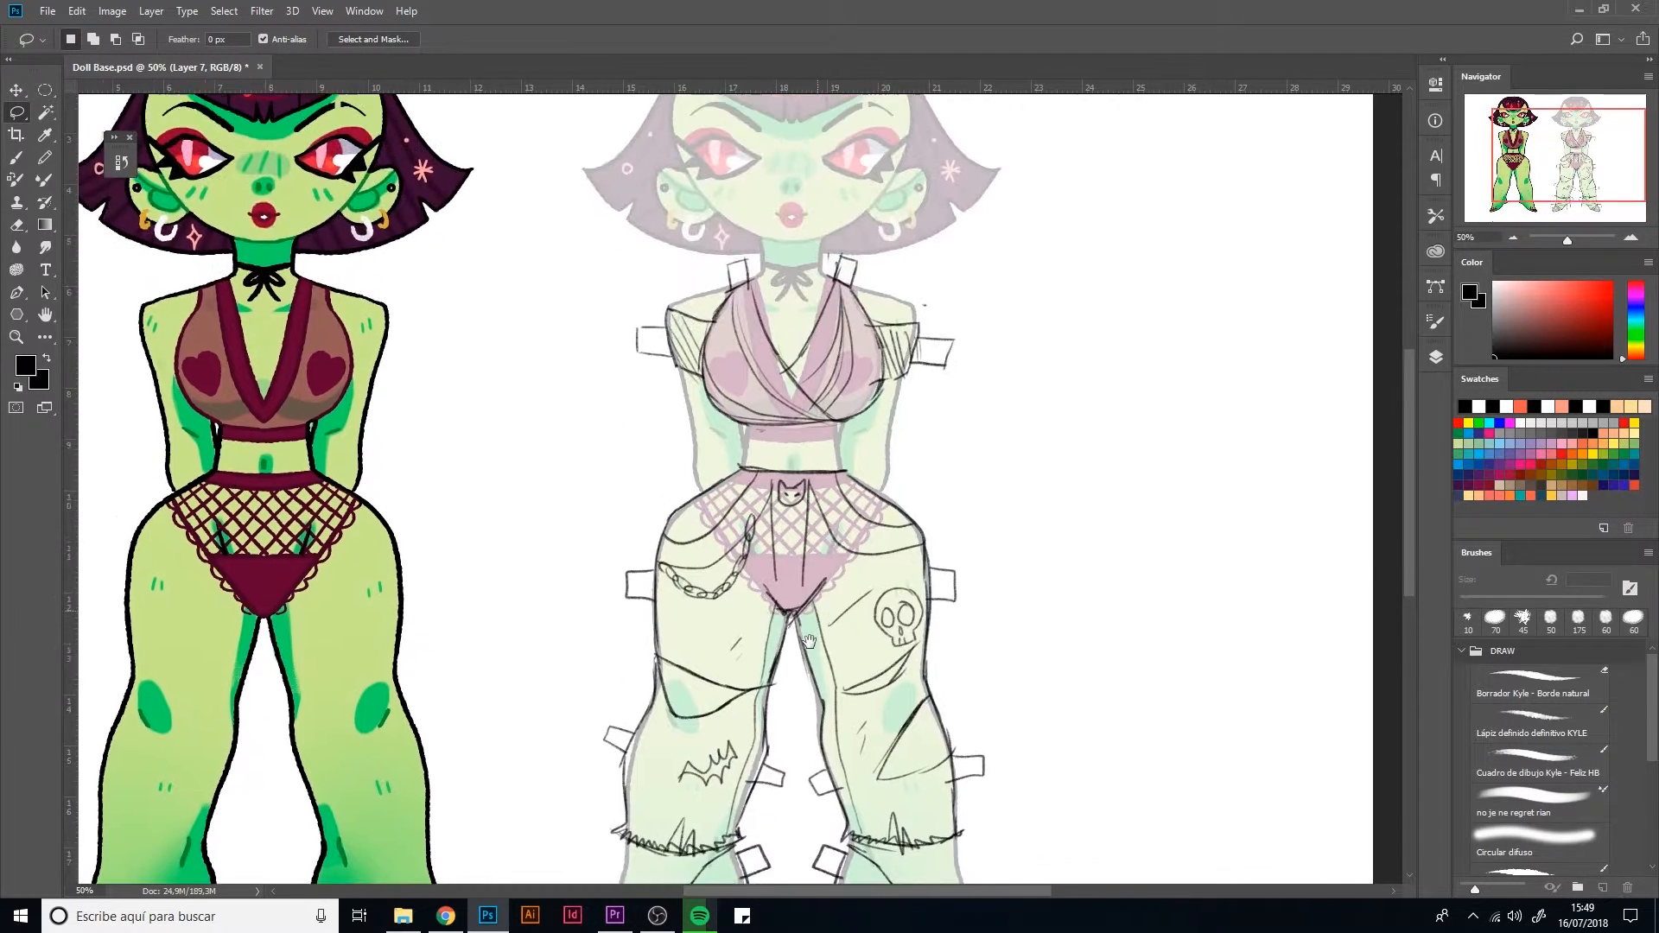
pyautogui.press('b')
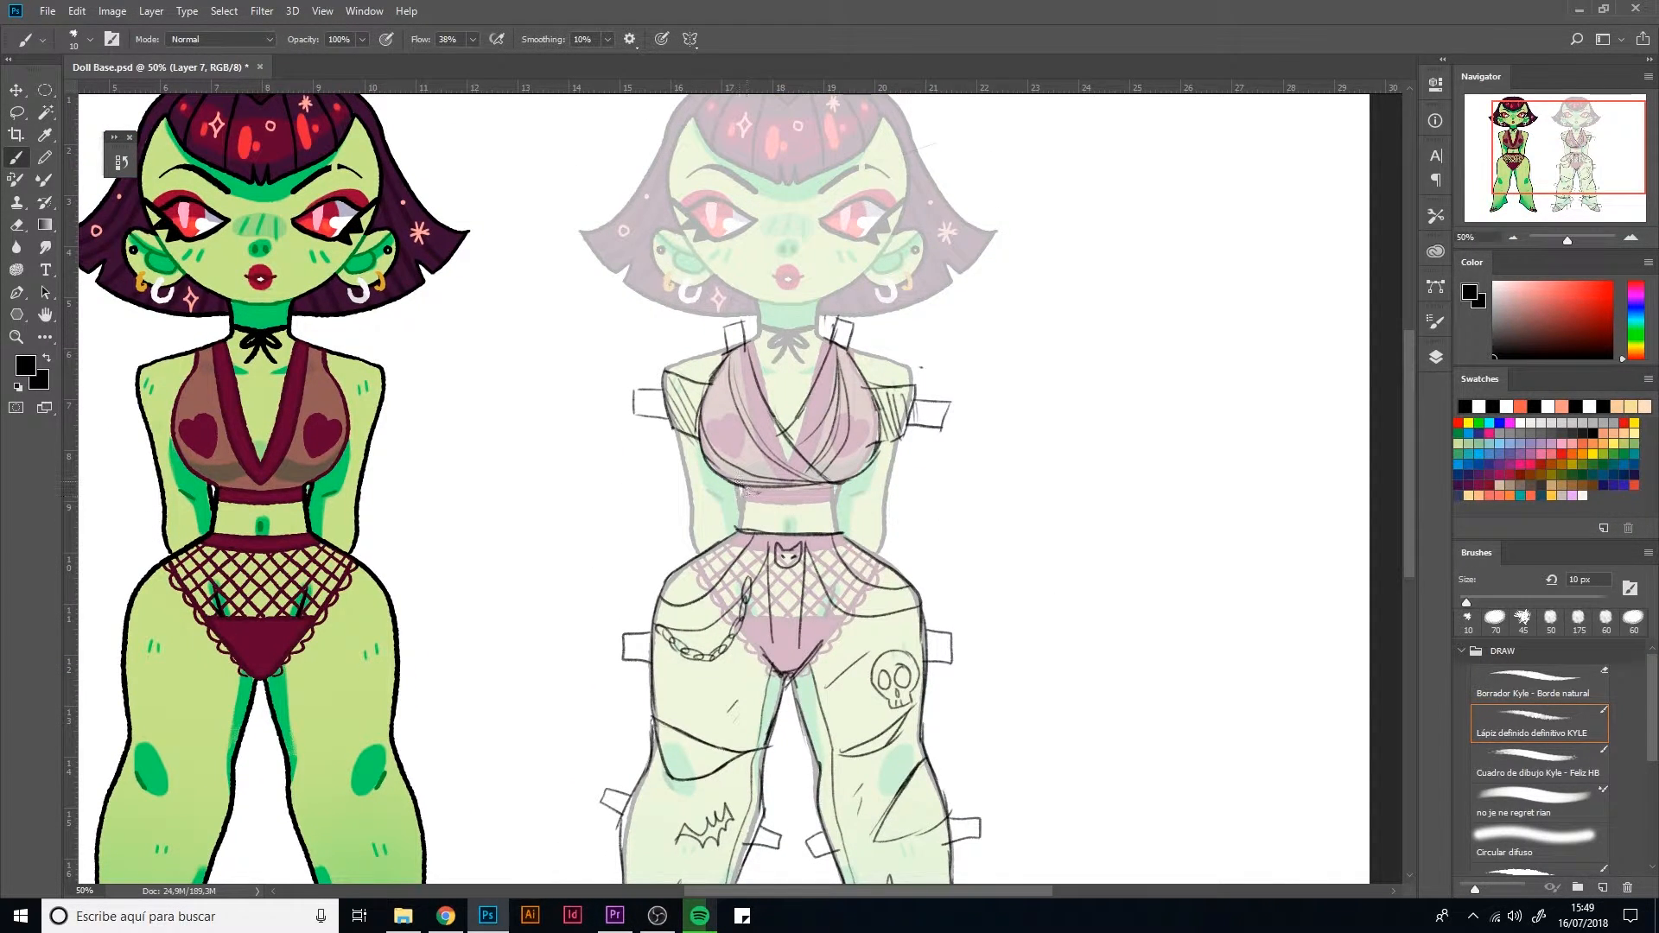
pyautogui.scroll(3, 743, 489)
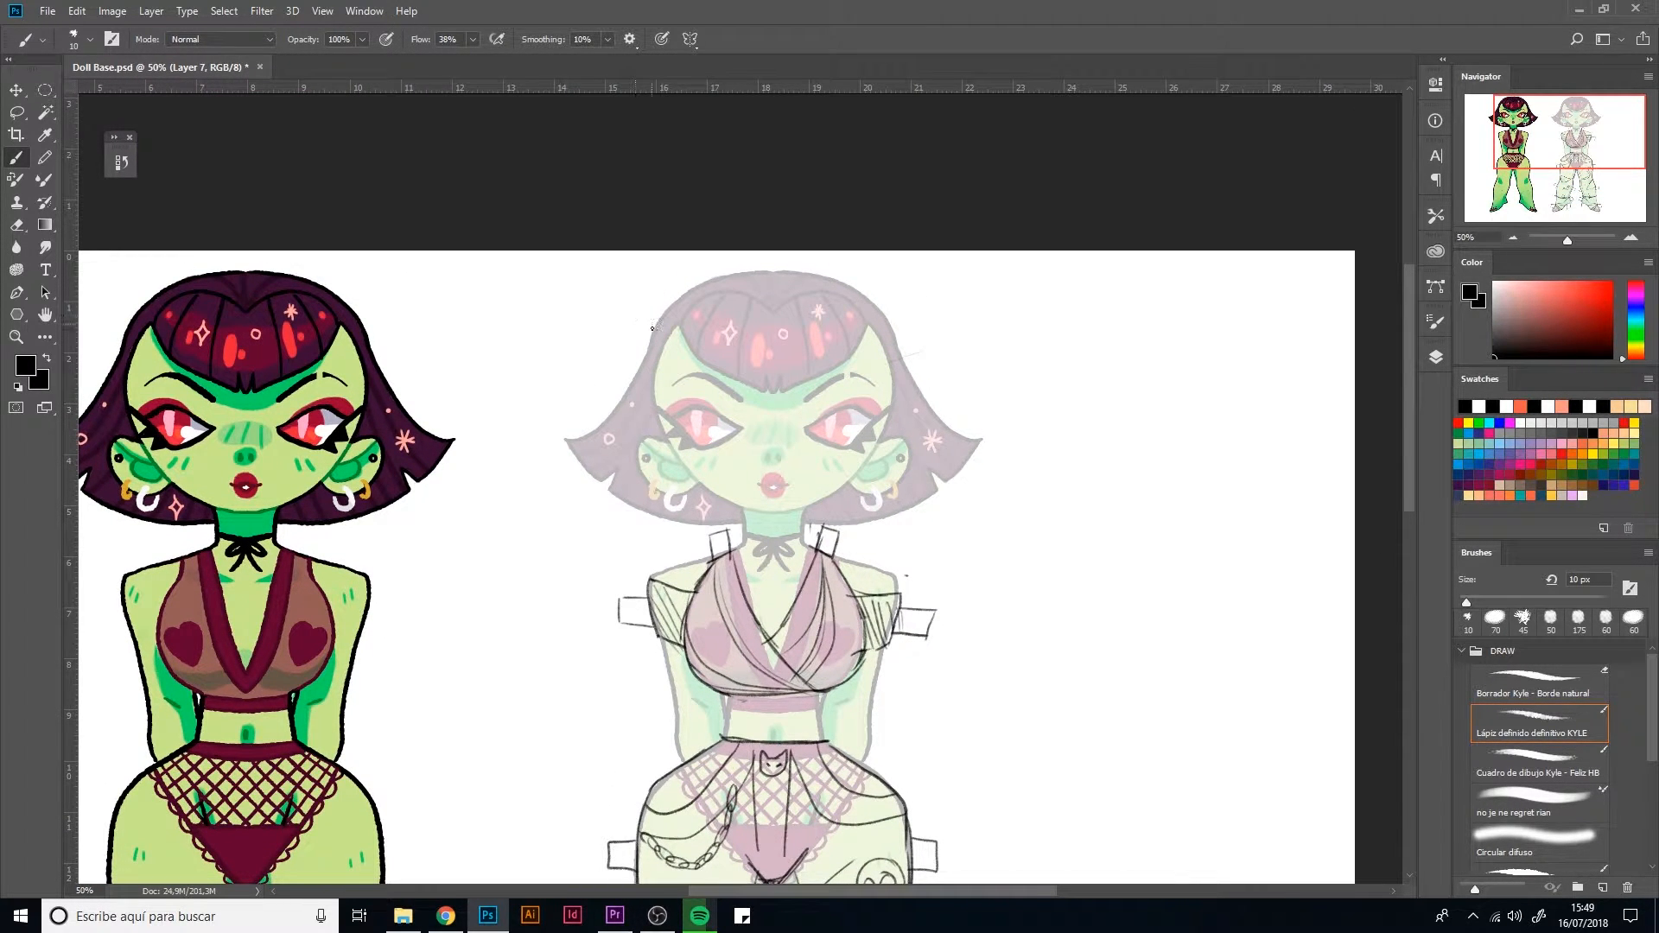
pyautogui.moveTo(782, 390); pyautogui.dragTo(921, 381)
pyautogui.moveTo(864, 398)
pyautogui.mouseDown()
pyautogui.moveTo(719, 364)
pyautogui.moveTo(670, 312)
pyautogui.moveTo(710, 267)
pyautogui.moveTo(893, 304)
pyautogui.moveTo(918, 353)
pyautogui.moveTo(901, 387)
pyautogui.moveTo(719, 355)
pyautogui.moveTo(807, 393)
pyautogui.moveTo(890, 390)
pyautogui.moveTo(917, 342)
pyautogui.moveTo(816, 271)
pyautogui.moveTo(888, 330)
pyautogui.moveTo(916, 381)
pyautogui.moveTo(771, 391)
pyautogui.moveTo(670, 319)
pyautogui.moveTo(749, 263)
pyautogui.mouseUp()
pyautogui.hotkey('ctrl', 'z')
pyautogui.hotkey('ctrl', 'z')
# Sketch a tilted beret with a small stem and two fold tabs on the faded doll's head, erasing stray outline strokes
pyautogui.moveTo(675, 301)
pyautogui.mouseDown()
pyautogui.moveTo(741, 263)
pyautogui.moveTo(866, 296)
pyautogui.moveTo(909, 352)
pyautogui.mouseUp()
pyautogui.press('e')
pyautogui.moveTo(800, 264)
pyautogui.mouseDown()
pyautogui.moveTo(668, 289)
pyautogui.moveTo(751, 263)
pyautogui.moveTo(677, 304)
pyautogui.moveTo(713, 261)
pyautogui.moveTo(695, 289)
pyautogui.moveTo(831, 274)
pyautogui.moveTo(919, 315)
pyautogui.moveTo(903, 355)
pyautogui.mouseUp()
pyautogui.press('b')
pyautogui.moveTo(676, 297)
pyautogui.mouseDown()
pyautogui.moveTo(688, 265)
pyautogui.moveTo(711, 294)
pyautogui.moveTo(809, 291)
pyautogui.moveTo(781, 281)
pyautogui.moveTo(822, 298)
pyautogui.mouseUp()
pyautogui.moveTo(832, 411)
pyautogui.mouseDown()
pyautogui.moveTo(803, 342)
pyautogui.moveTo(829, 262)
pyautogui.mouseUp()
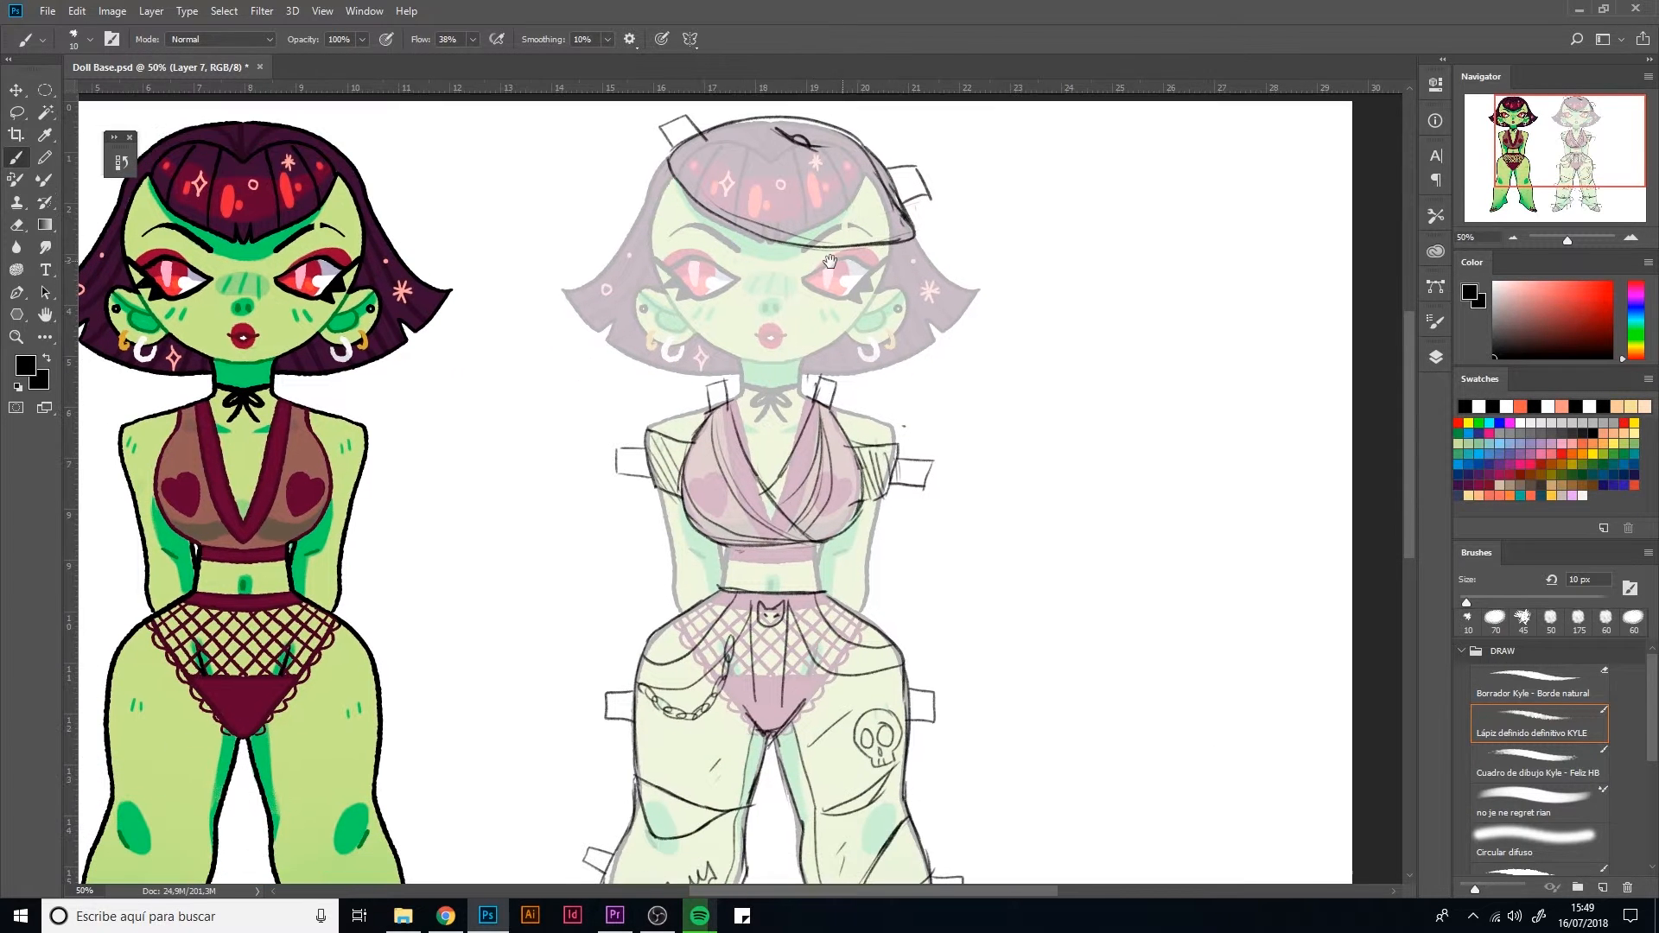
pyautogui.hotkey('ctrl', '-')
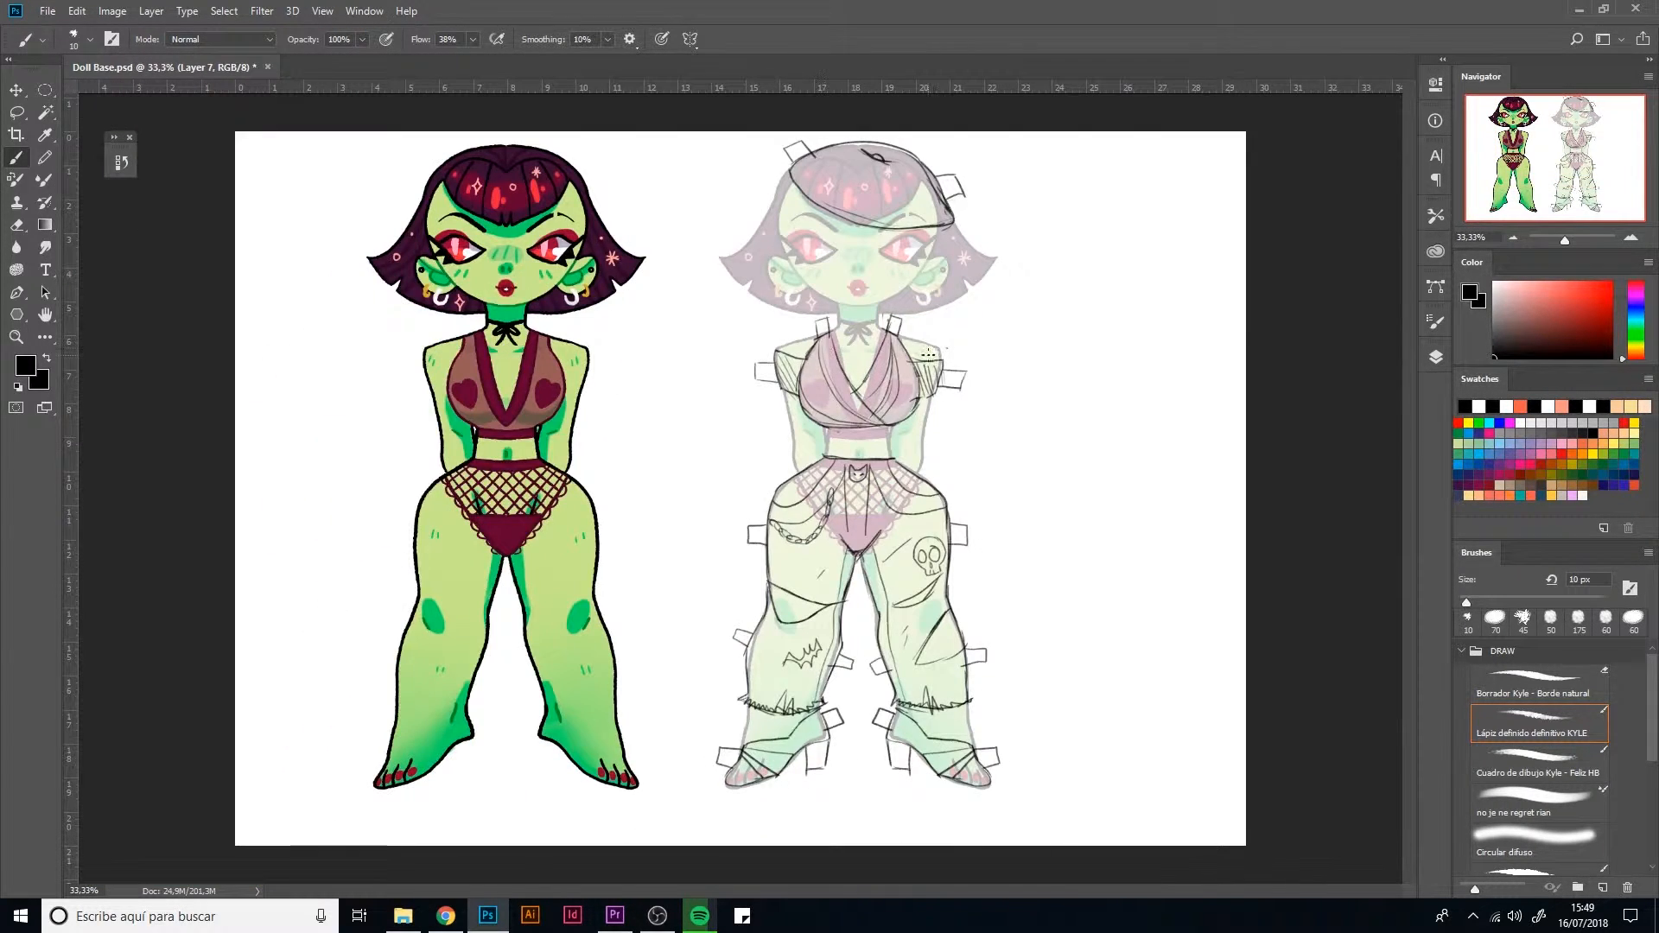
pyautogui.hotkey('ctrl', 't')
pyautogui.moveTo(888, 506); pyautogui.dragTo(1028, 501)
pyautogui.hotkey('ctrl', 'z')
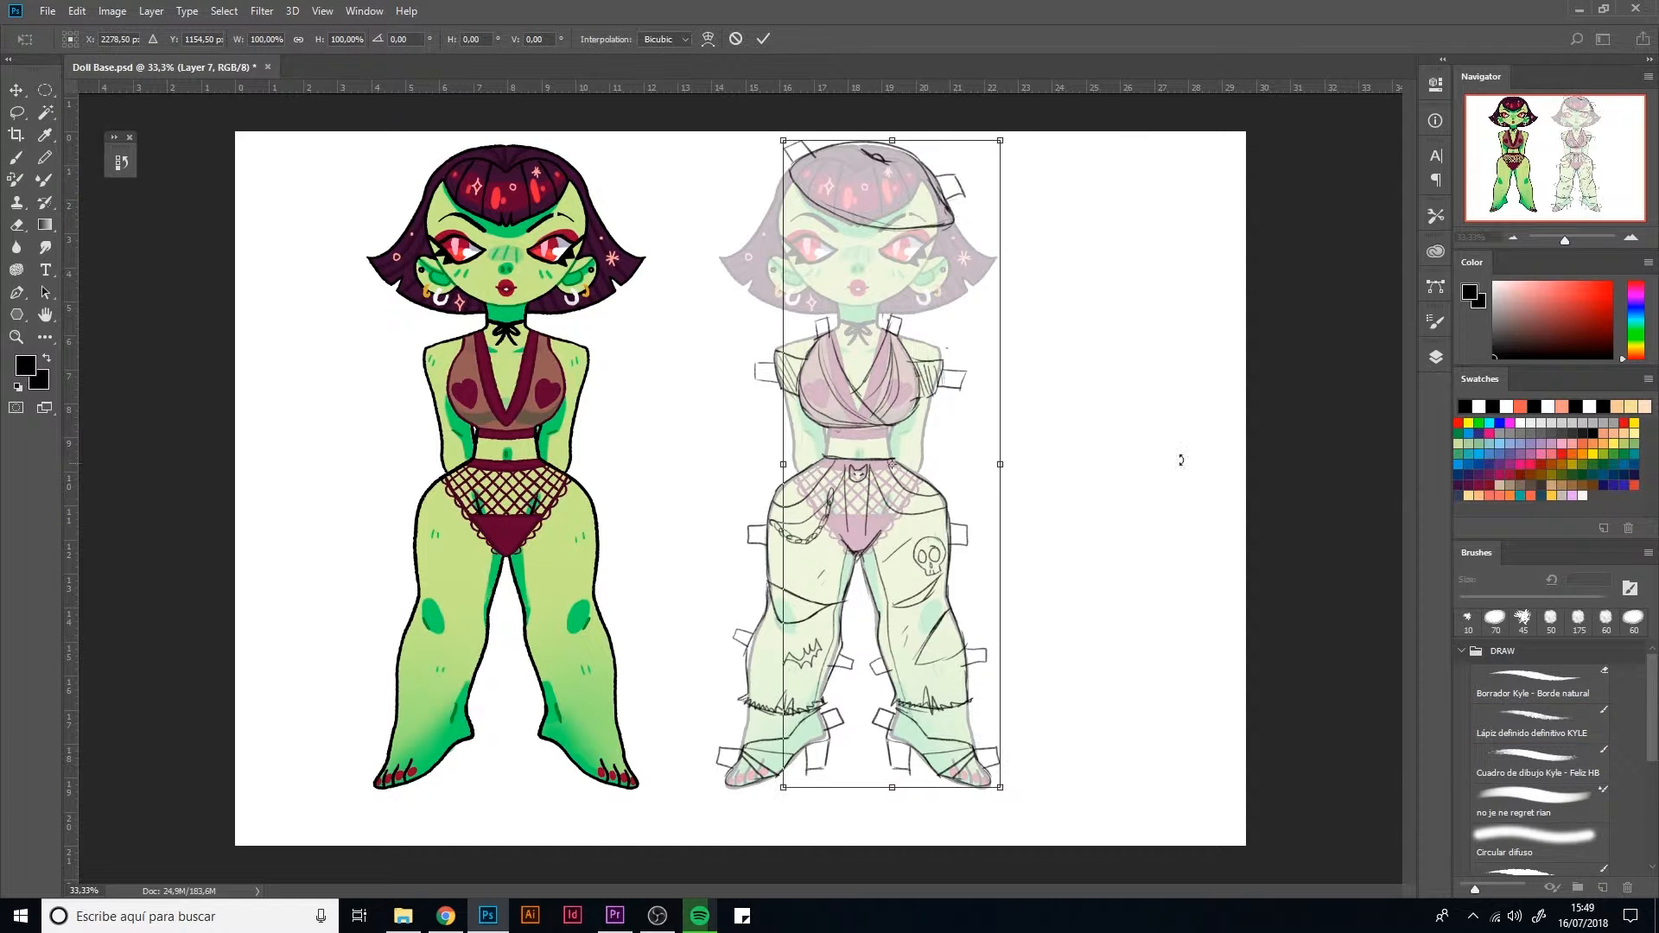
pyautogui.click(1436, 357)
pyautogui.press('Escape')
# Merge the outfit sketch layers and move the combined sketch onto the blank canvas beside the faded doll
pyautogui.keyDown('shift'); pyautogui.click(1258, 480); pyautogui.keyUp('shift')
pyautogui.hotkey('ctrl', 'e')
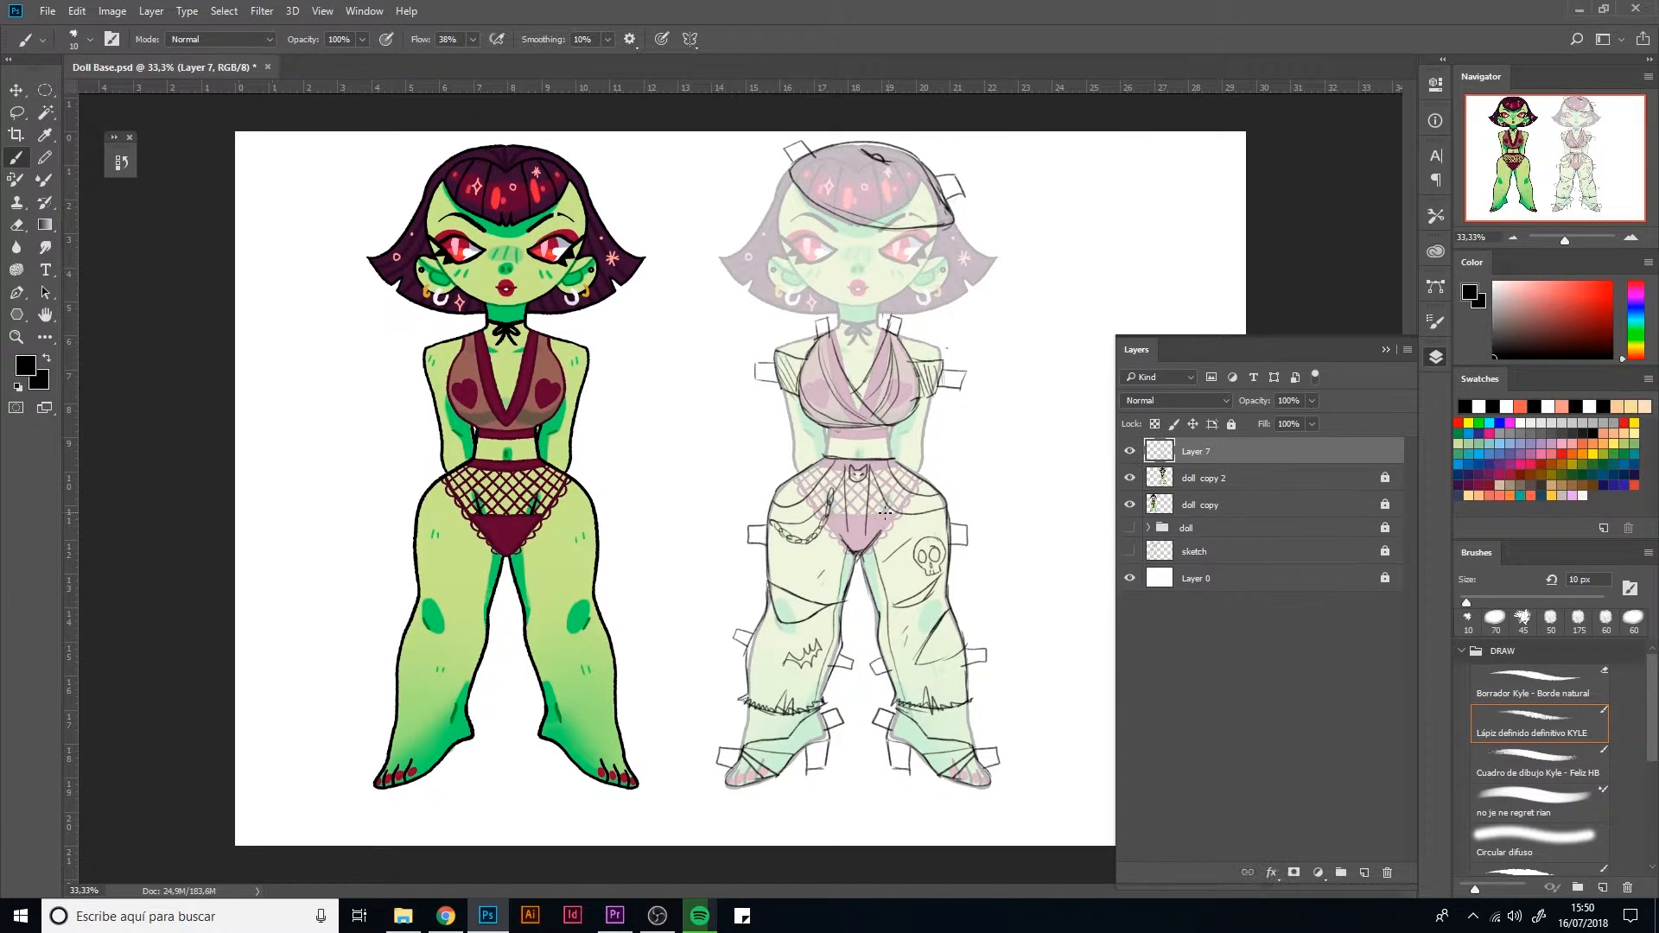
pyautogui.hotkey('ctrl', 't')
pyautogui.moveTo(899, 548); pyautogui.dragTo(1162, 540)
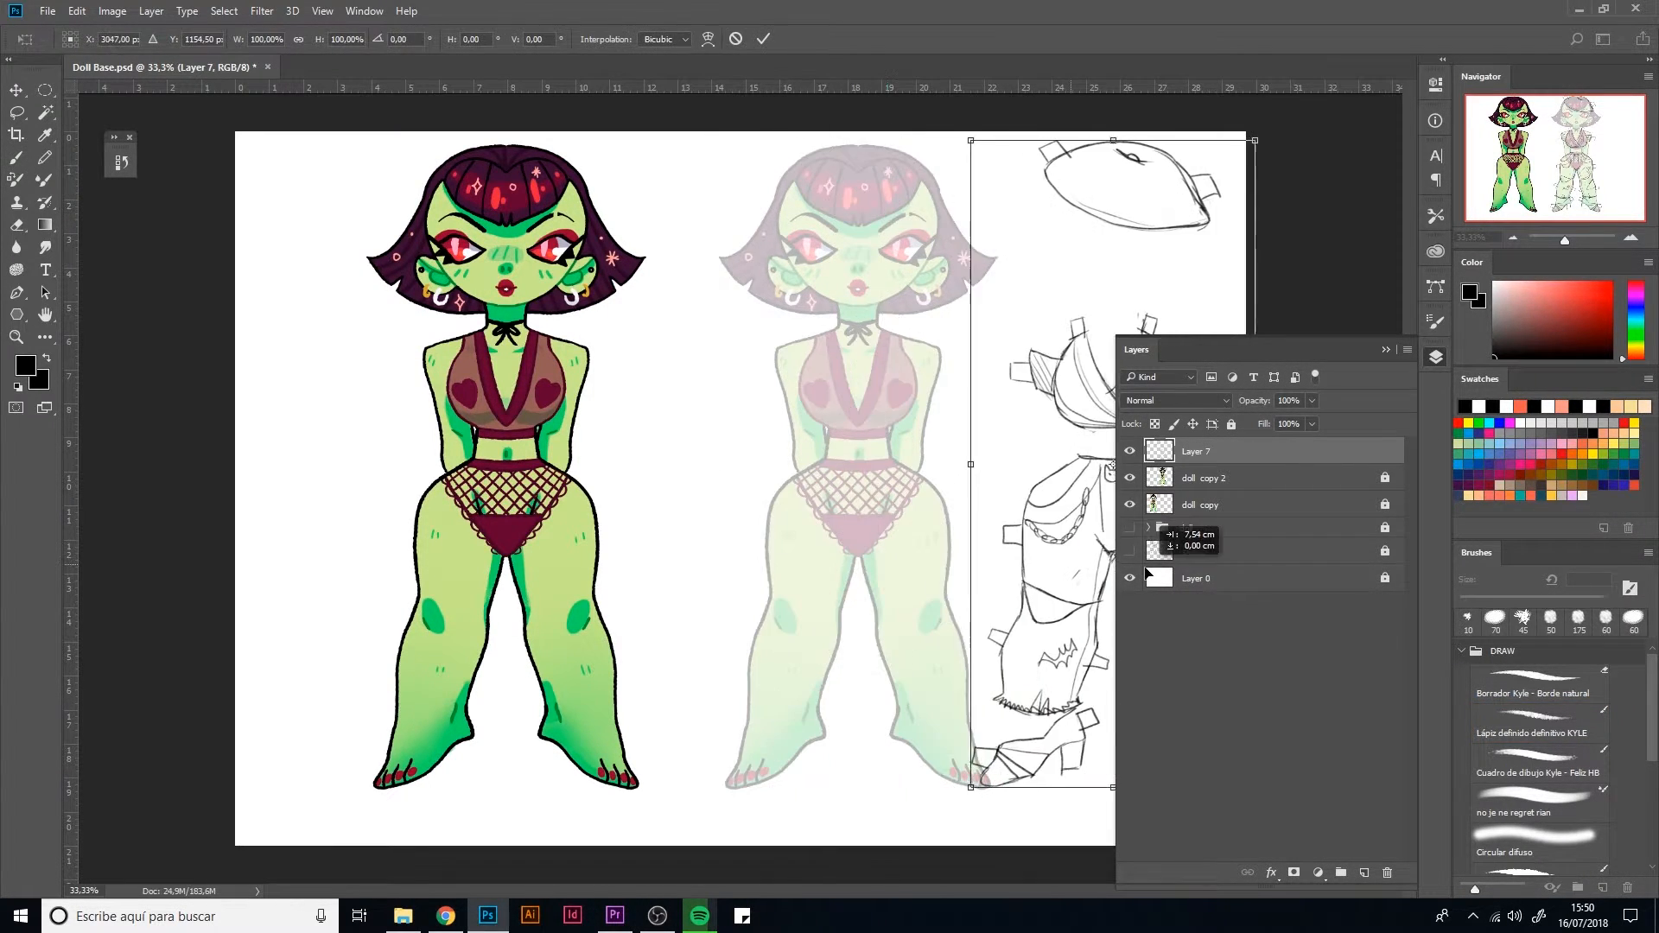
pyautogui.moveTo(1058, 536); pyautogui.dragTo(1027, 543)
pyautogui.press('Return')
# Add a new empty layer for the second outfit and hide the layer with the first outfit sketch
pyautogui.press('b')
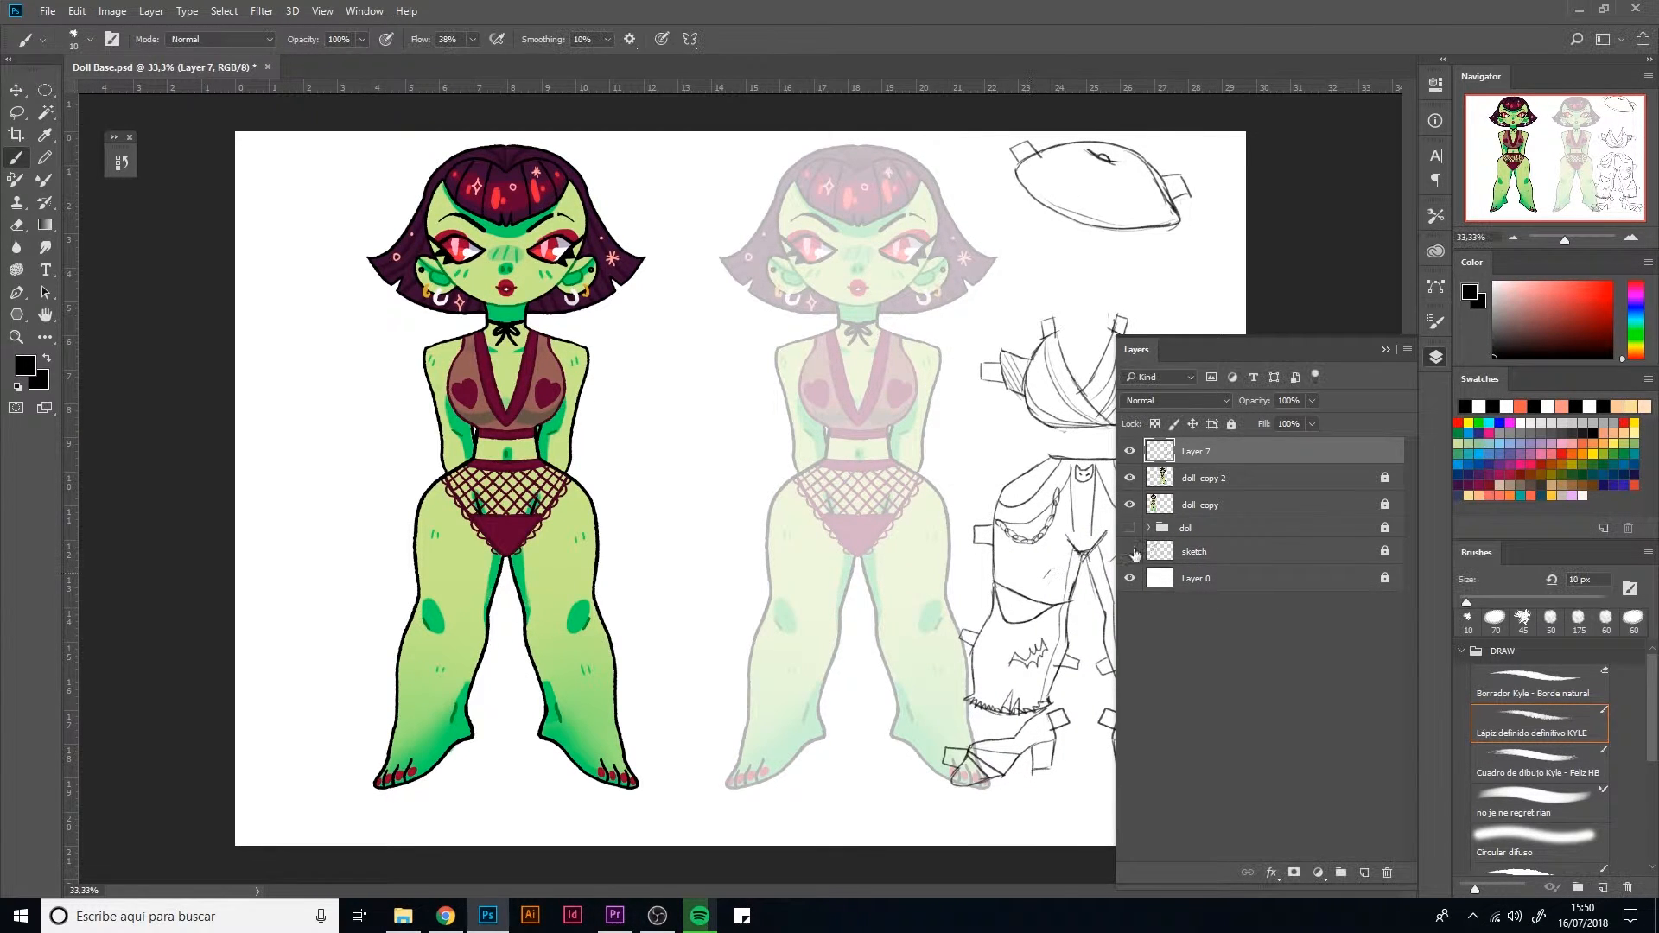
pyautogui.click(1364, 873)
pyautogui.click(1130, 478)
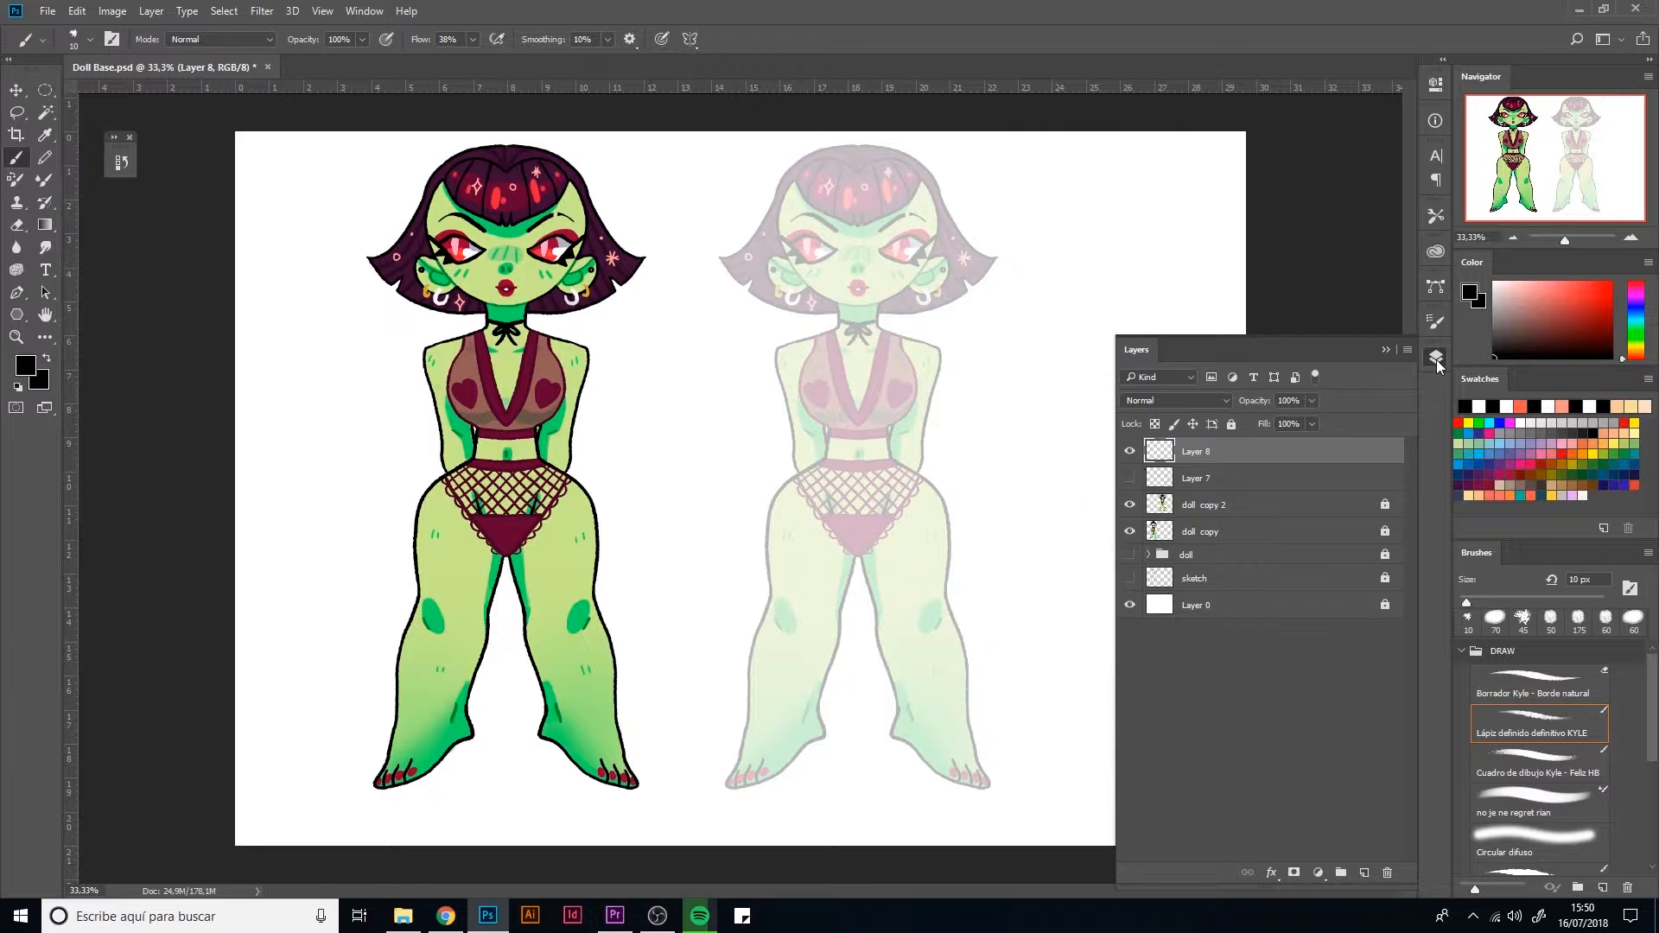
pyautogui.click(1435, 357)
# Sketch a halter bodice with a choker collar and a pointed keyhole opening, and outline one of the doll's arms
pyautogui.hotkey('ctrl', '+')
pyautogui.hotkey('ctrl', '-')
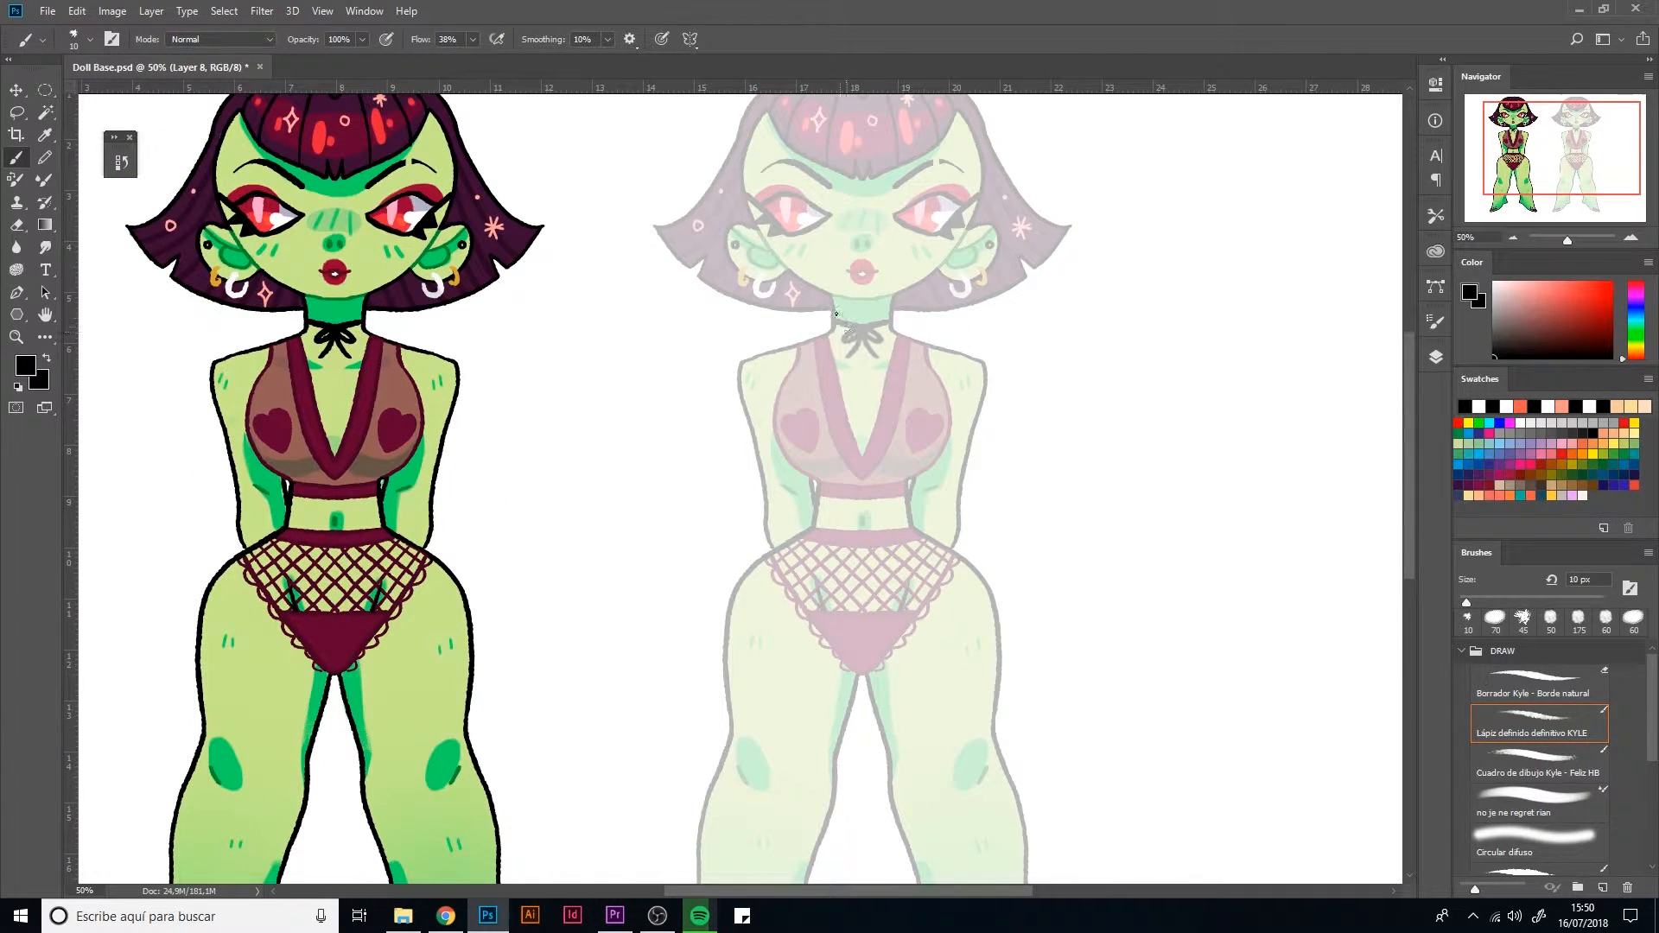
pyautogui.moveTo(834, 315)
pyautogui.mouseDown()
pyautogui.moveTo(892, 312)
pyautogui.moveTo(838, 312)
pyautogui.moveTo(895, 333)
pyautogui.moveTo(835, 449)
pyautogui.moveTo(855, 502)
pyautogui.moveTo(880, 398)
pyautogui.moveTo(855, 505)
pyautogui.moveTo(837, 387)
pyautogui.mouseUp()
pyautogui.moveTo(834, 327)
pyautogui.mouseDown()
pyautogui.moveTo(776, 430)
pyautogui.moveTo(816, 529)
pyautogui.mouseUp()
pyautogui.moveTo(894, 330)
pyautogui.mouseDown()
pyautogui.moveTo(947, 436)
pyautogui.moveTo(912, 490)
pyautogui.moveTo(875, 378)
pyautogui.moveTo(876, 455)
pyautogui.mouseUp()
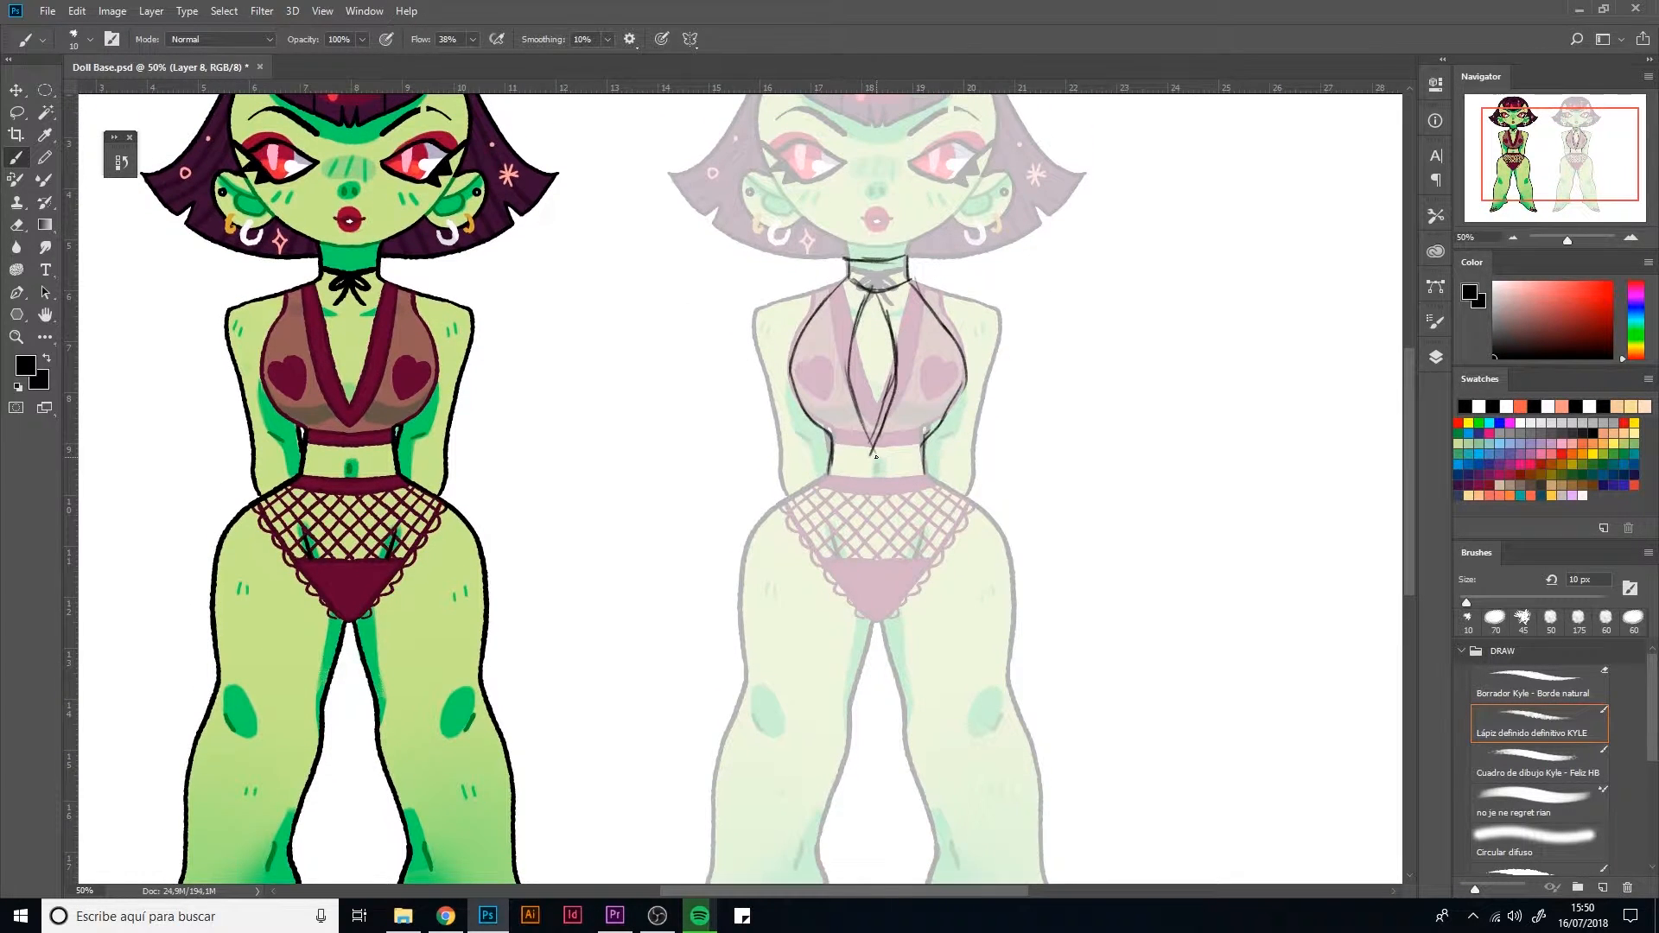
pyautogui.moveTo(851, 278)
pyautogui.mouseDown()
pyautogui.moveTo(751, 317)
pyautogui.moveTo(785, 494)
pyautogui.mouseUp()
# Handwrite the note "Keep the arms!" beside the doll, with a curved arrow to the arm and a small mark above
pyautogui.moveTo(654, 320)
pyautogui.mouseDown()
pyautogui.moveTo(716, 364)
pyautogui.moveTo(710, 386)
pyautogui.mouseUp()
pyautogui.moveTo(591, 272); pyautogui.dragTo(615, 294)
pyautogui.moveTo(608, 285); pyautogui.dragTo(641, 288)
pyautogui.click(666, 278)
pyautogui.moveTo(657, 257); pyautogui.dragTo(664, 281)
pyautogui.moveTo(608, 318)
pyautogui.mouseDown()
pyautogui.moveTo(603, 348)
pyautogui.moveTo(694, 285)
pyautogui.moveTo(730, 288)
pyautogui.mouseUp()
pyautogui.moveTo(752, 256); pyautogui.dragTo(746, 279)
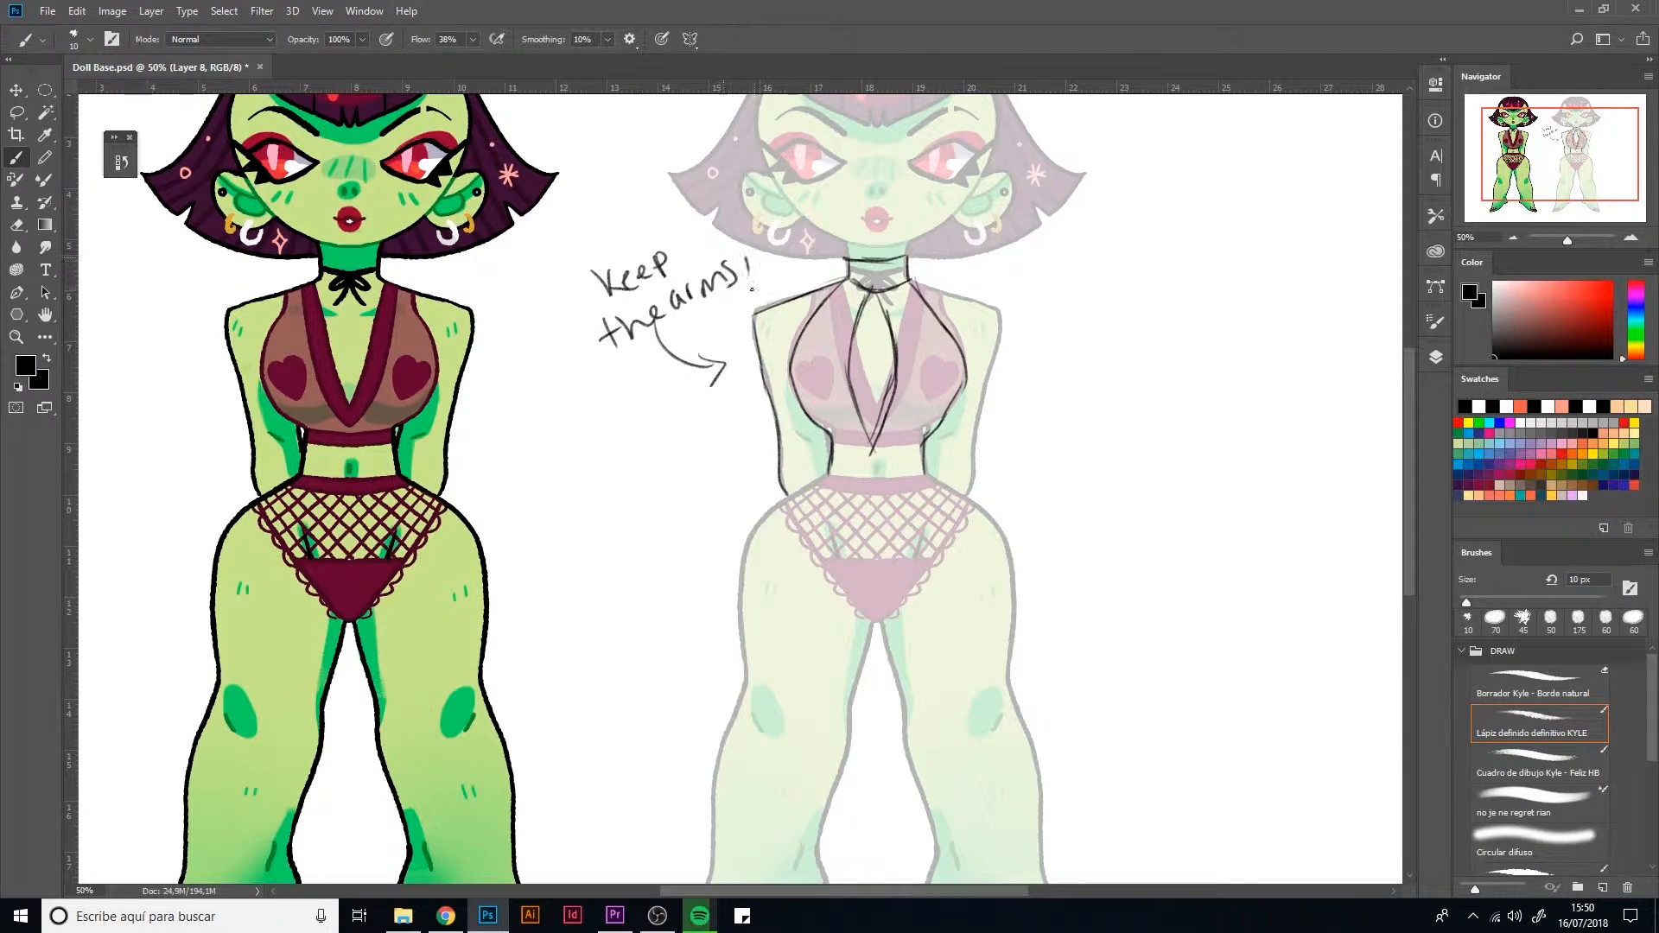
pyautogui.moveTo(602, 233); pyautogui.dragTo(636, 226)
# Outline the doll's other arm and draw fold tabs on both shoulders and both outer arms
pyautogui.moveTo(916, 281)
pyautogui.mouseDown()
pyautogui.moveTo(983, 309)
pyautogui.moveTo(961, 502)
pyautogui.mouseUp()
pyautogui.scroll(-3, 815, 528)
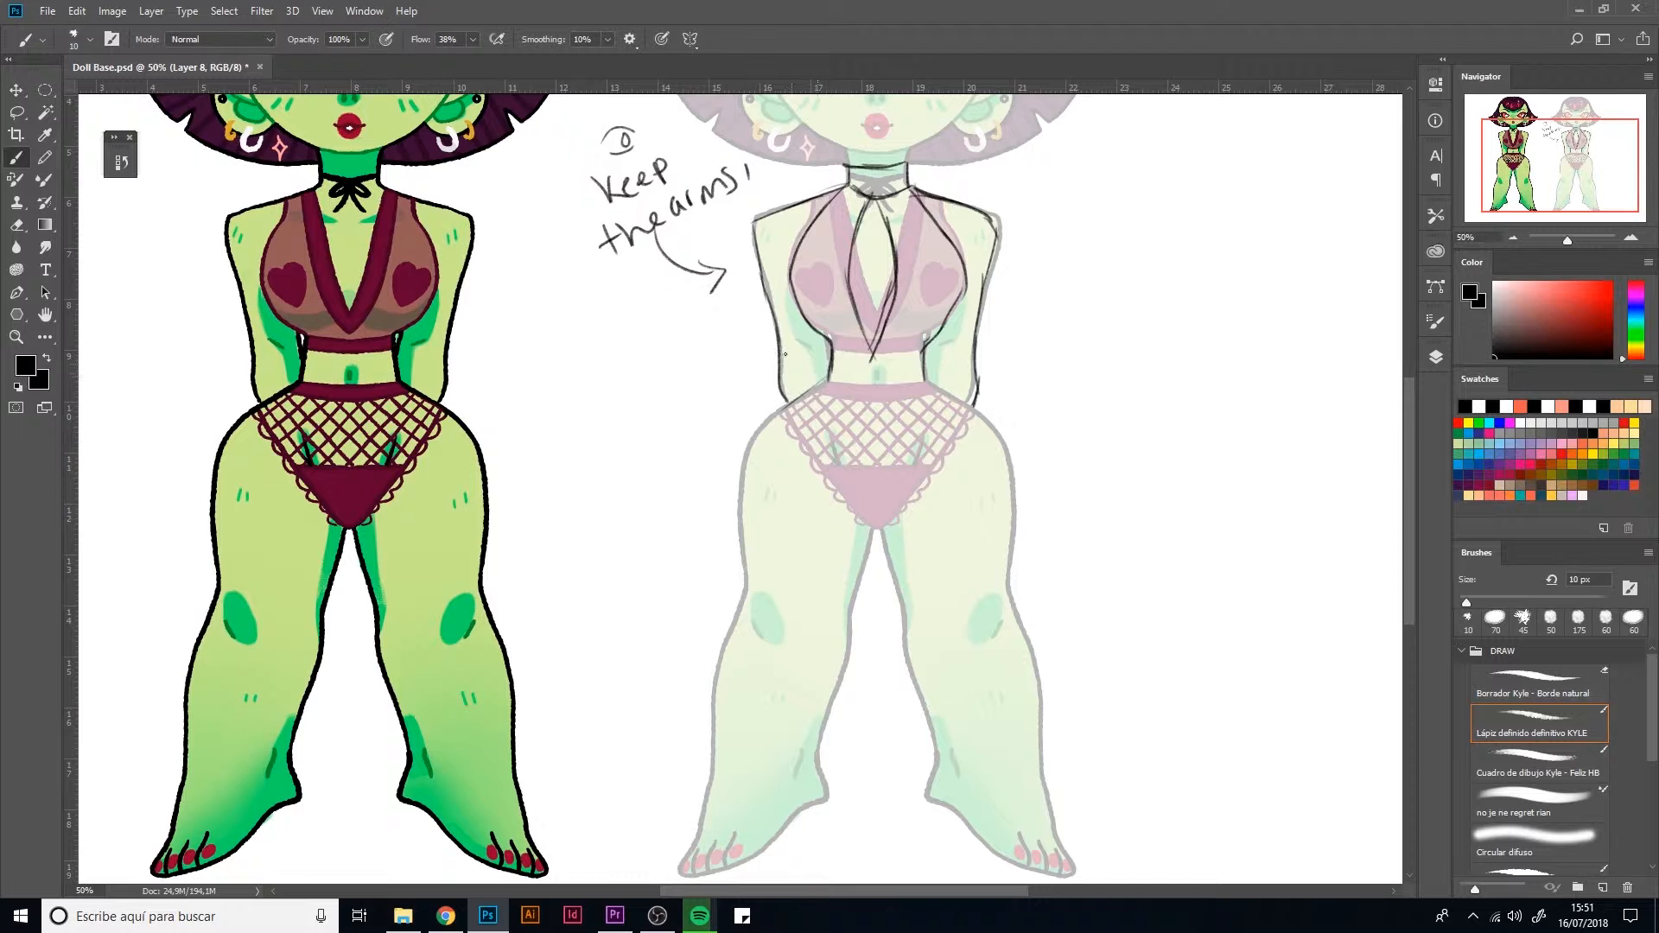
pyautogui.moveTo(766, 301)
pyautogui.mouseDown()
pyautogui.moveTo(730, 348)
pyautogui.moveTo(783, 331)
pyautogui.mouseUp()
pyautogui.moveTo(977, 346); pyautogui.dragTo(996, 310)
pyautogui.moveTo(784, 207); pyautogui.dragTo(814, 200)
pyautogui.moveTo(942, 203)
pyautogui.mouseDown()
pyautogui.moveTo(946, 173)
pyautogui.moveTo(979, 210)
pyautogui.mouseUp()
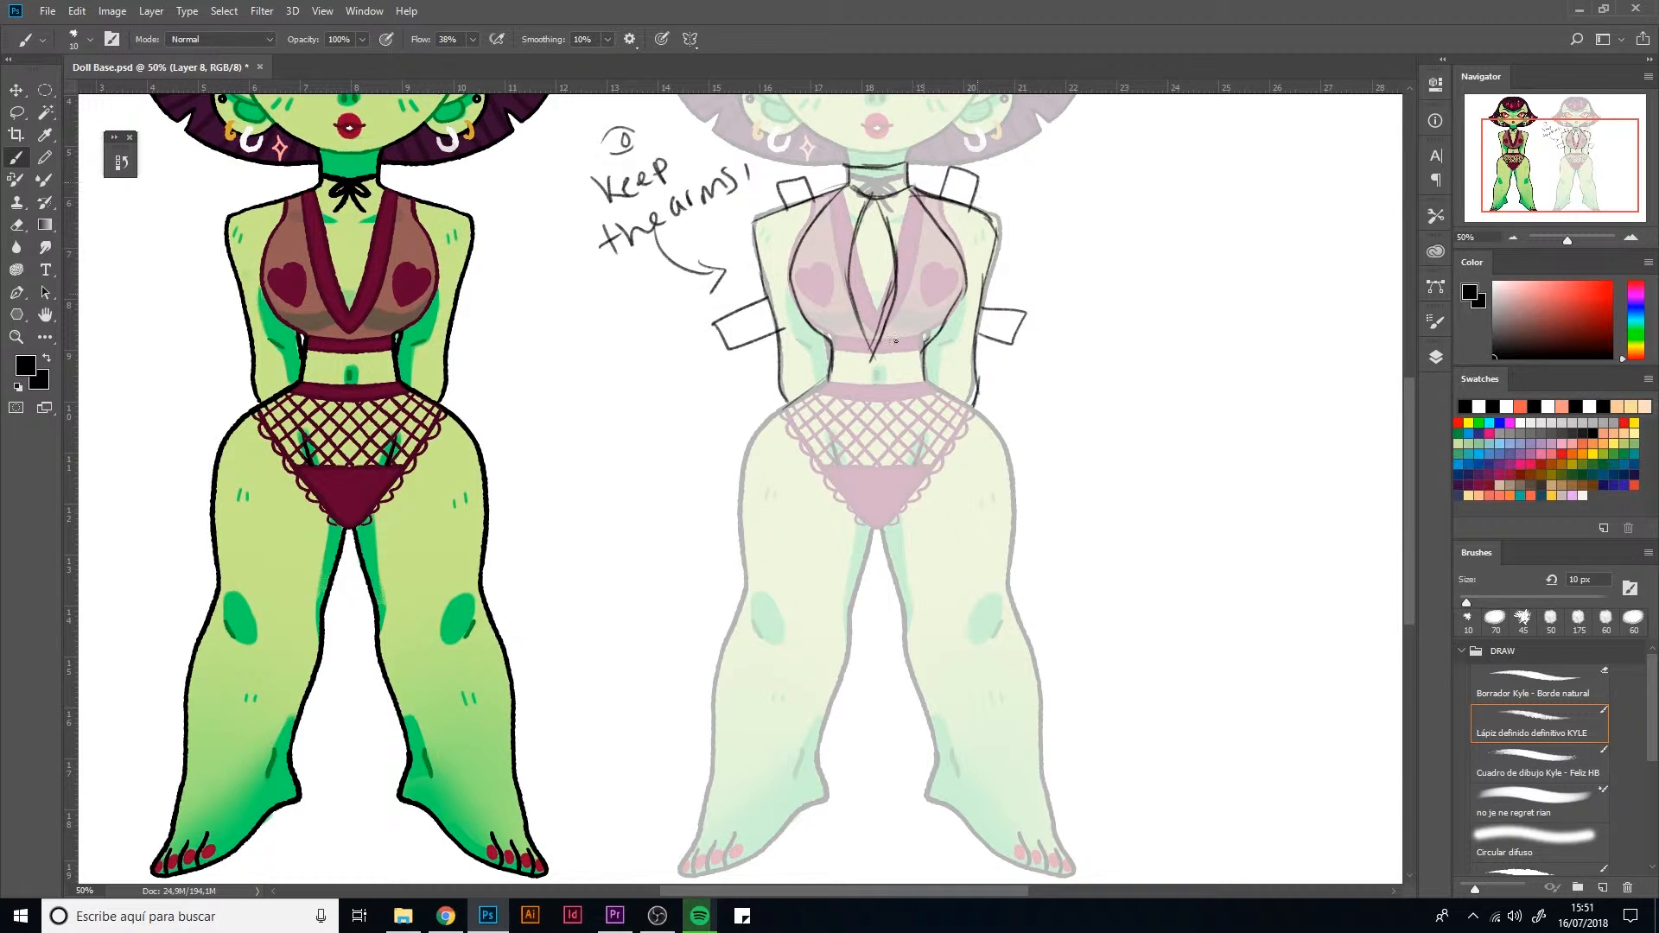
# Sketch the outline of a short flared skirt from the waist to a wavy hem at mid-thigh
pyautogui.moveTo(831, 380)
pyautogui.mouseDown()
pyautogui.moveTo(666, 490)
pyautogui.moveTo(700, 560)
pyautogui.moveTo(804, 595)
pyautogui.moveTo(946, 607)
pyautogui.moveTo(1074, 557)
pyautogui.mouseUp()
pyautogui.moveTo(977, 399)
pyautogui.mouseDown()
pyautogui.moveTo(1068, 512)
pyautogui.moveTo(1070, 569)
pyautogui.mouseUp()
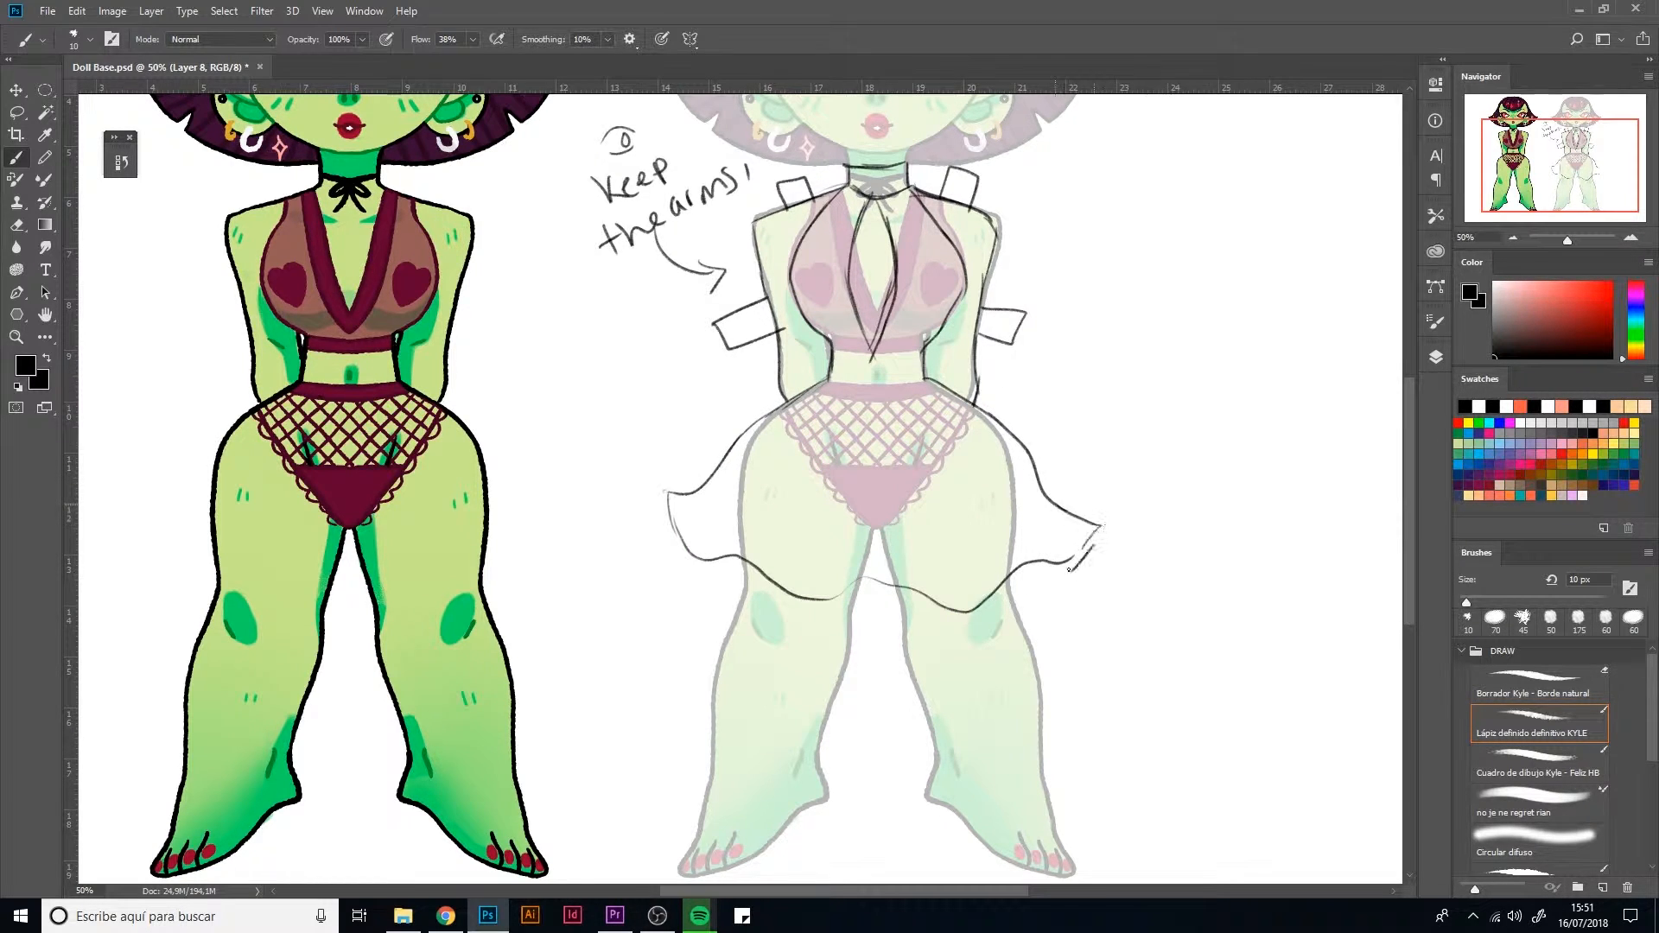
pyautogui.moveTo(873, 585); pyautogui.dragTo(696, 529)
# Add corset lacing and a bow at the waist, wavy overskirt edges on both sides and a second hem line
pyautogui.moveTo(865, 379)
pyautogui.mouseDown()
pyautogui.moveTo(888, 350)
pyautogui.moveTo(842, 391)
pyautogui.moveTo(921, 394)
pyautogui.moveTo(846, 436)
pyautogui.moveTo(851, 394)
pyautogui.moveTo(769, 506)
pyautogui.moveTo(674, 542)
pyautogui.mouseUp()
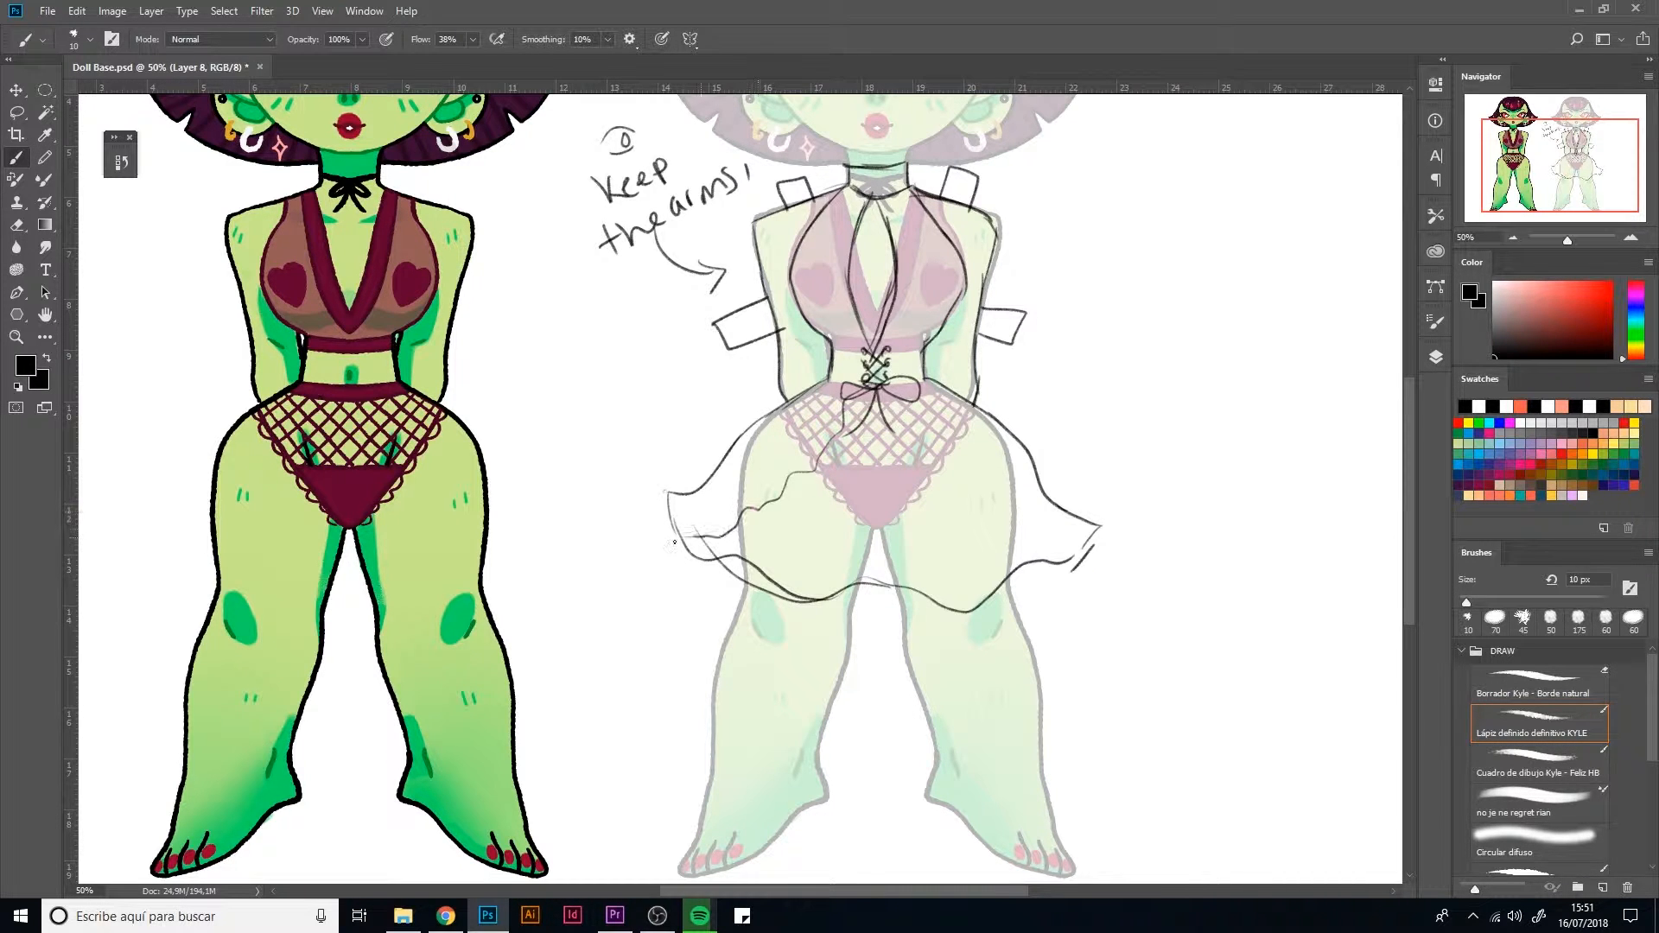
pyautogui.moveTo(882, 394)
pyautogui.mouseDown()
pyautogui.moveTo(1070, 577)
pyautogui.moveTo(974, 601)
pyautogui.mouseUp()
pyautogui.moveTo(753, 557)
pyautogui.mouseDown()
pyautogui.moveTo(834, 612)
pyautogui.moveTo(955, 598)
pyautogui.mouseUp()
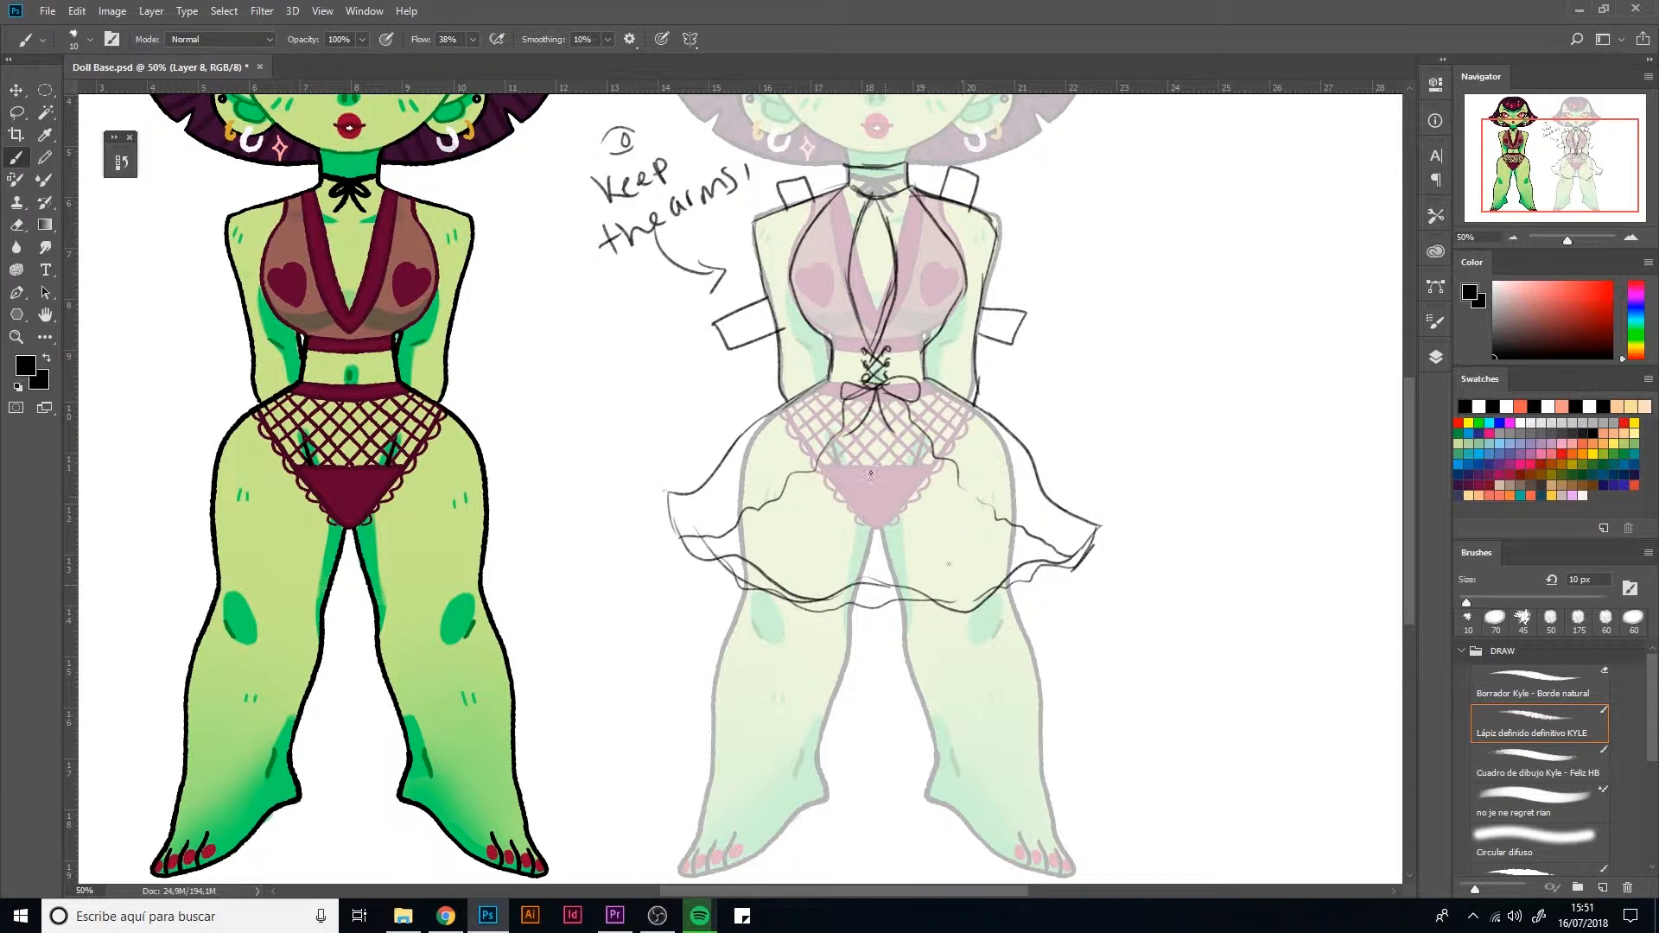
pyautogui.moveTo(871, 450); pyautogui.dragTo(801, 571)
pyautogui.hotkey('ctrl', 'z')
pyautogui.moveTo(842, 521); pyautogui.dragTo(793, 570)
pyautogui.hotkey('ctrl', 'alt', 'z')
pyautogui.hotkey('ctrl', 'alt', 'z')
# Draw the skirt's diagonal front seams from the waist bow down to the hem
pyautogui.moveTo(876, 399)
pyautogui.mouseDown()
pyautogui.moveTo(793, 596)
pyautogui.moveTo(956, 606)
pyautogui.mouseUp()
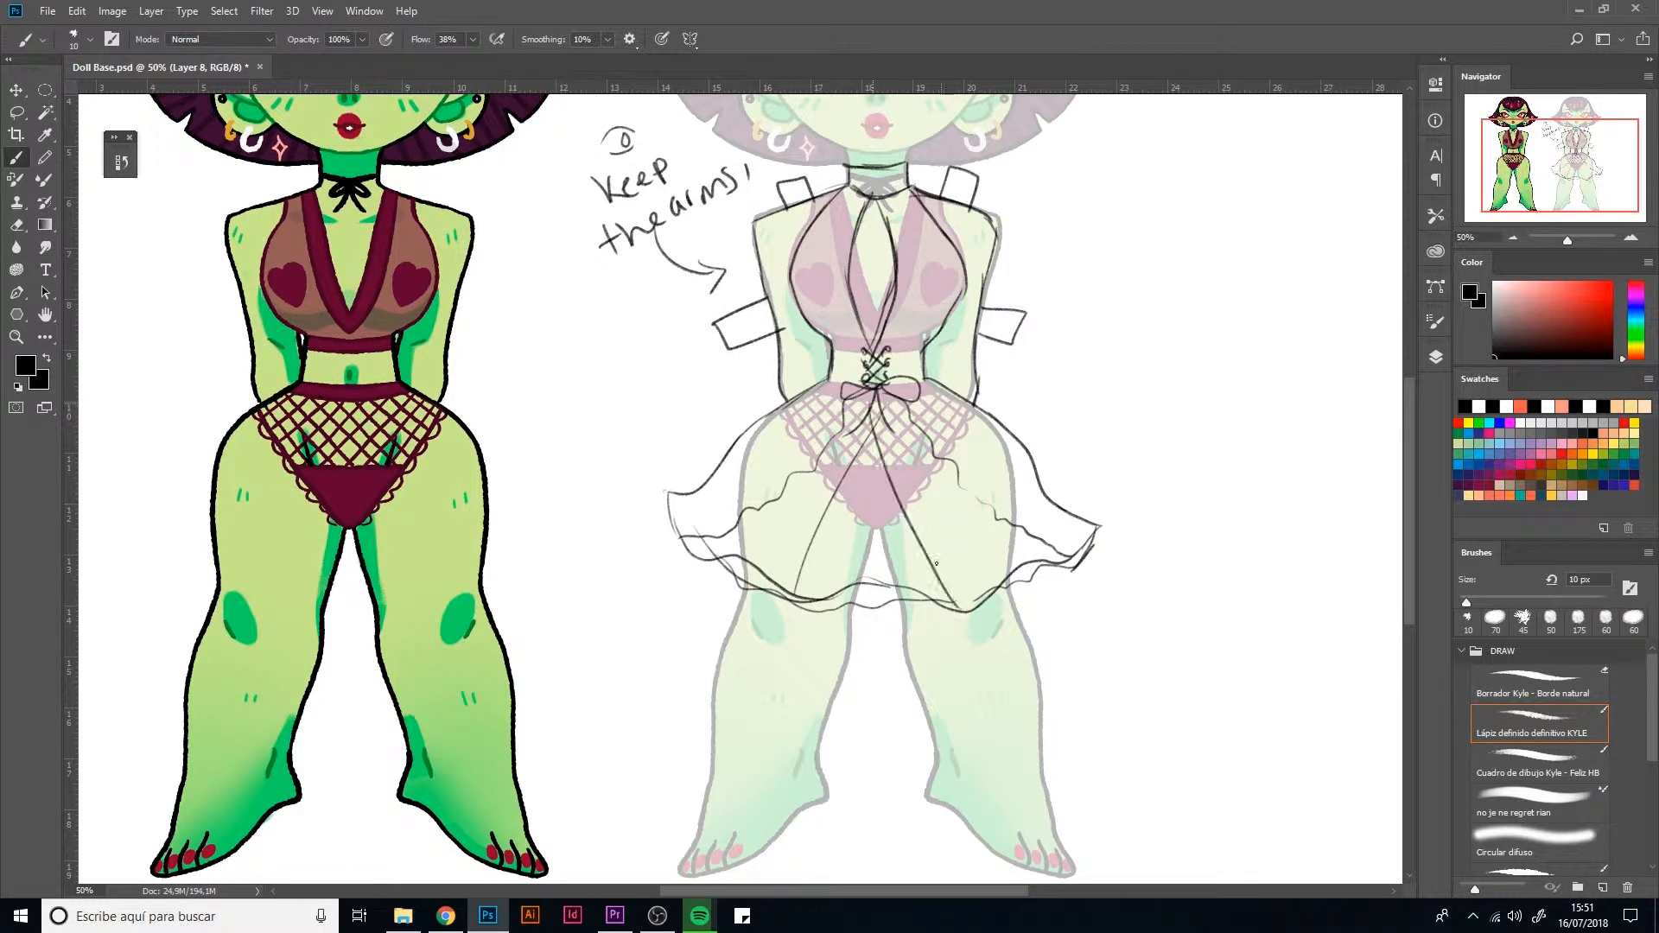
pyautogui.moveTo(868, 457)
pyautogui.mouseDown()
pyautogui.moveTo(844, 642)
pyautogui.moveTo(851, 270)
pyautogui.moveTo(860, 474)
pyautogui.mouseUp()
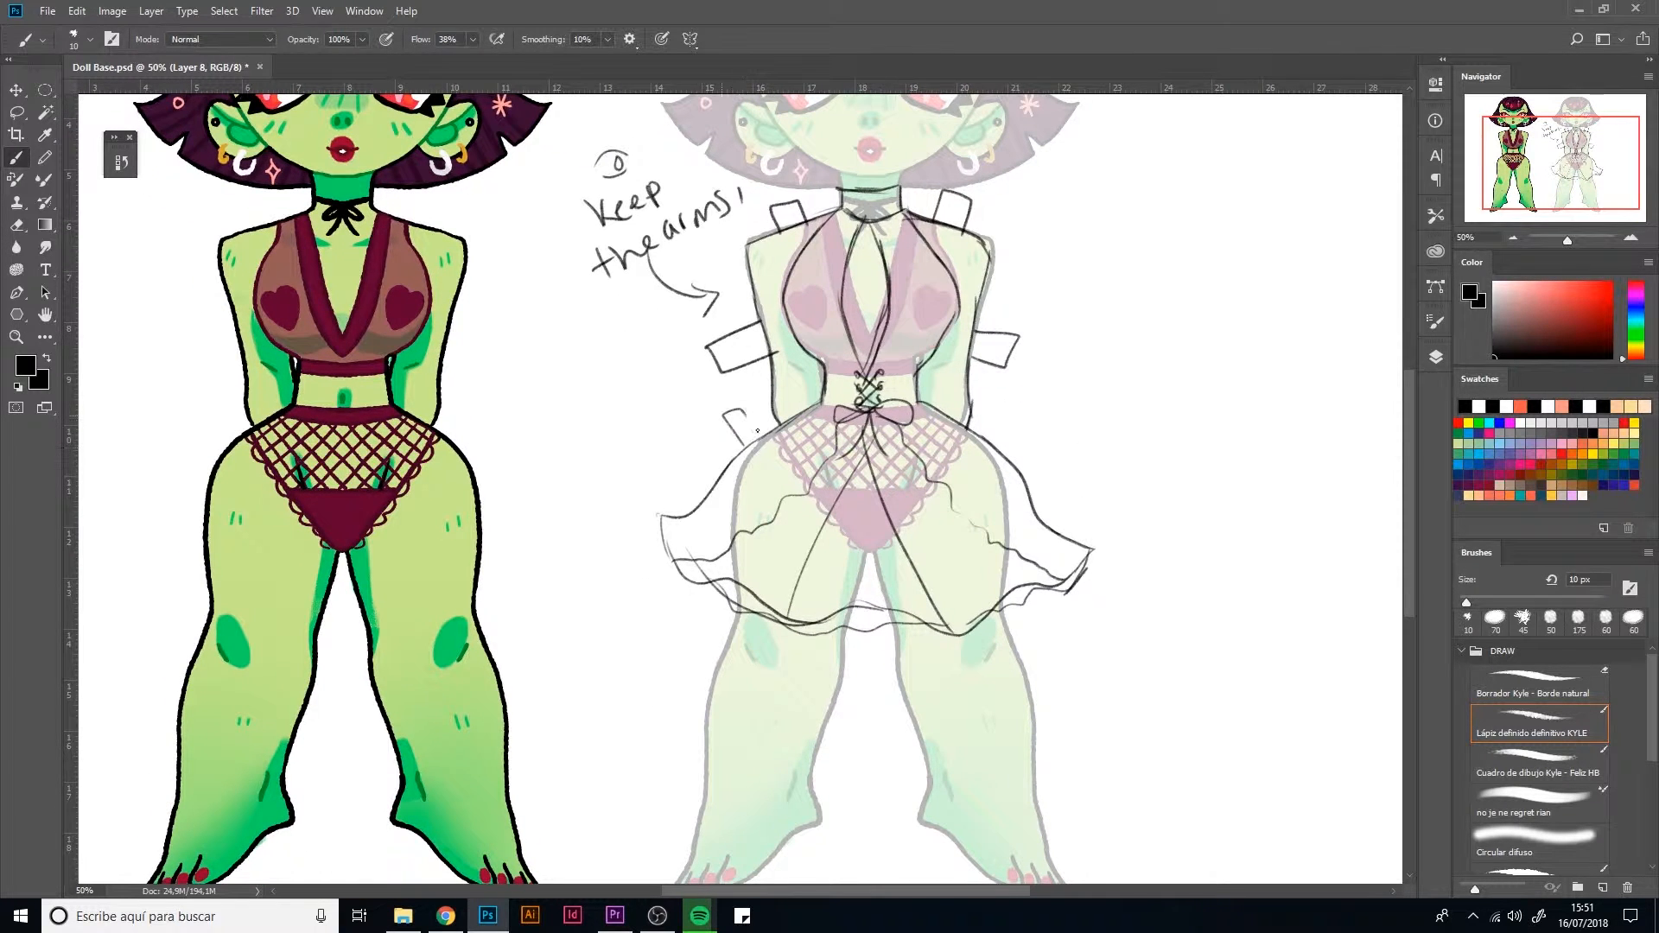
# Draw fold tabs on both hips just above the skirt
pyautogui.moveTo(973, 432)
pyautogui.mouseDown()
pyautogui.moveTo(1020, 416)
pyautogui.moveTo(989, 452)
pyautogui.mouseUp()
# Outline a calf-high, open-toed boot on one leg and add fold tabs at its toe and heel
pyautogui.moveTo(780, 660); pyautogui.dragTo(768, 445)
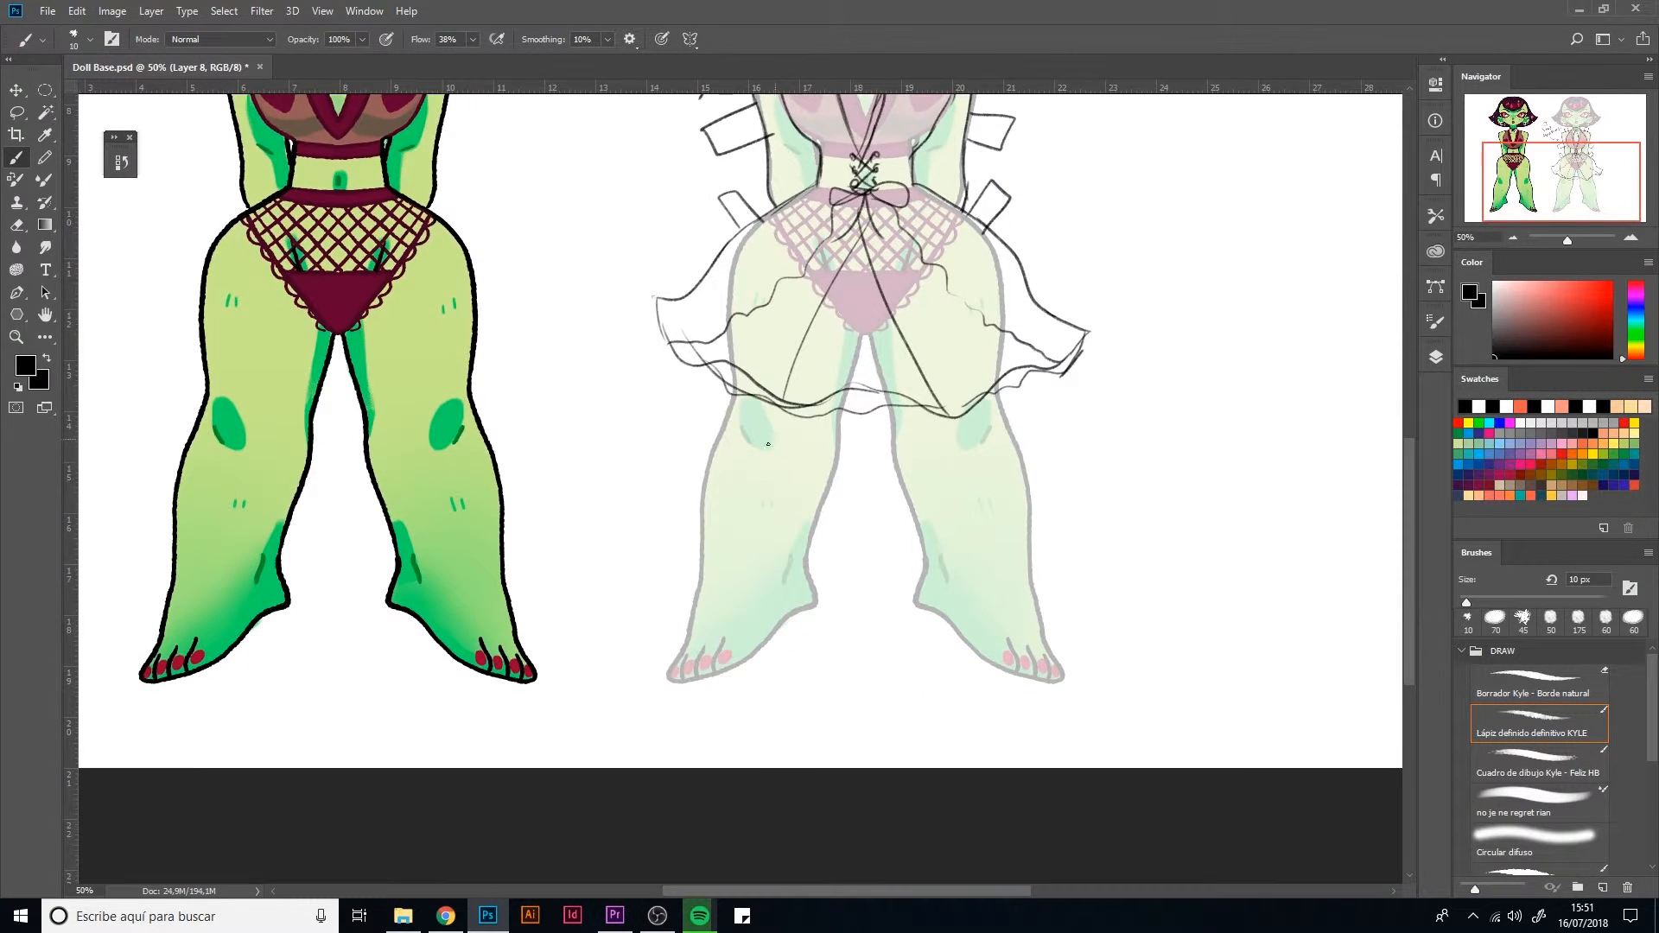
pyautogui.moveTo(684, 647)
pyautogui.mouseDown()
pyautogui.moveTo(755, 653)
pyautogui.moveTo(800, 583)
pyautogui.moveTo(823, 603)
pyautogui.moveTo(707, 668)
pyautogui.moveTo(668, 676)
pyautogui.moveTo(672, 659)
pyautogui.mouseUp()
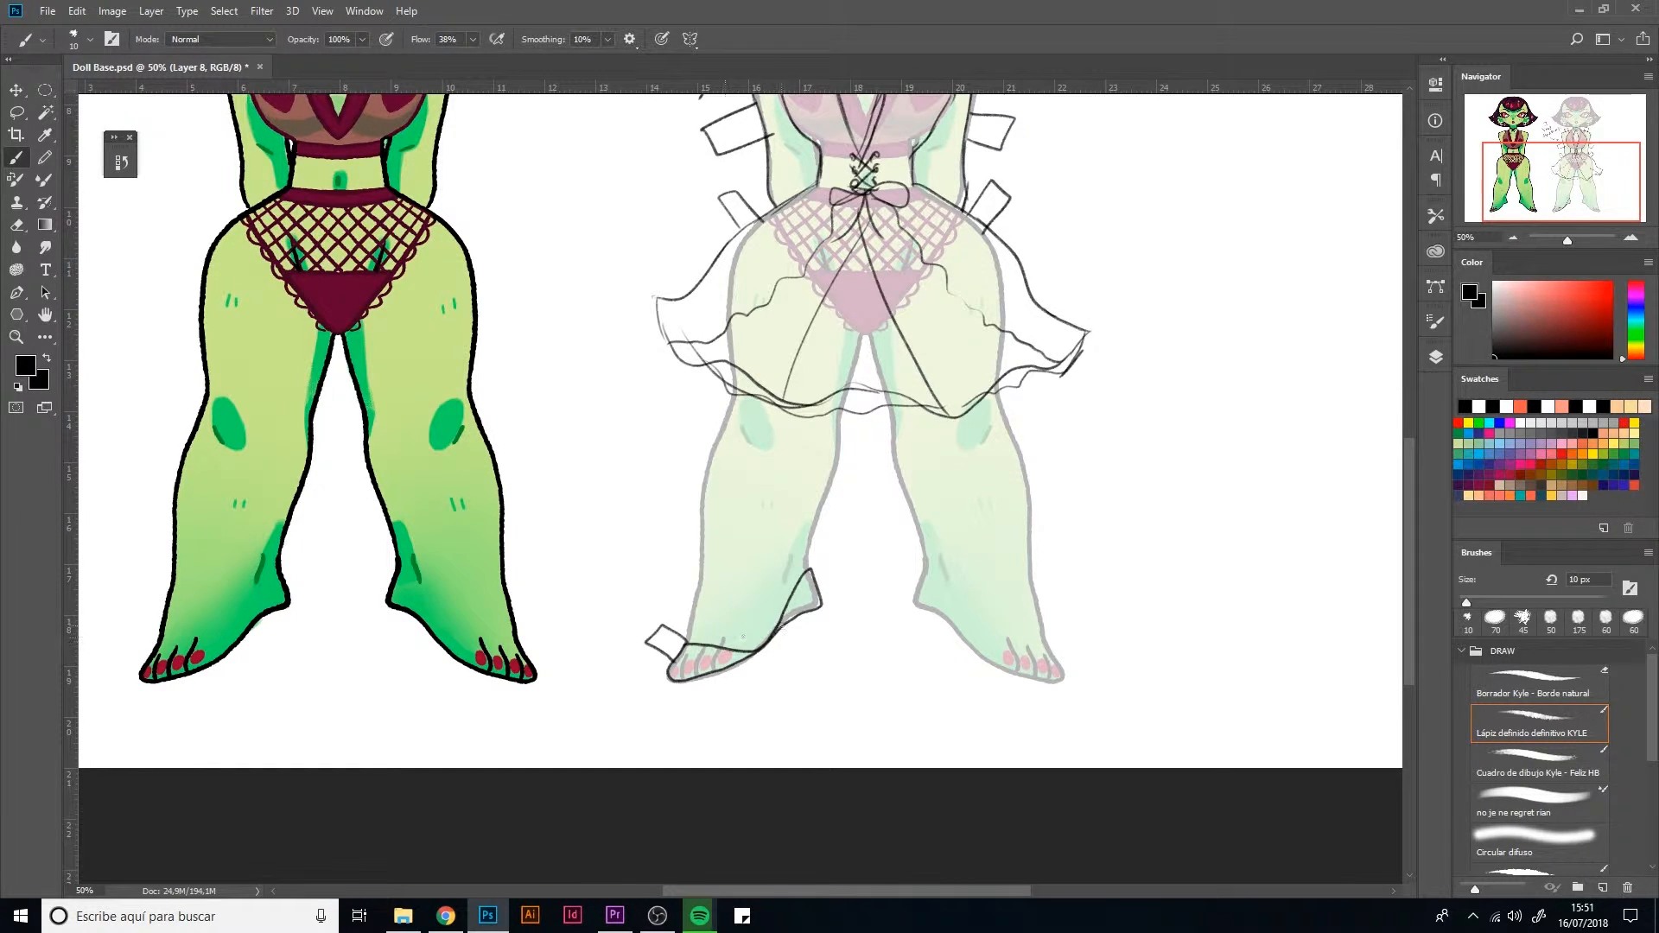
pyautogui.moveTo(831, 565); pyautogui.dragTo(821, 590)
pyautogui.moveTo(705, 561)
pyautogui.mouseDown()
pyautogui.moveTo(707, 480)
pyautogui.moveTo(825, 497)
pyautogui.moveTo(809, 560)
pyautogui.moveTo(827, 493)
pyautogui.mouseUp()
pyautogui.hotkey('ctrl', 'z')
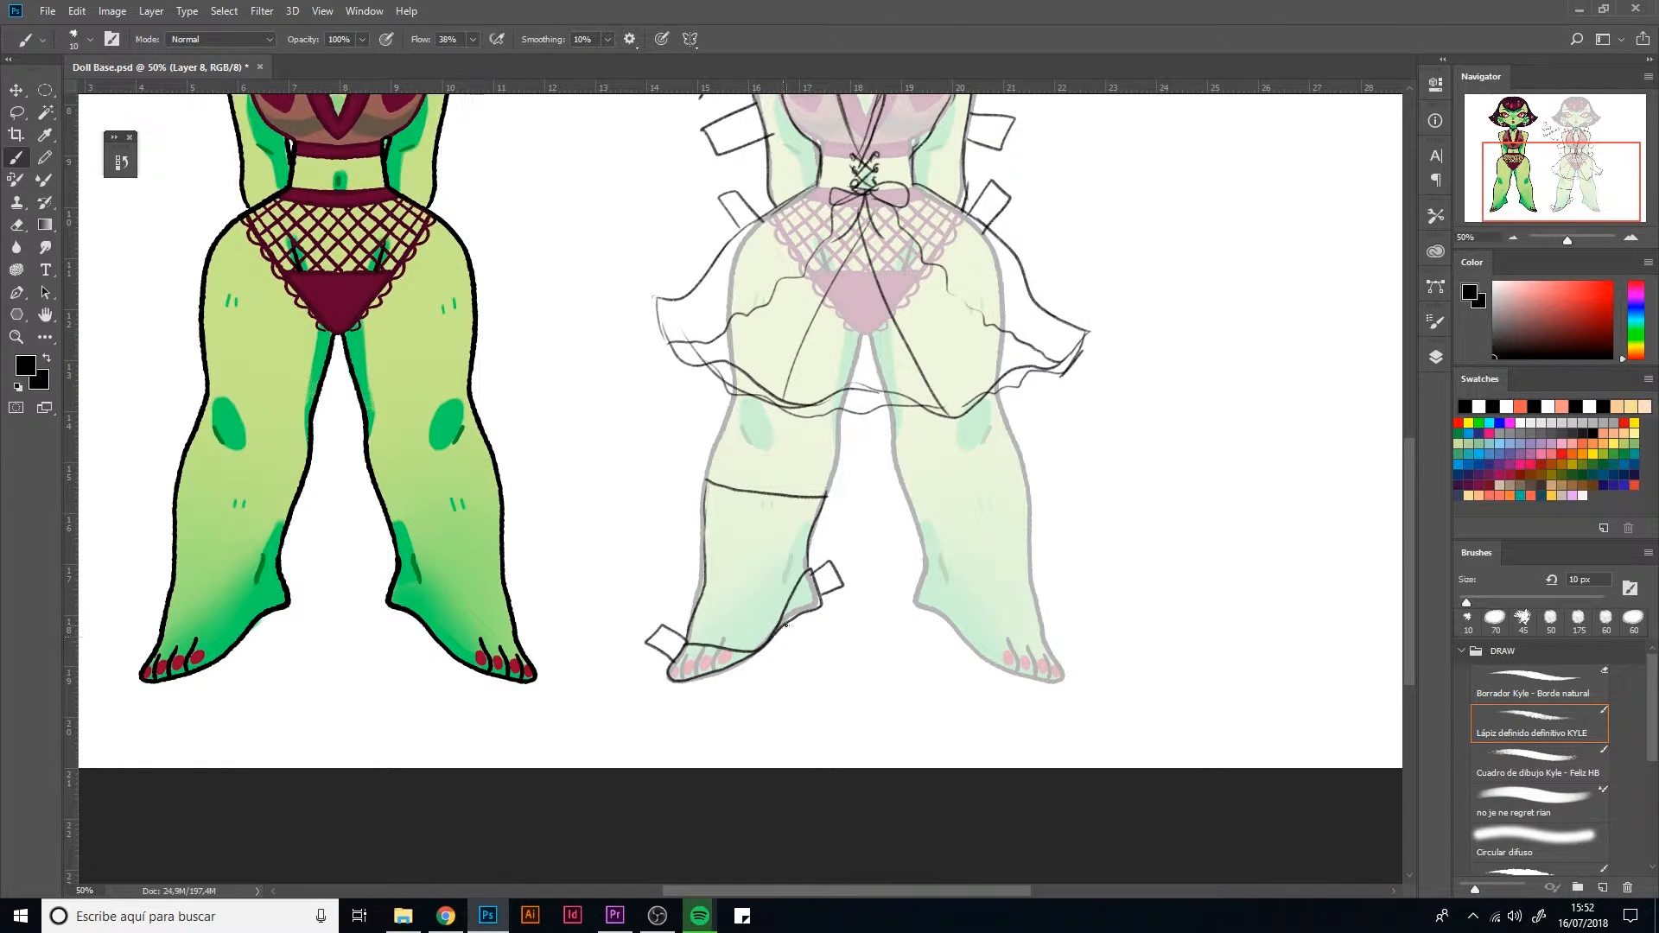
pyautogui.moveTo(795, 629); pyautogui.dragTo(806, 655)
pyautogui.moveTo(833, 564); pyautogui.dragTo(812, 698)
pyautogui.hotkey('ctrl', 'z')
pyautogui.hotkey('ctrl', 'z')
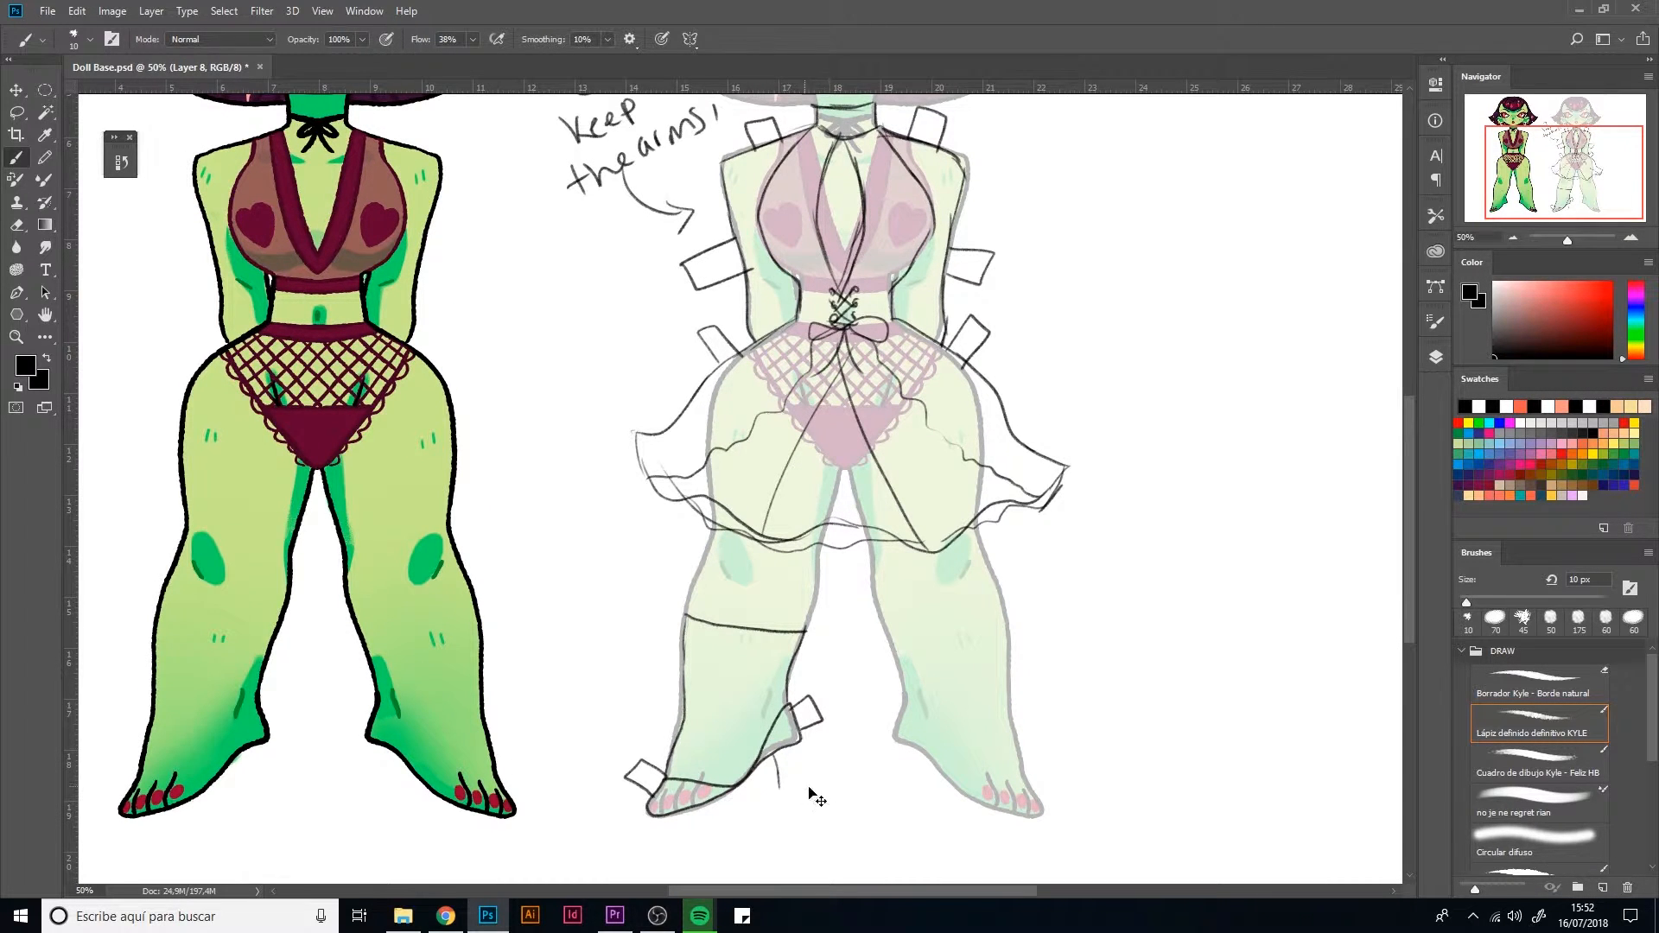
# Erase the boot's fold tabs and the open-toe lines around the foot
pyautogui.press('e')
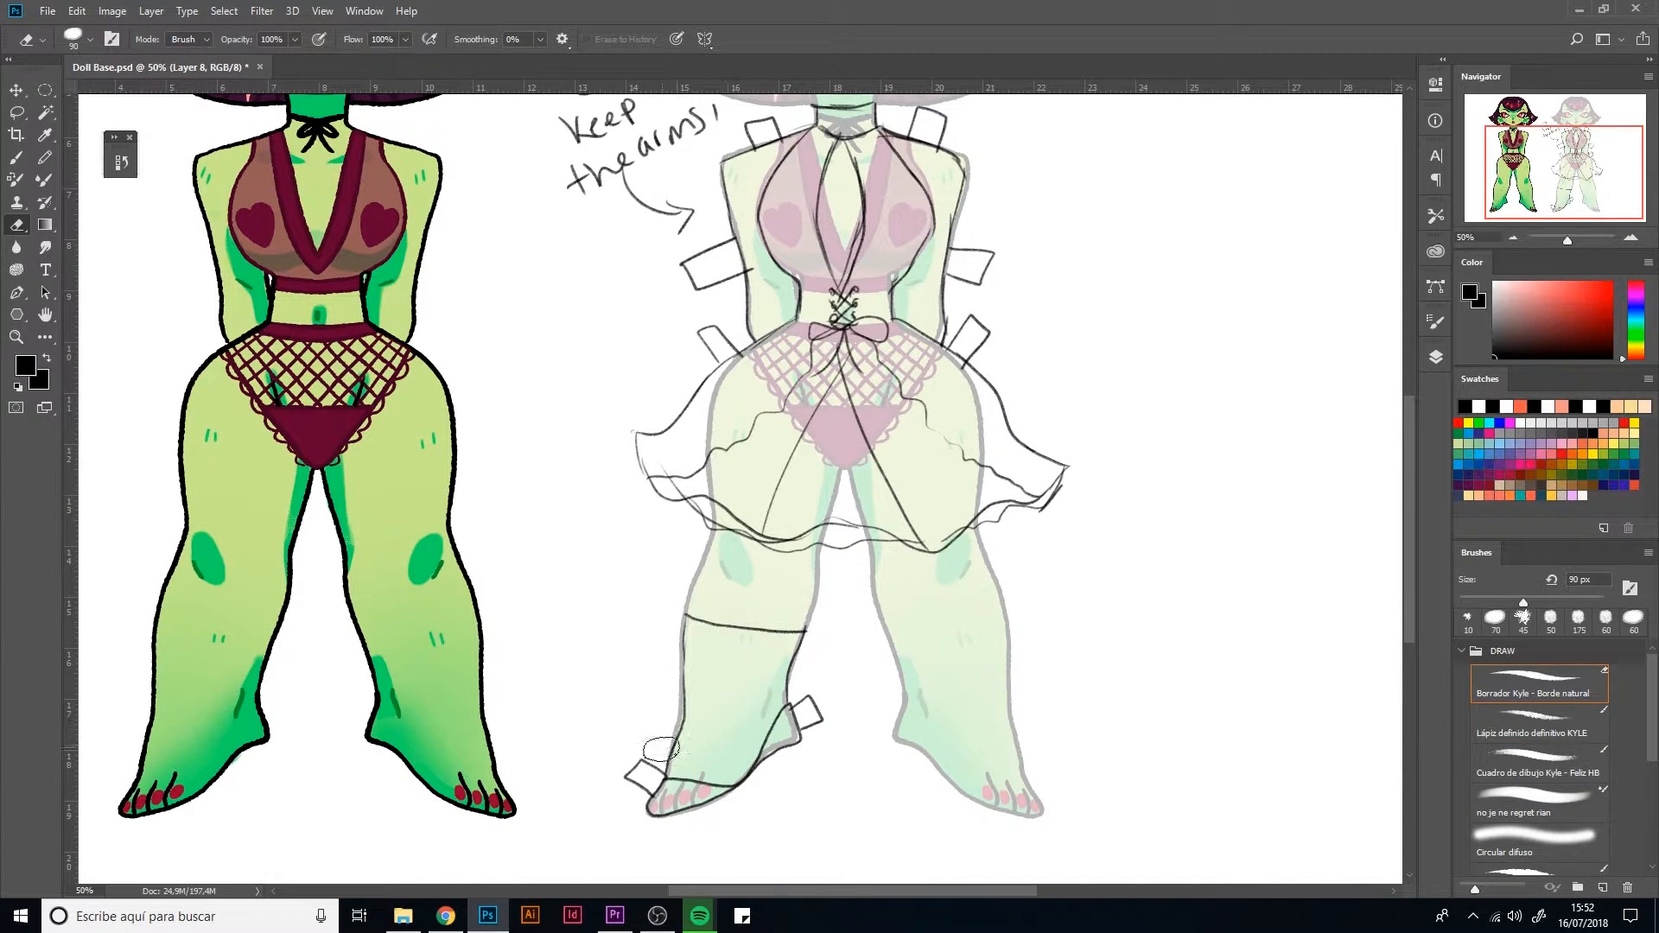
pyautogui.moveTo(662, 749); pyautogui.dragTo(620, 812)
pyautogui.moveTo(761, 786)
pyautogui.mouseDown()
pyautogui.moveTo(778, 721)
pyautogui.moveTo(688, 775)
pyautogui.moveTo(676, 820)
pyautogui.mouseUp()
# Redraw the foot of the boot as a closed shape with a curled, pointed toe
pyautogui.press('b')
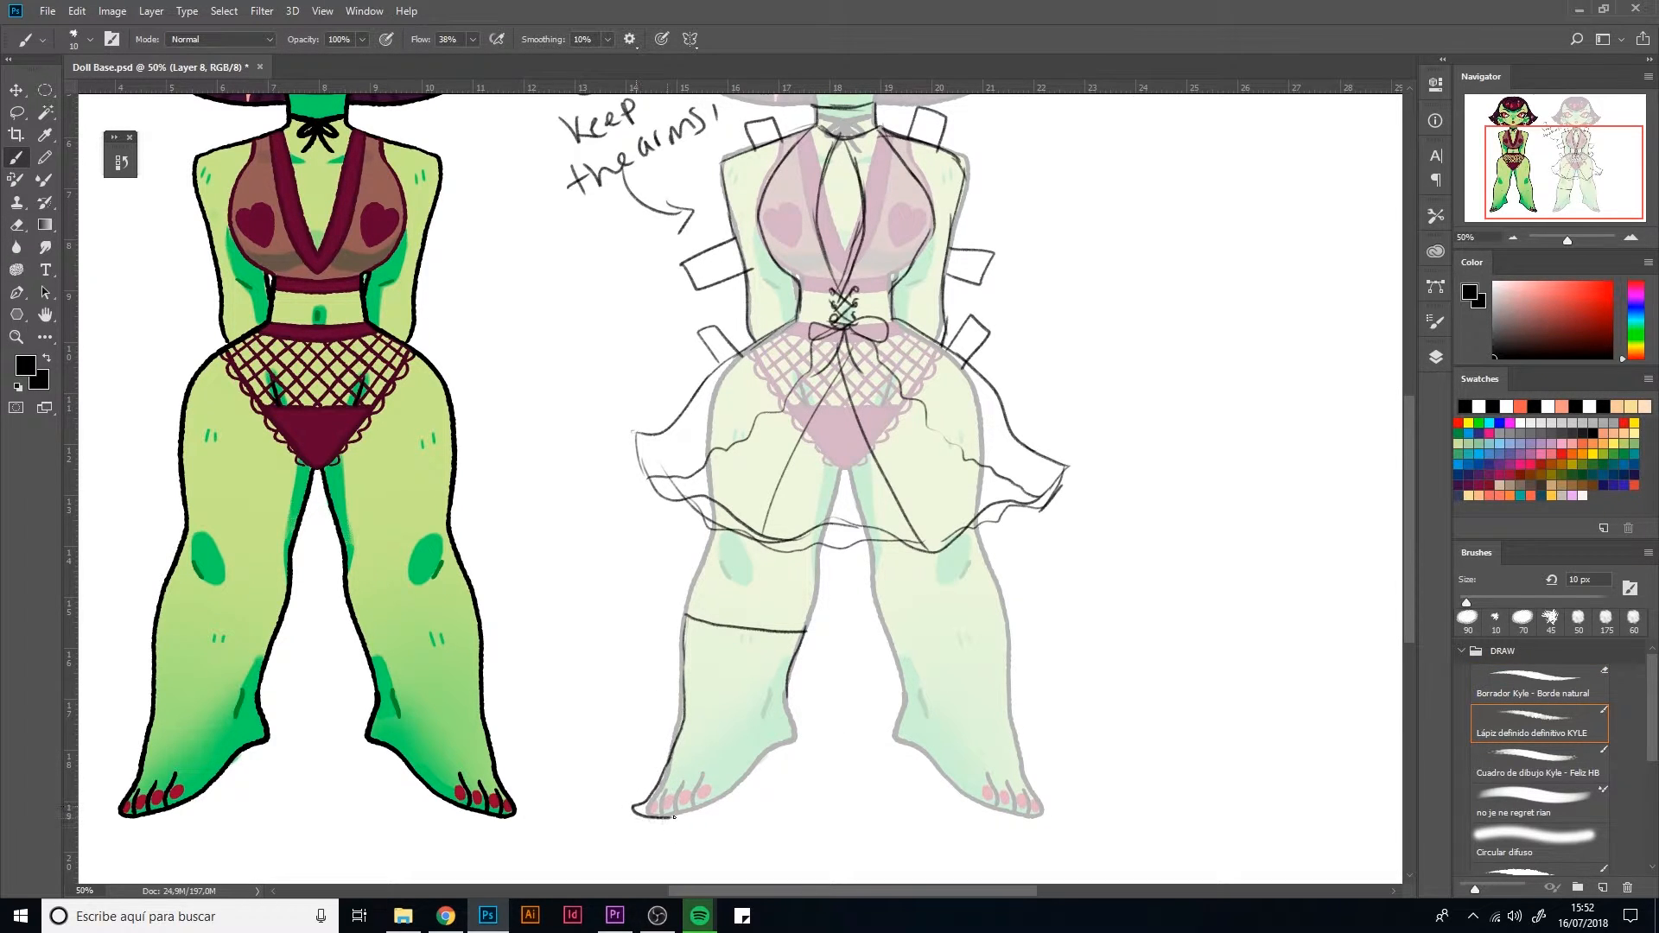
pyautogui.hotkey('ctrl', 'z')
pyautogui.moveTo(672, 752)
pyautogui.mouseDown()
pyautogui.moveTo(642, 795)
pyautogui.moveTo(614, 782)
pyautogui.moveTo(655, 821)
pyautogui.moveTo(737, 795)
pyautogui.moveTo(748, 772)
pyautogui.mouseUp()
pyautogui.hotkey('ctrl', 'z')
pyautogui.moveTo(623, 796)
pyautogui.mouseDown()
pyautogui.moveTo(676, 820)
pyautogui.moveTo(726, 798)
pyautogui.mouseUp()
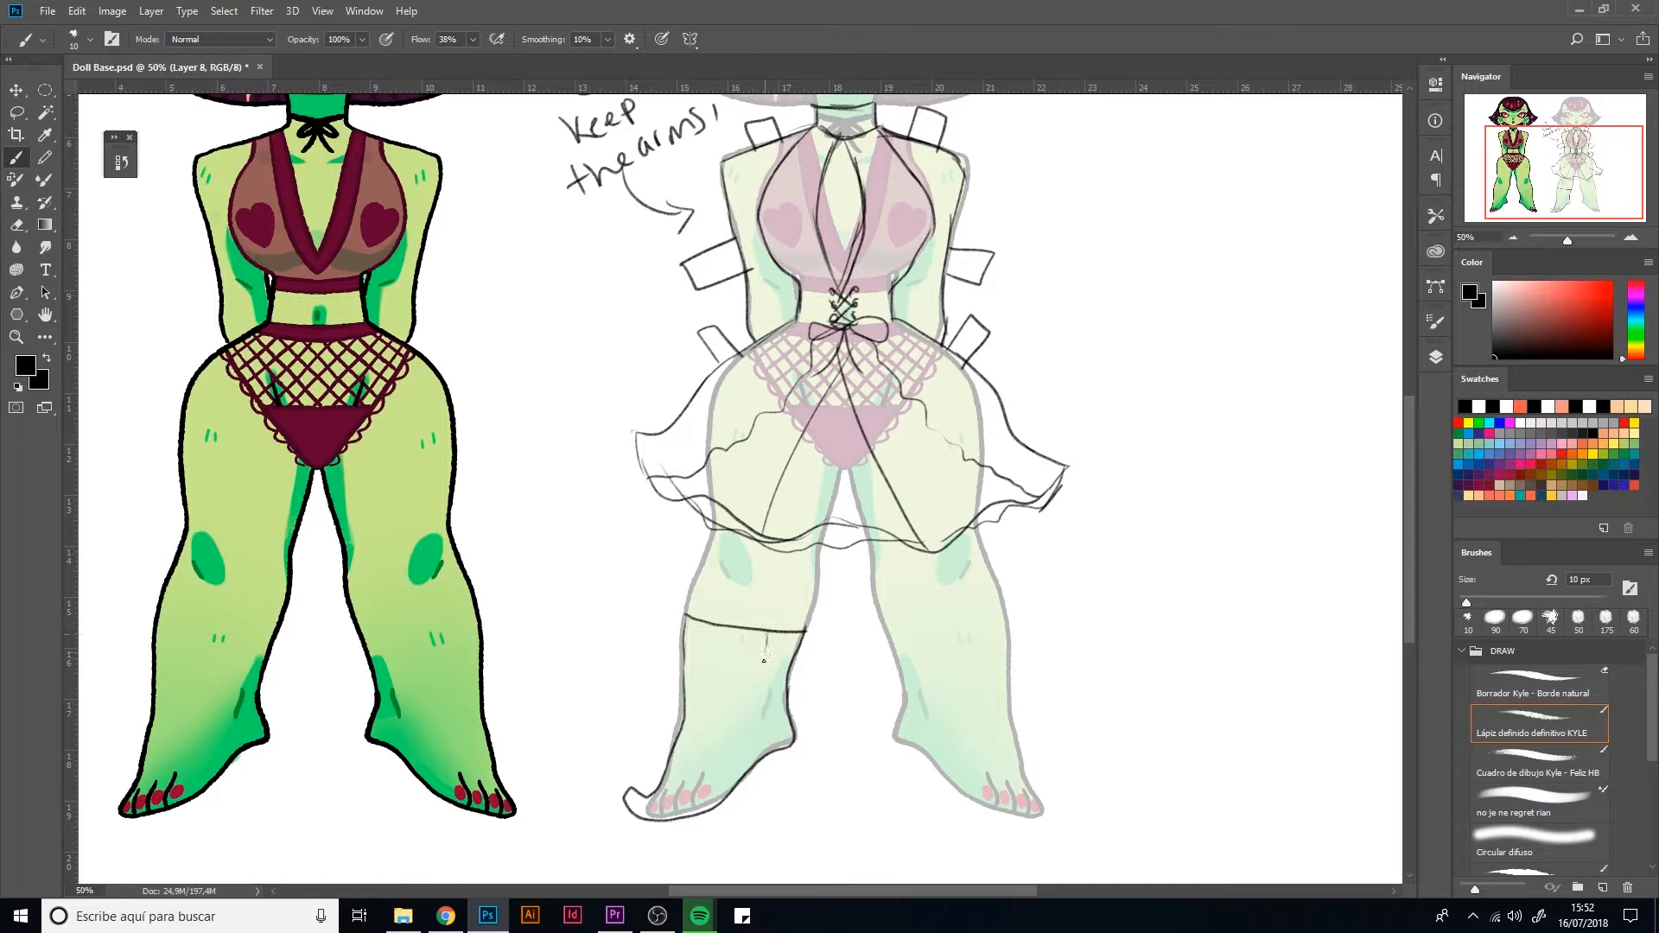
# Draw a zipper with a pull down the boot's shaft and add horizontal bands up to the knee
pyautogui.moveTo(764, 661); pyautogui.dragTo(754, 741)
pyautogui.moveTo(691, 591); pyautogui.dragTo(811, 614)
pyautogui.moveTo(713, 572); pyautogui.dragTo(817, 588)
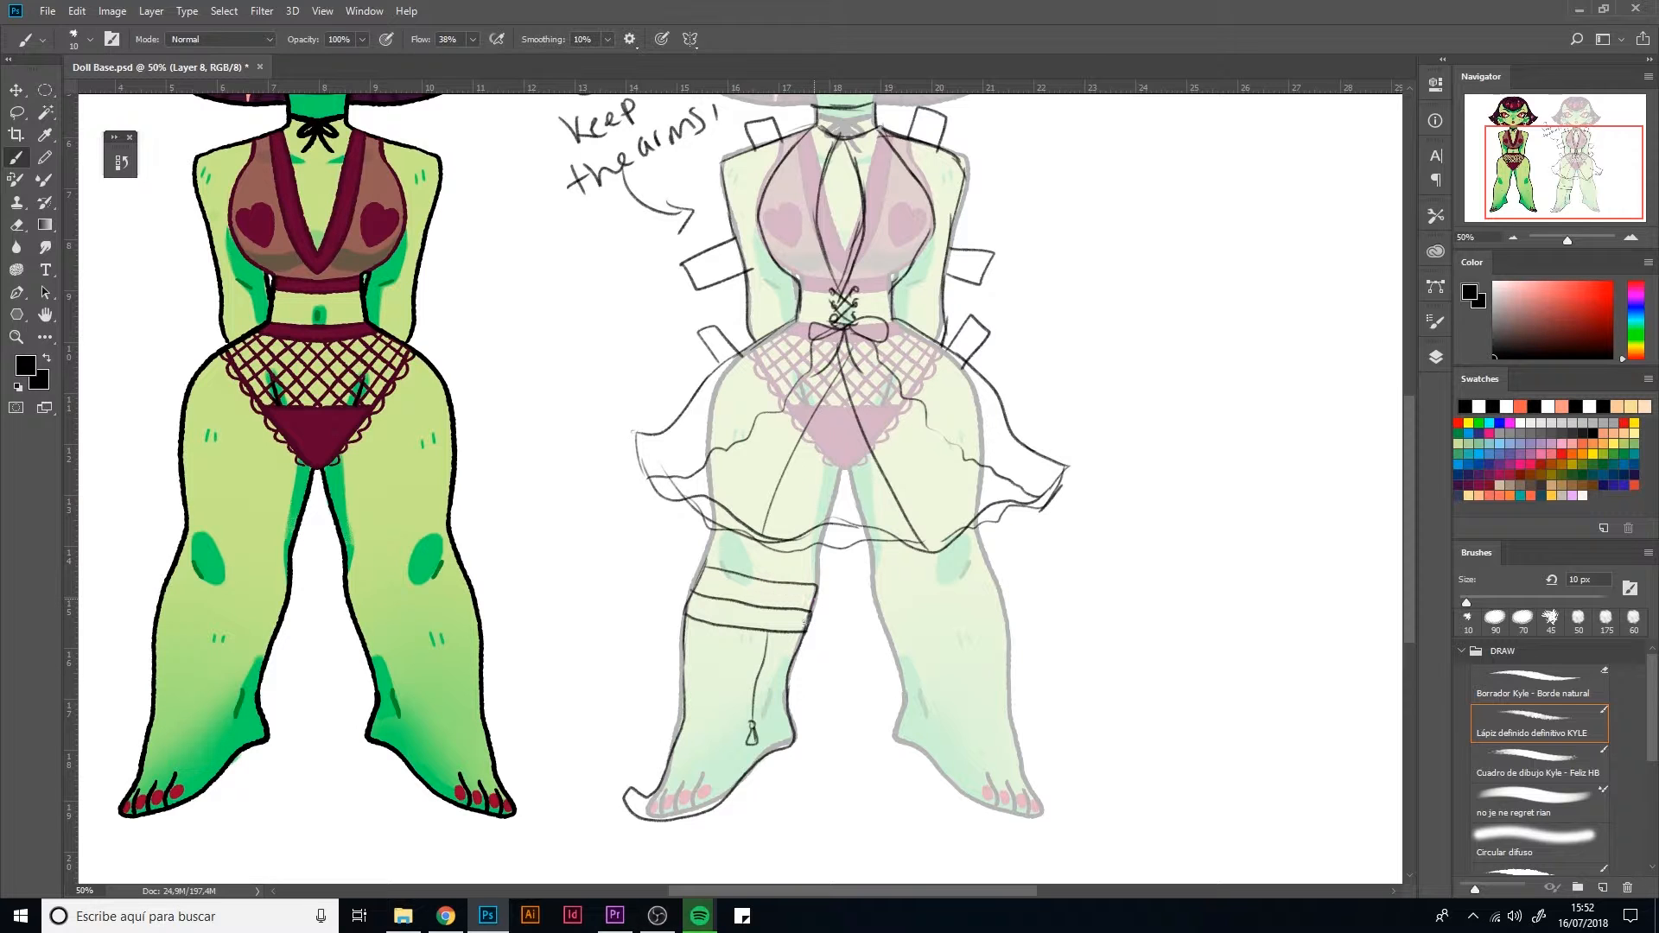
pyautogui.moveTo(711, 540)
pyautogui.mouseDown()
pyautogui.moveTo(816, 563)
pyautogui.moveTo(807, 620)
pyautogui.mouseUp()
pyautogui.hotkey('ctrl', 'z')
# Draw a high heel under the back of the boot
pyautogui.moveTo(759, 764)
pyautogui.mouseDown()
pyautogui.moveTo(762, 809)
pyautogui.moveTo(795, 759)
pyautogui.moveTo(777, 807)
pyautogui.mouseUp()
pyautogui.hotkey('ctrl', 'z')
pyautogui.moveTo(793, 738); pyautogui.dragTo(782, 784)
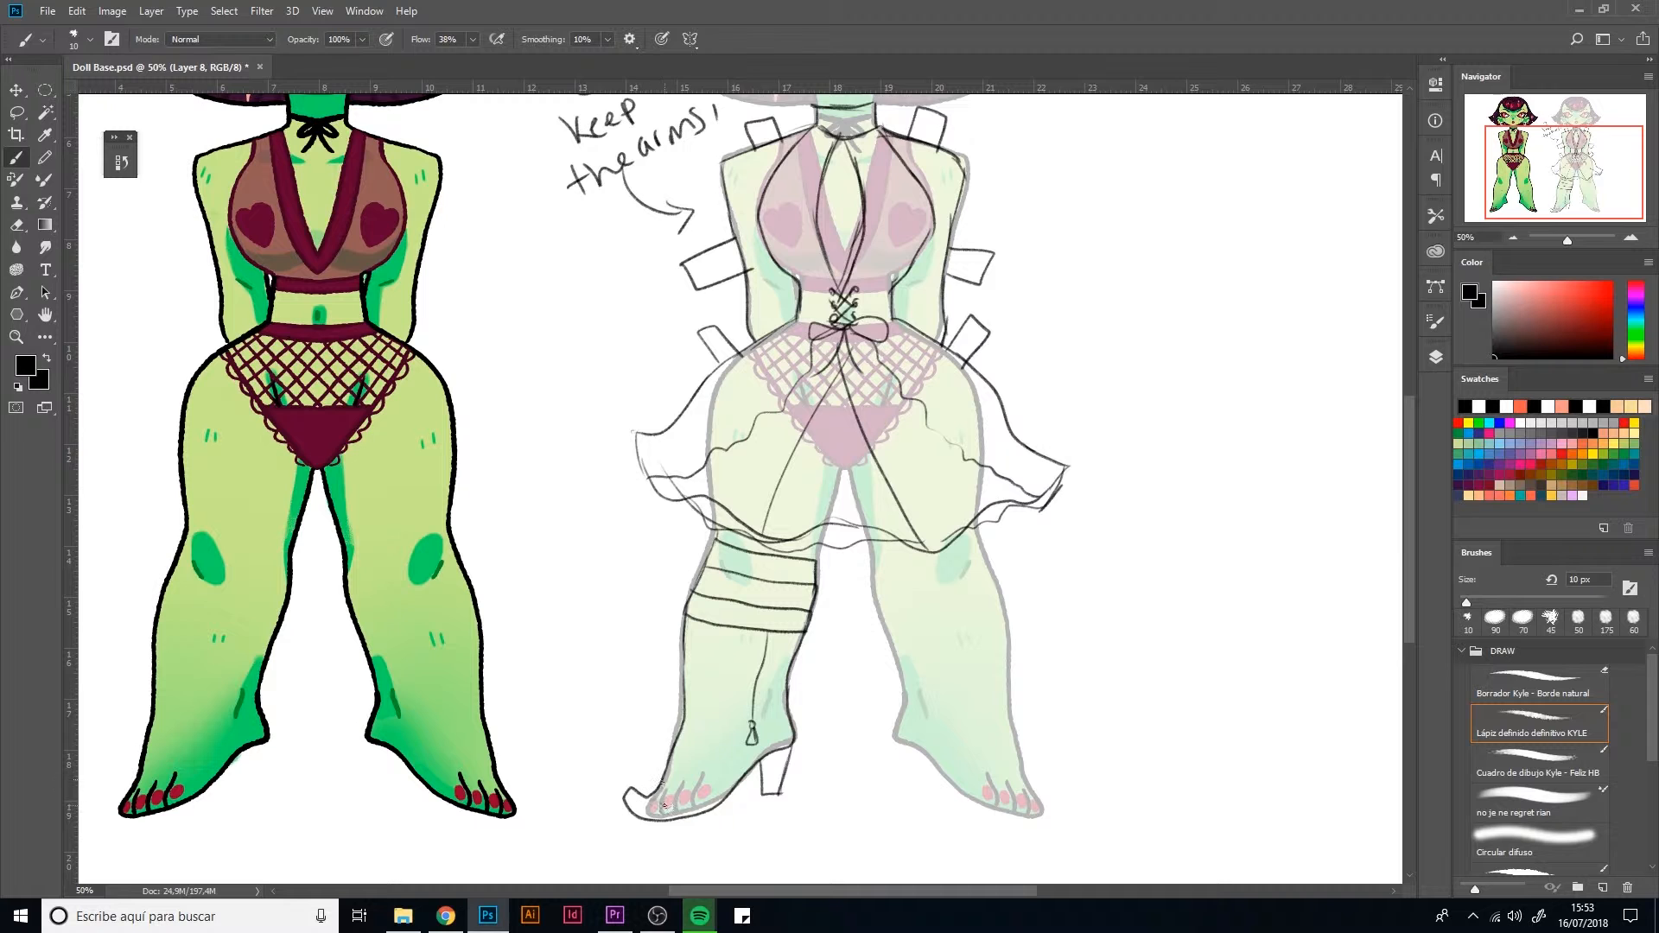
# Select the finished boot with a freehand lasso and duplicate it onto a new layer
pyautogui.moveTo(888, 650)
pyautogui.mouseDown()
pyautogui.moveTo(808, 823)
pyautogui.moveTo(827, 856)
pyautogui.mouseUp()
pyautogui.moveTo(730, 420)
pyautogui.mouseDown()
pyautogui.moveTo(744, 559)
pyautogui.moveTo(729, 636)
pyautogui.mouseUp()
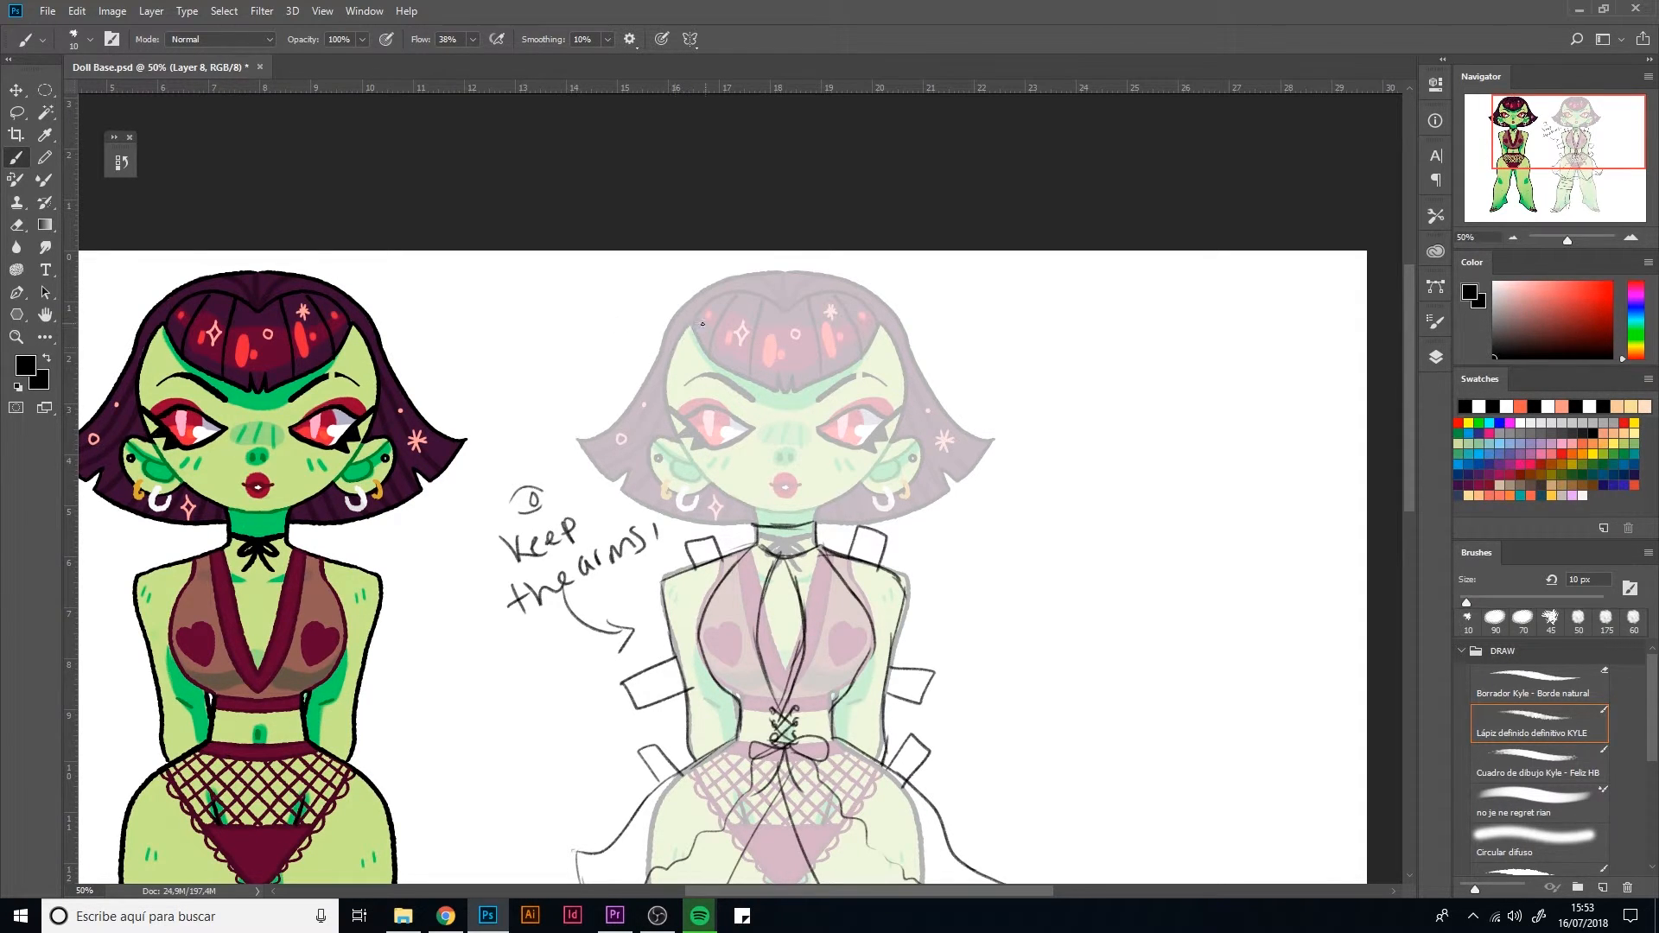
pyautogui.scroll(-5, 769, 501)
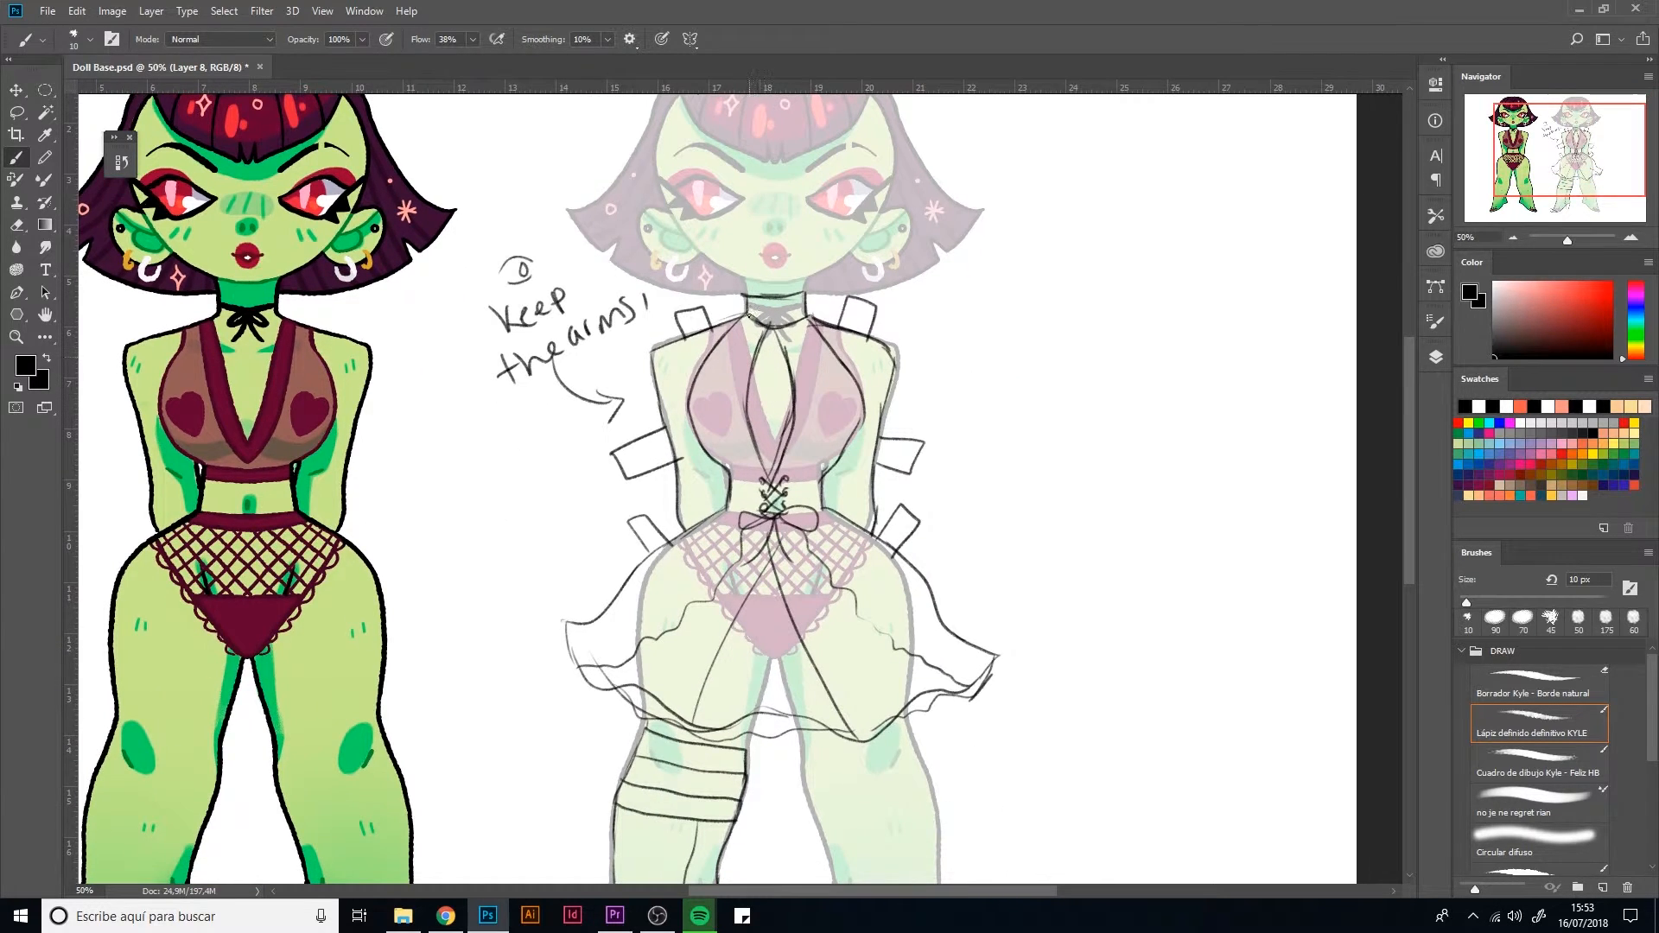
pyautogui.scroll(-3, 769, 502)
pyautogui.press('l')
pyautogui.moveTo(732, 821)
pyautogui.mouseDown()
pyautogui.moveTo(701, 858)
pyautogui.moveTo(507, 726)
pyautogui.mouseUp()
pyautogui.moveTo(610, 570)
pyautogui.mouseDown()
pyautogui.moveTo(730, 589)
pyautogui.moveTo(731, 803)
pyautogui.mouseUp()
pyautogui.hotkey('ctrl', 'j')
# Flip the copied boot horizontally and place it over the doll's other leg
pyautogui.hotkey('ctrl', 't')
pyautogui.rightClick(591, 665)
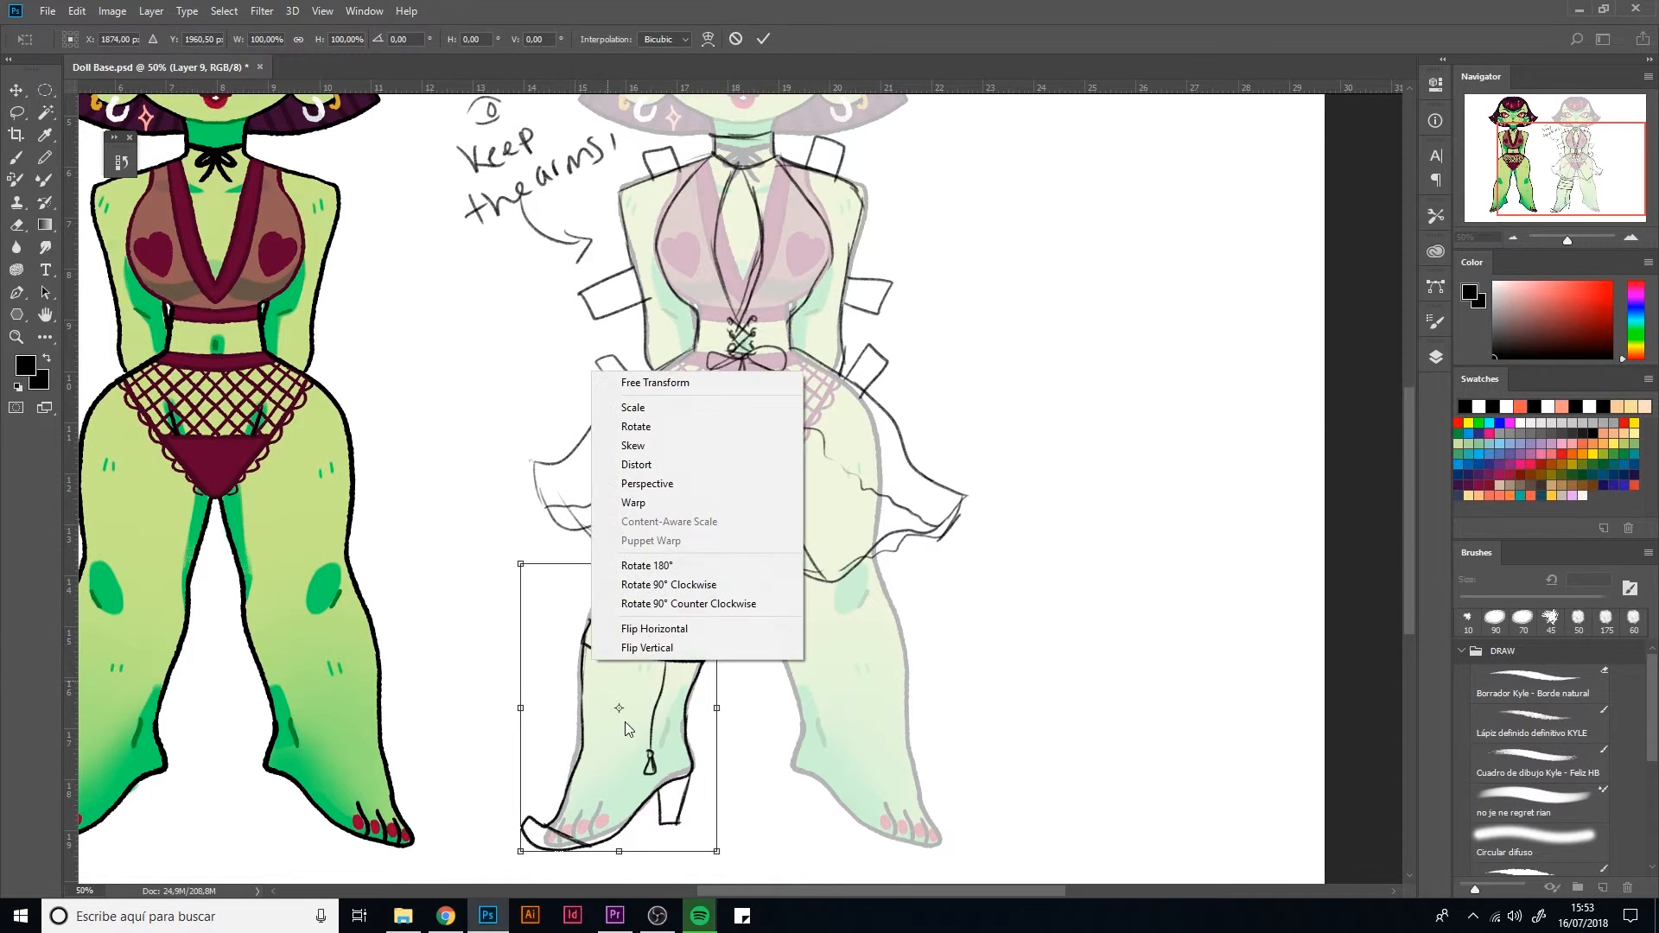
pyautogui.click(654, 629)
pyautogui.moveTo(620, 725); pyautogui.dragTo(871, 715)
pyautogui.press('Return')
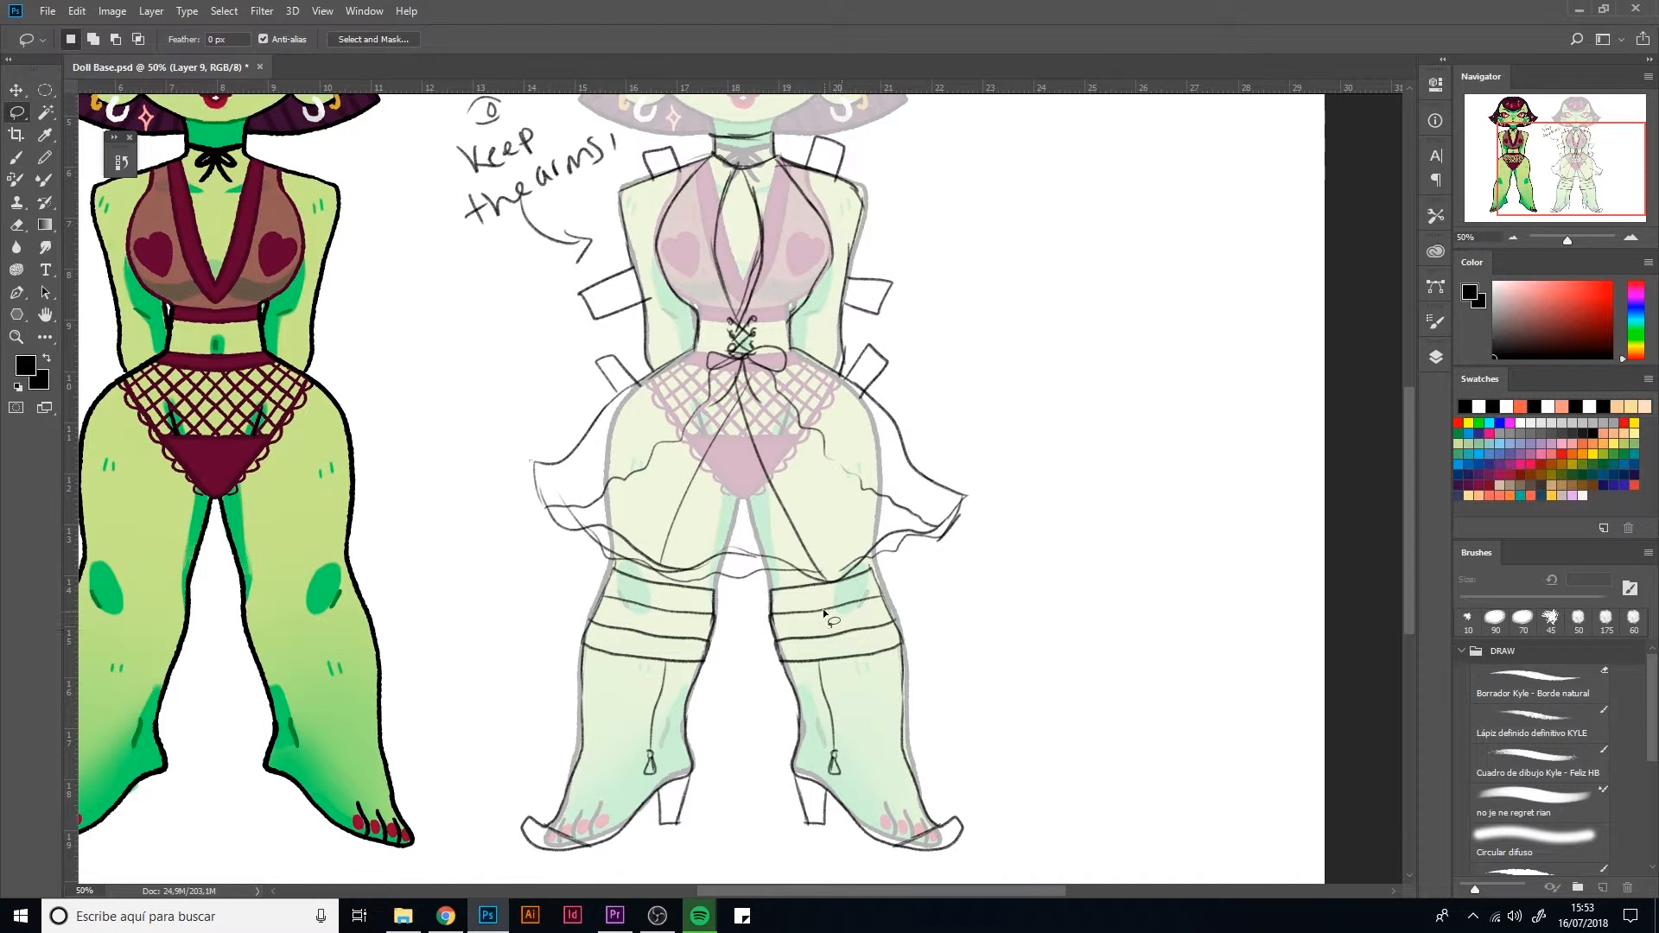
pyautogui.hotkey('ctrl', '-')
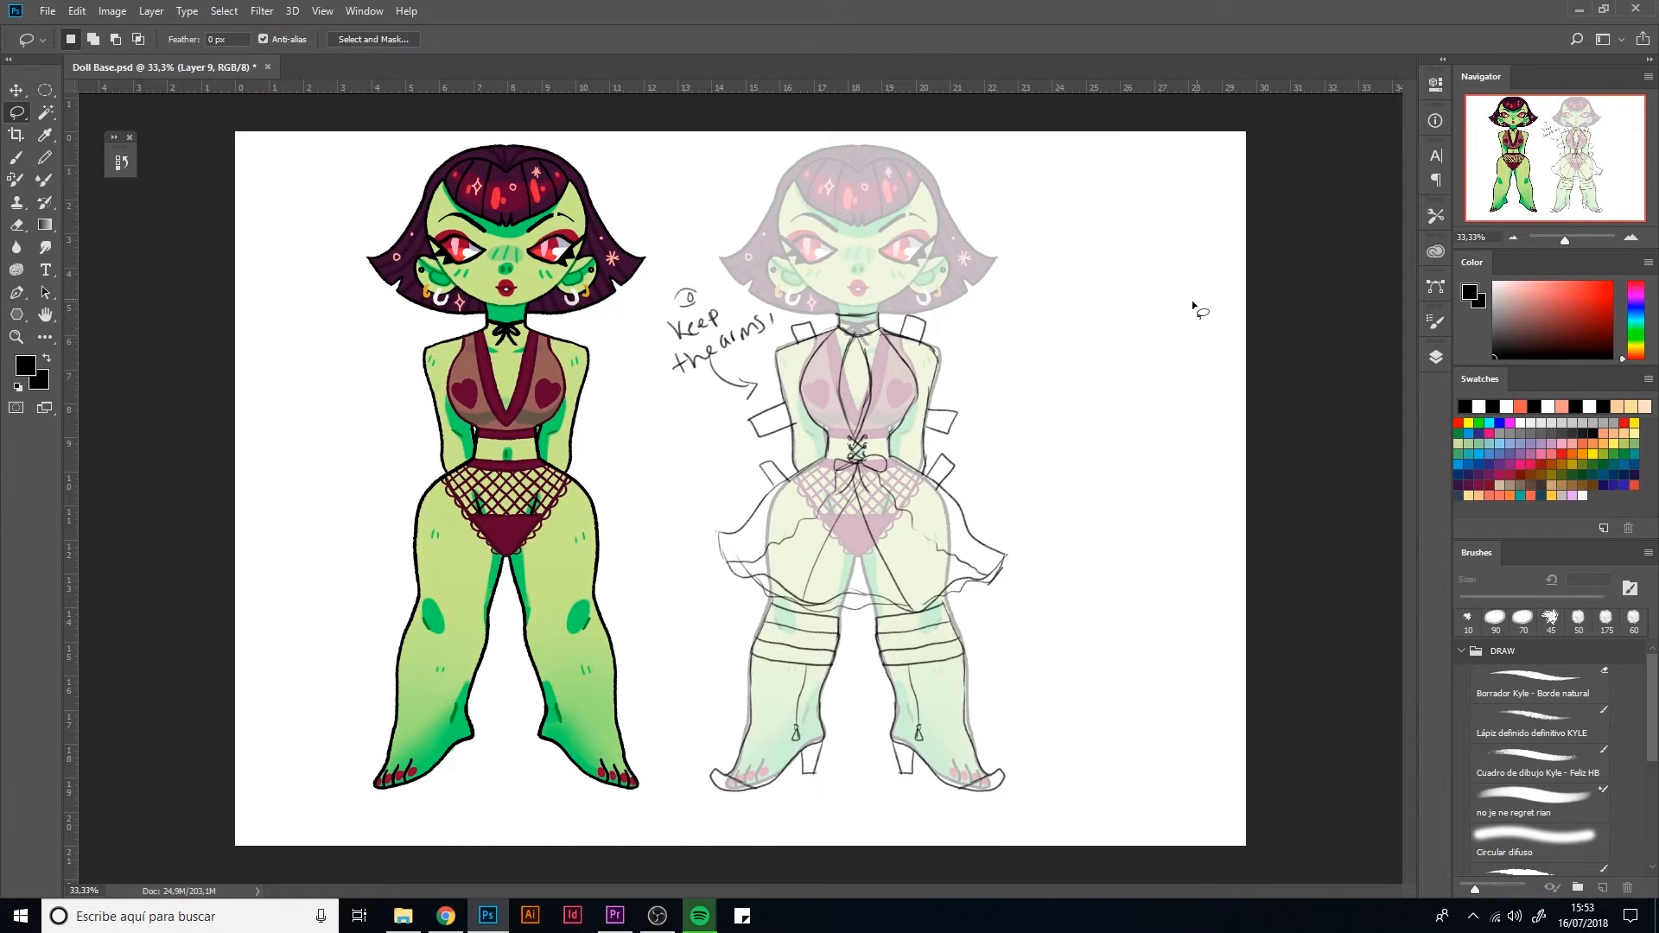
pyautogui.press('b')
pyautogui.hotkey('ctrl', '+')
pyautogui.moveTo(860, 259); pyautogui.dragTo(734, 527)
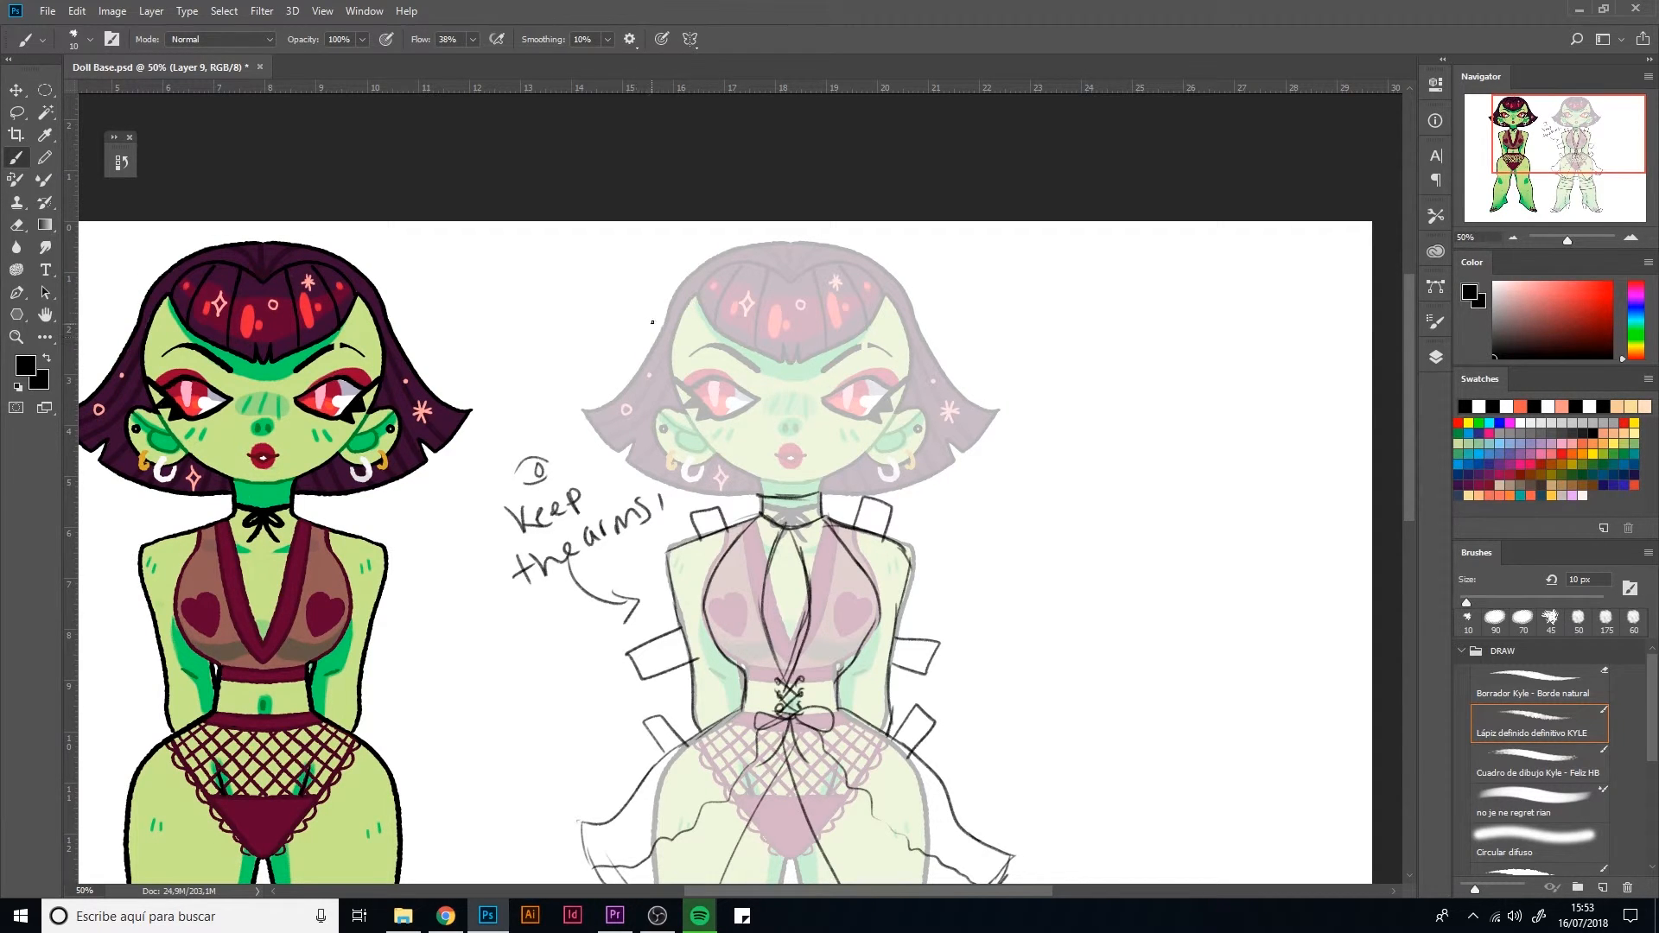
pyautogui.moveTo(672, 341)
pyautogui.mouseDown()
pyautogui.moveTo(655, 237)
pyautogui.moveTo(722, 267)
pyautogui.moveTo(663, 234)
pyautogui.moveTo(644, 265)
pyautogui.moveTo(667, 333)
pyautogui.moveTo(654, 248)
pyautogui.moveTo(709, 266)
pyautogui.moveTo(659, 322)
pyautogui.moveTo(646, 252)
pyautogui.moveTo(721, 270)
pyautogui.mouseUp()
pyautogui.hotkey('ctrl', 'alt', 'z')
pyautogui.hotkey('ctrl', 'alt', 'z')
pyautogui.hotkey('ctrl', 'z')
pyautogui.moveTo(674, 342)
pyautogui.mouseDown()
pyautogui.moveTo(728, 275)
pyautogui.moveTo(700, 262)
pyautogui.moveTo(659, 316)
pyautogui.mouseUp()
pyautogui.hotkey('ctrl', 'z')
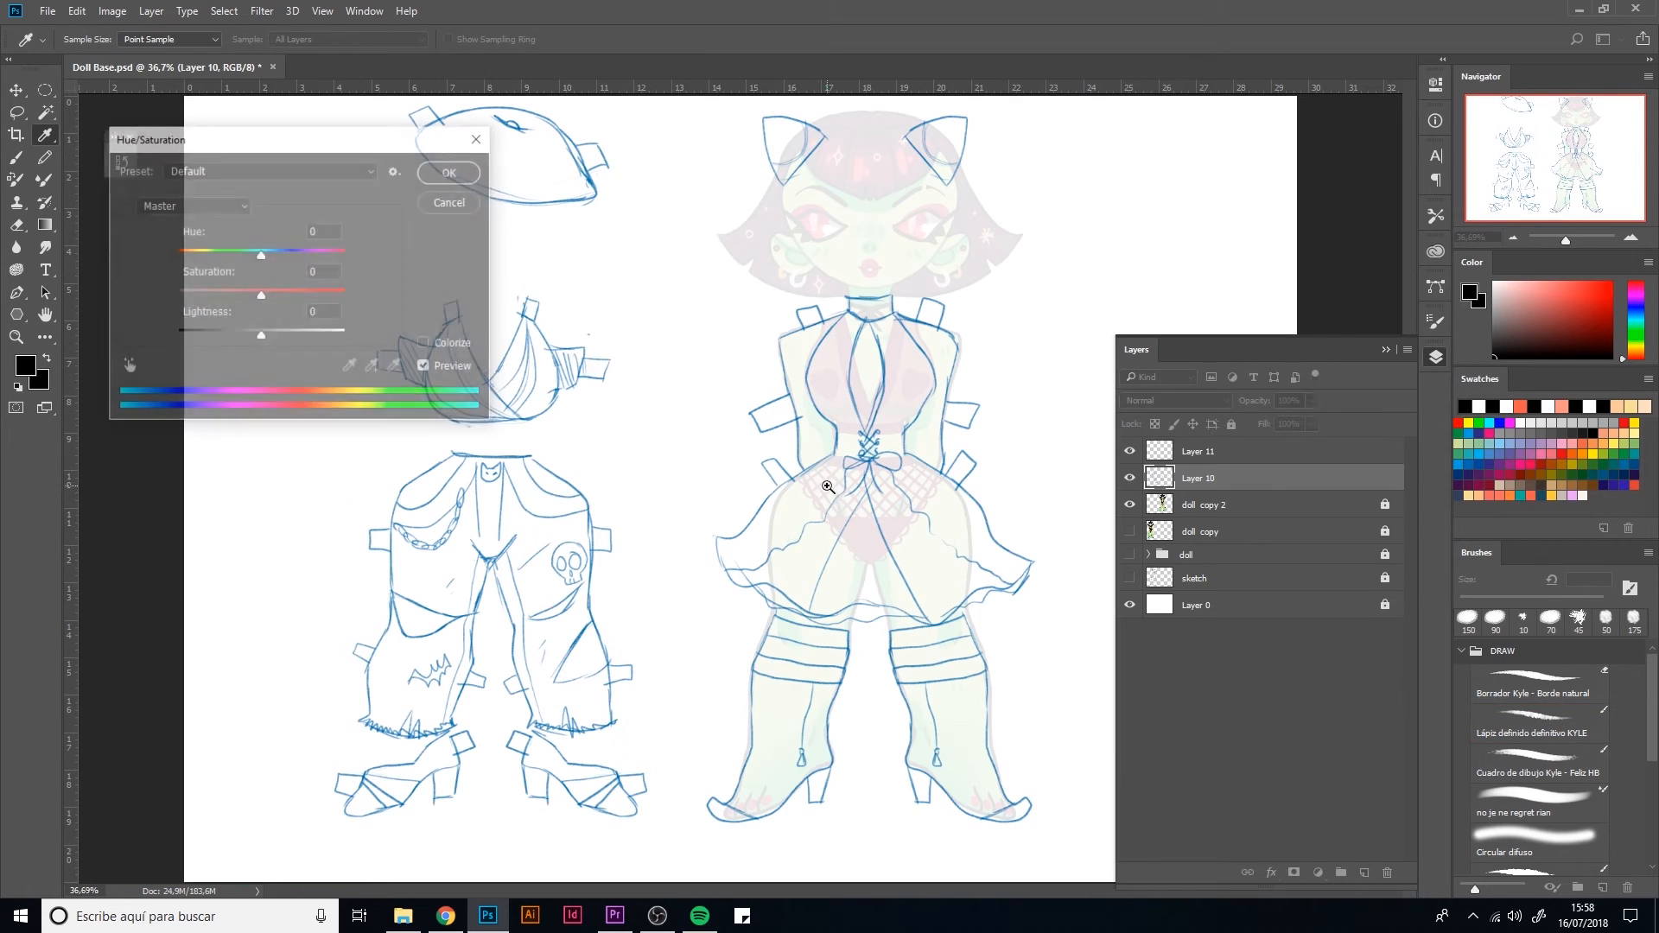
pyautogui.moveTo(276, 296); pyautogui.dragTo(345, 295)
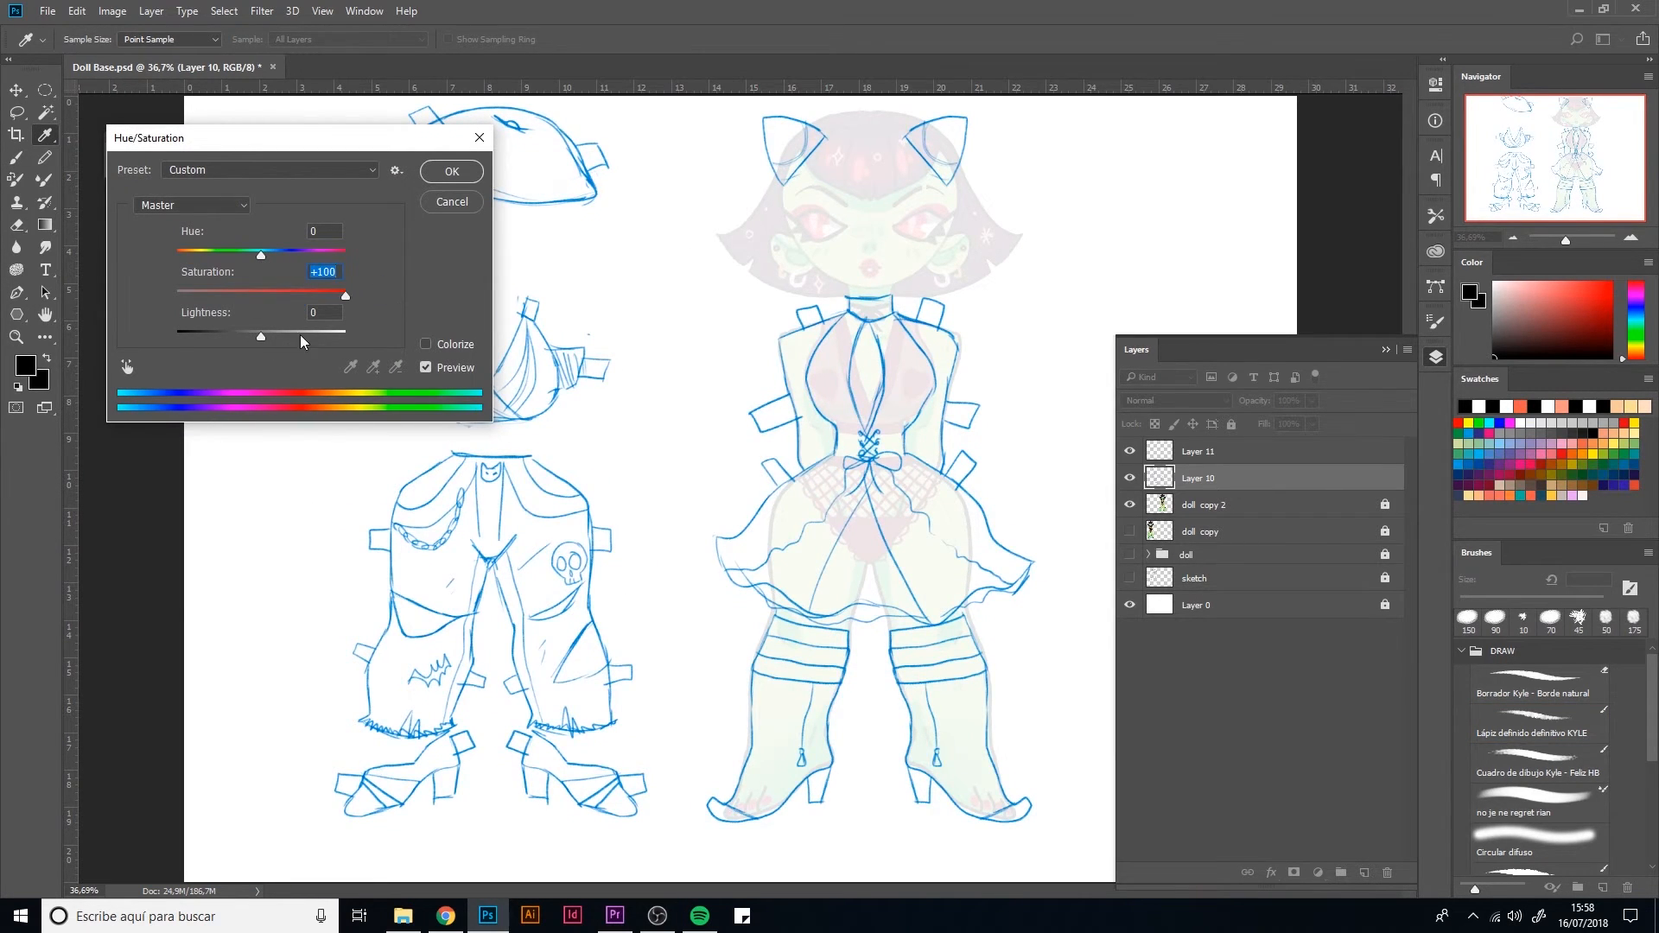
pyautogui.moveTo(262, 336)
pyautogui.mouseDown()
pyautogui.moveTo(314, 336)
pyautogui.moveTo(271, 337)
pyautogui.mouseUp()
pyautogui.moveTo(261, 252)
pyautogui.mouseDown()
pyautogui.moveTo(223, 252)
pyautogui.moveTo(269, 252)
pyautogui.mouseUp()
pyautogui.click(452, 201)
# Fade the blue outfit sketch on Layer 10 to about 33% opacity and lock that layer
pyautogui.press('h')
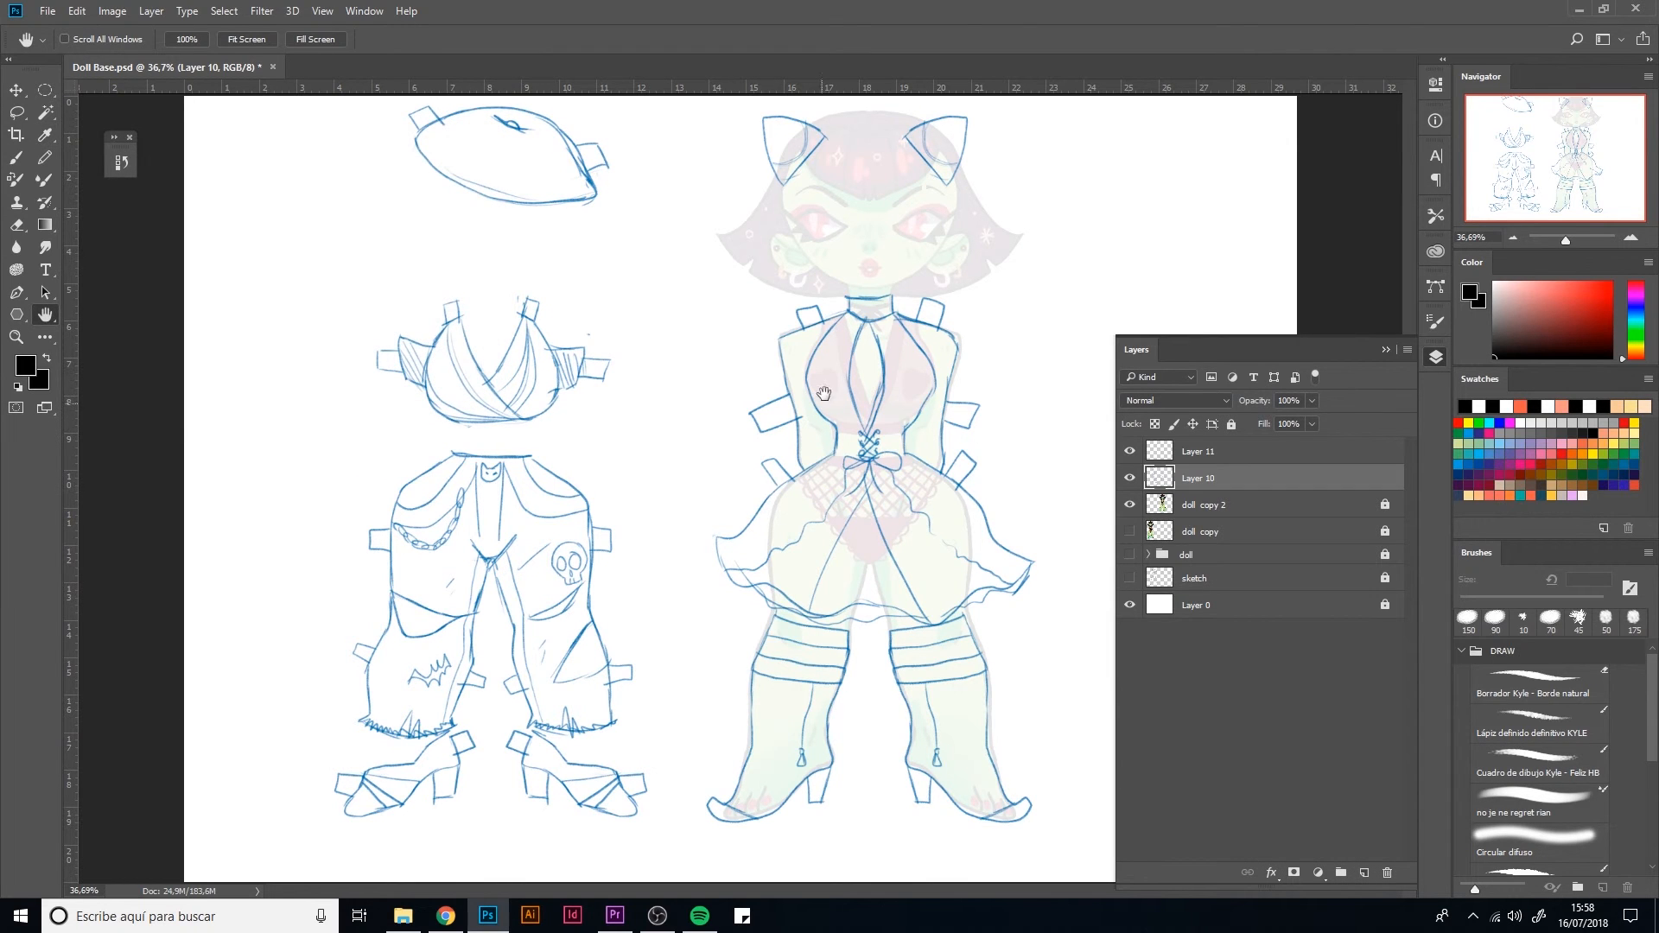
pyautogui.click(1312, 401)
pyautogui.moveTo(1259, 418); pyautogui.dragTo(1262, 422)
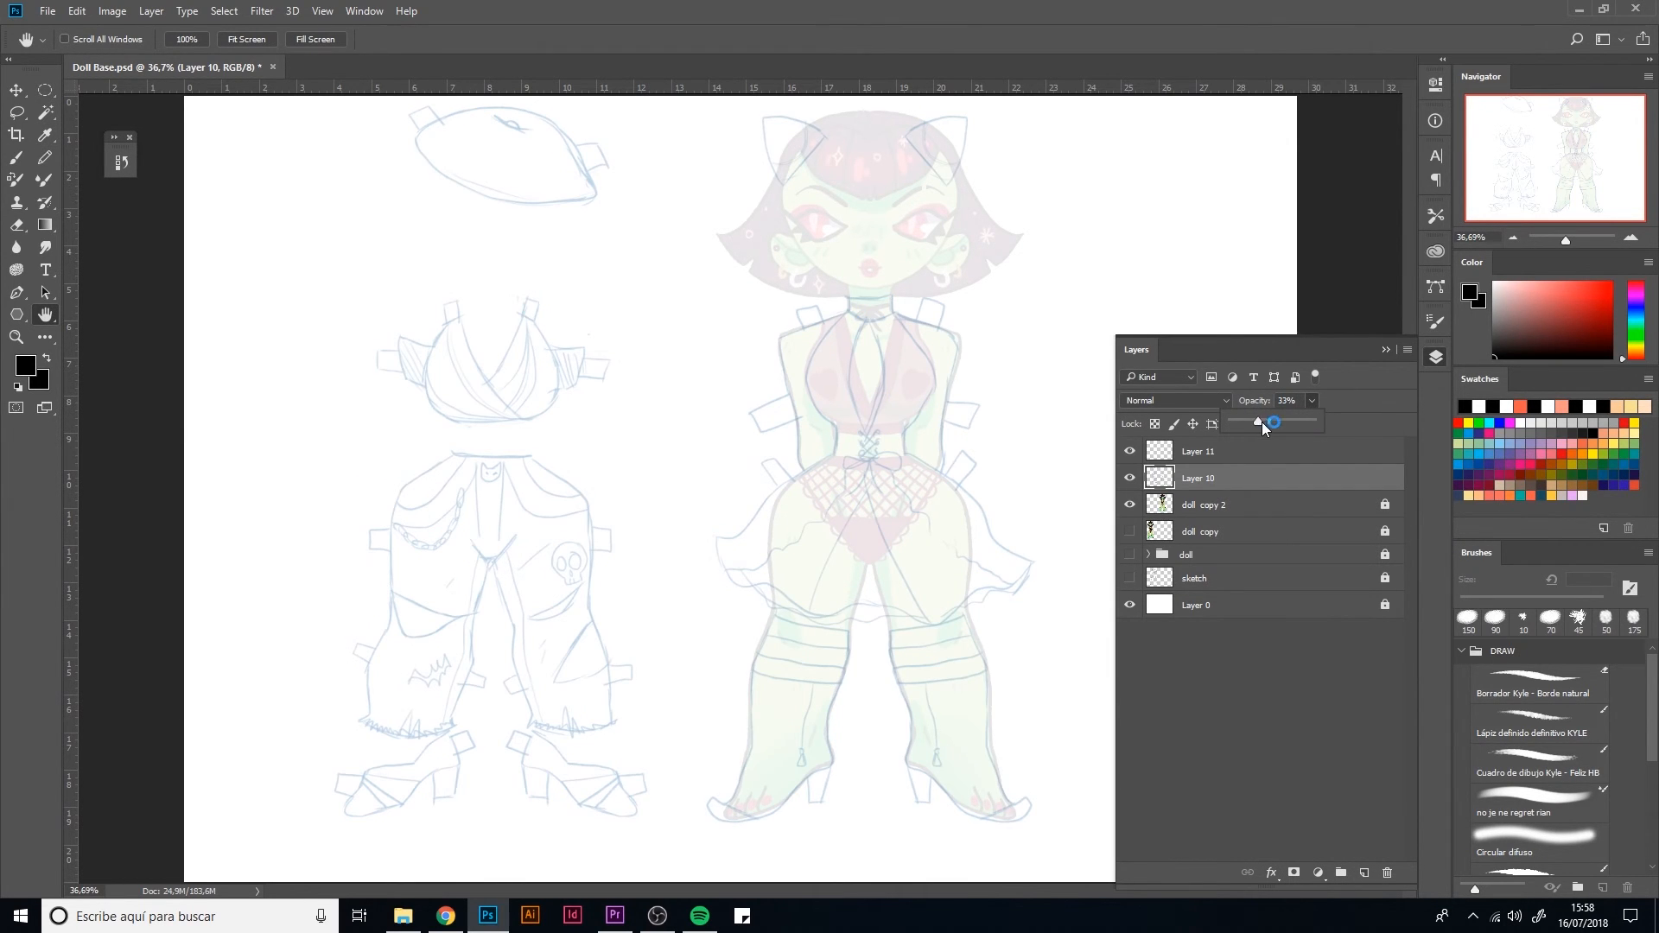
pyautogui.click(1238, 482)
pyautogui.click(1231, 424)
# Make Layer 11 the active layer and zoom in to 66.67% on the doll's head and upper body
pyautogui.click(1238, 451)
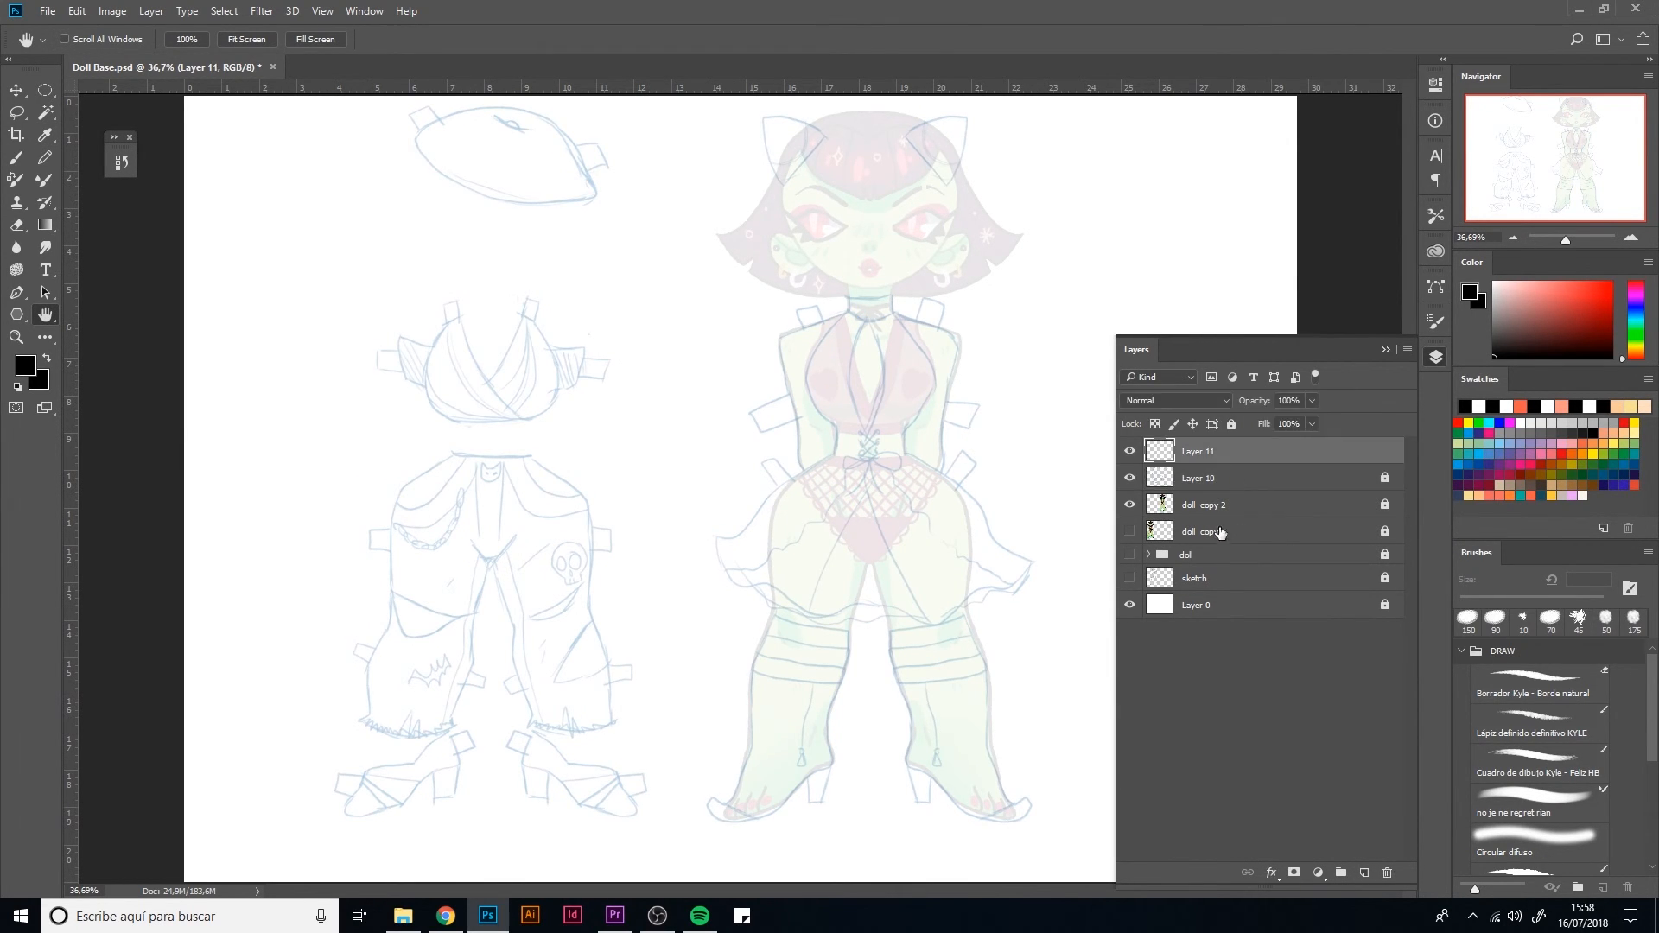
pyautogui.click(1436, 358)
pyautogui.hotkey('ctrl', '+')
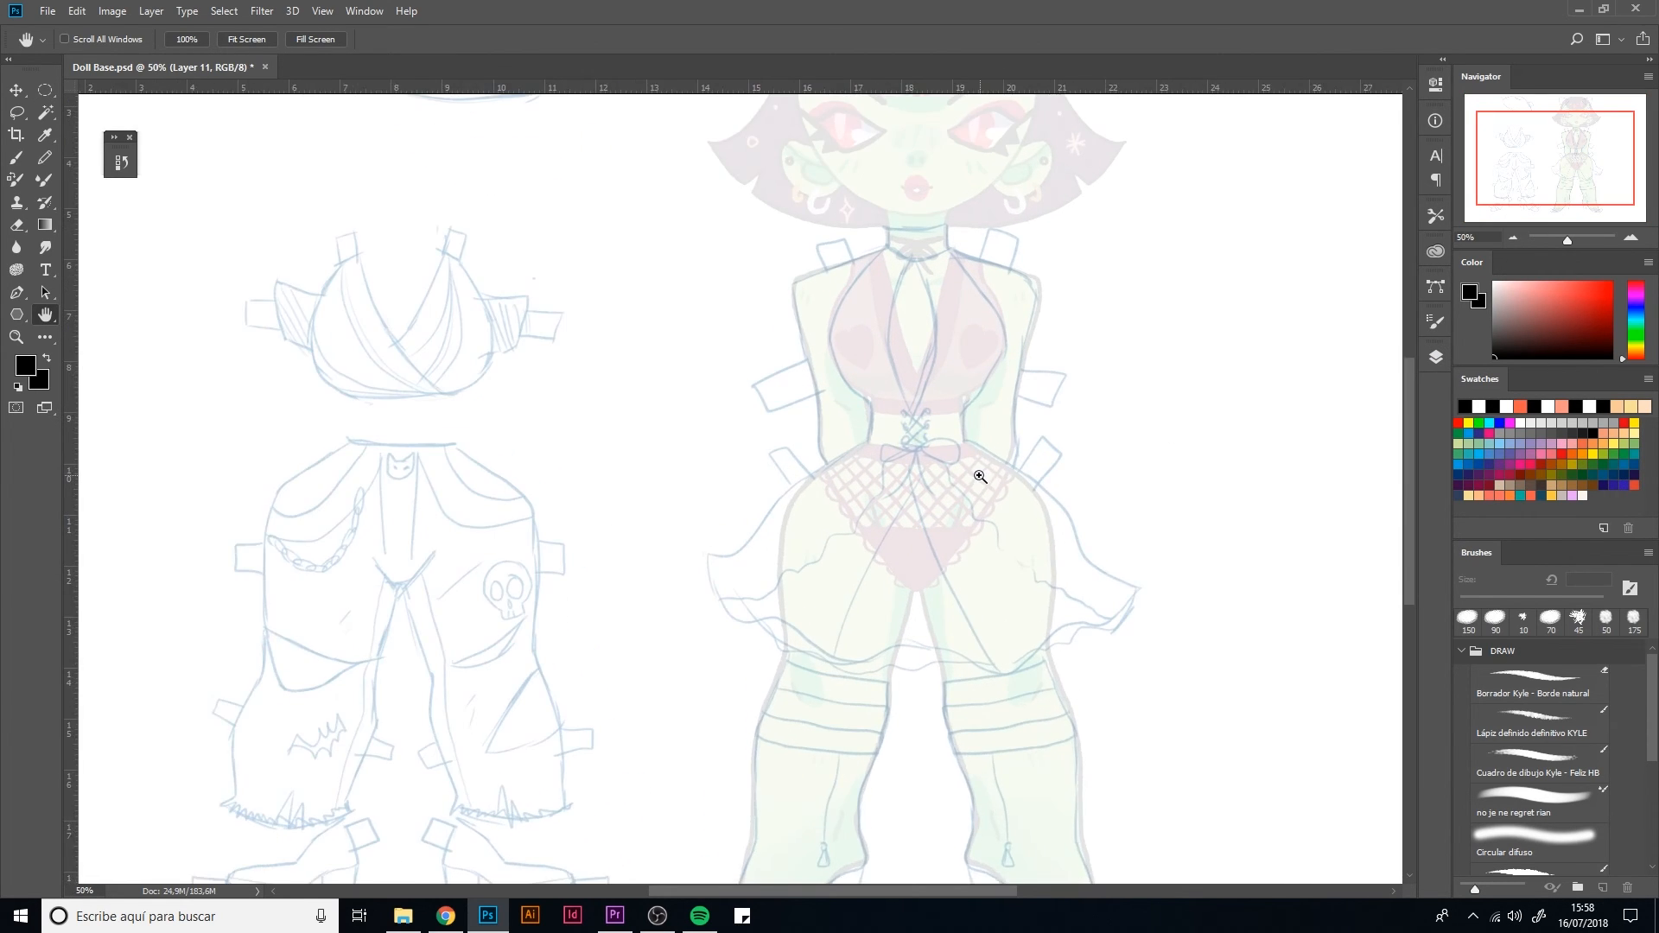
pyautogui.hotkey('ctrl', '+')
pyautogui.moveTo(1003, 345); pyautogui.dragTo(821, 681)
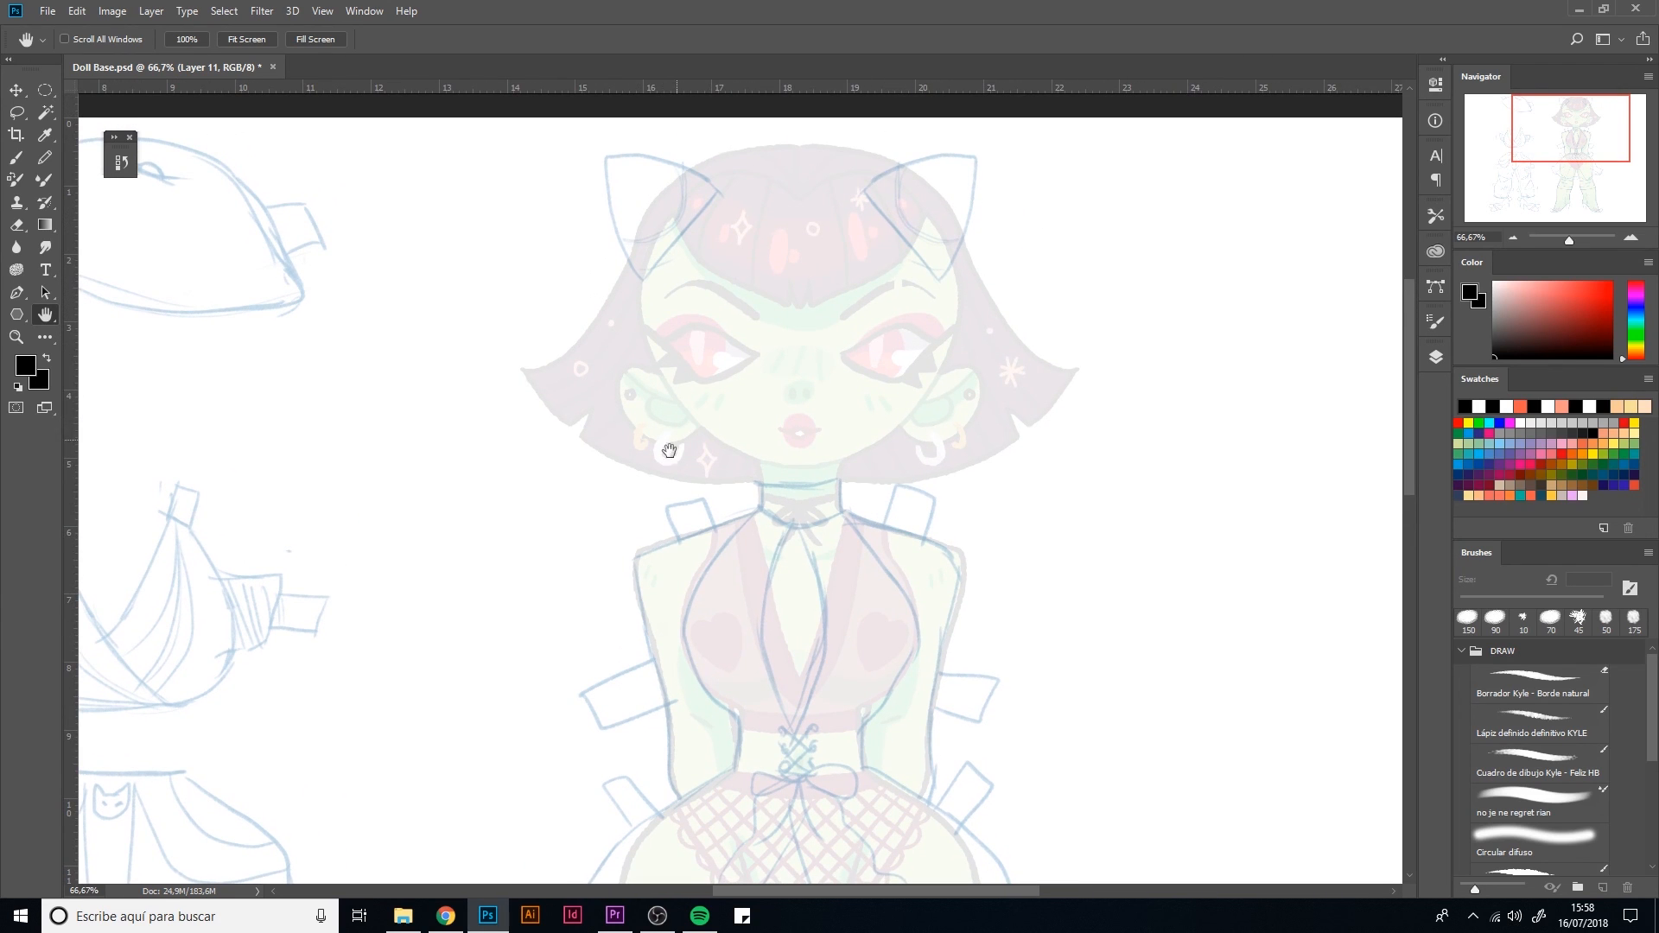